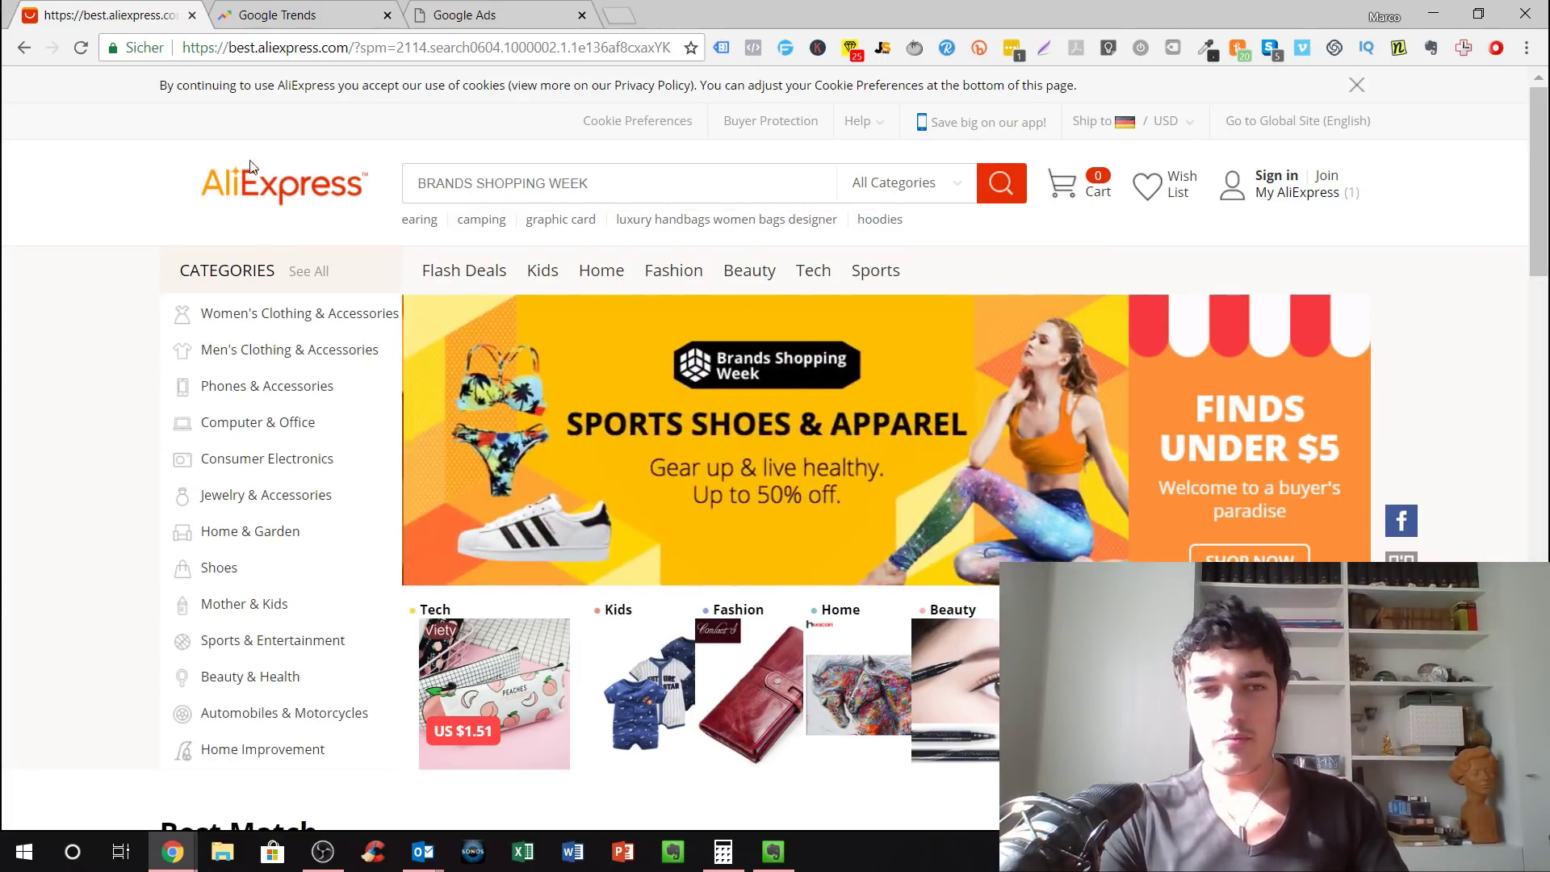
# Step: Browse the AliExpress home page's categories, Best Match and Flash Deals items for product ideas
pyautogui.click(288, 18)
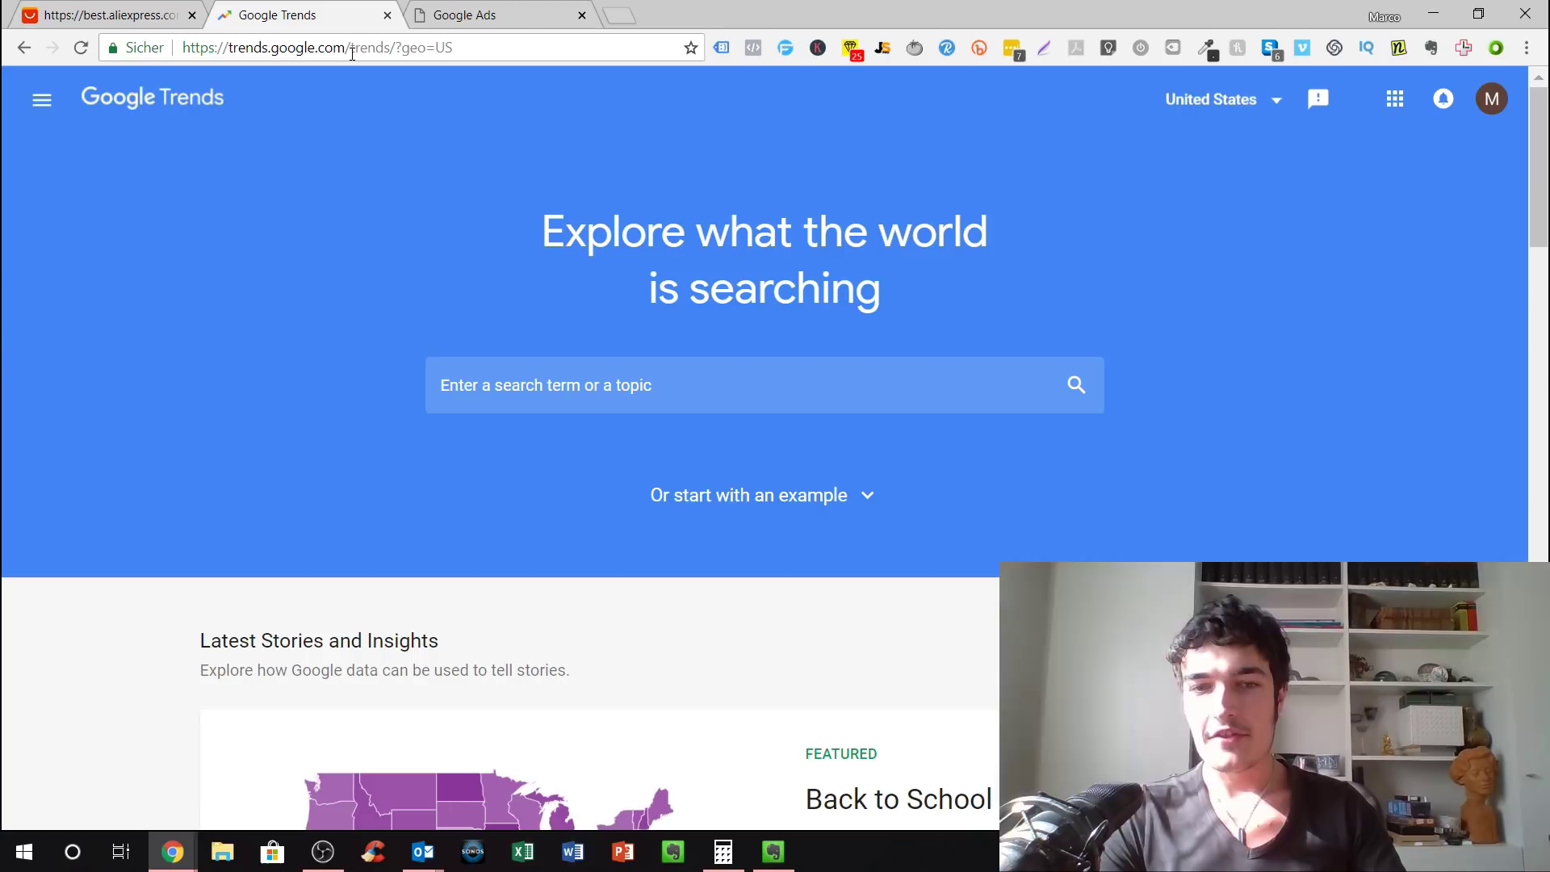
pyautogui.click(113, 15)
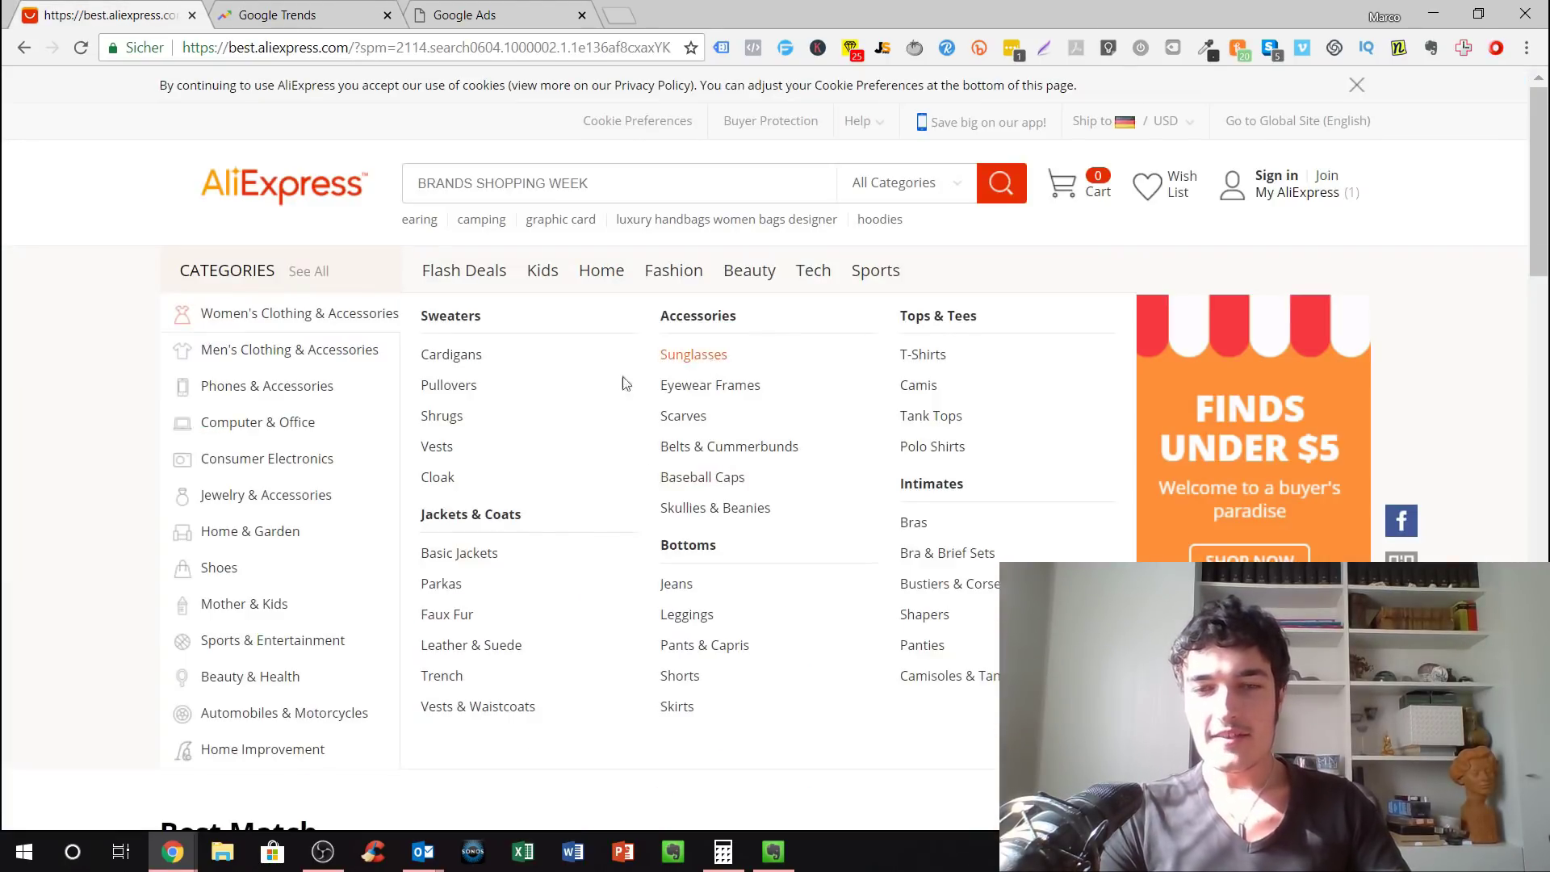
pyautogui.scroll(-3, 1445, 386)
pyautogui.scroll(3, 726, 484)
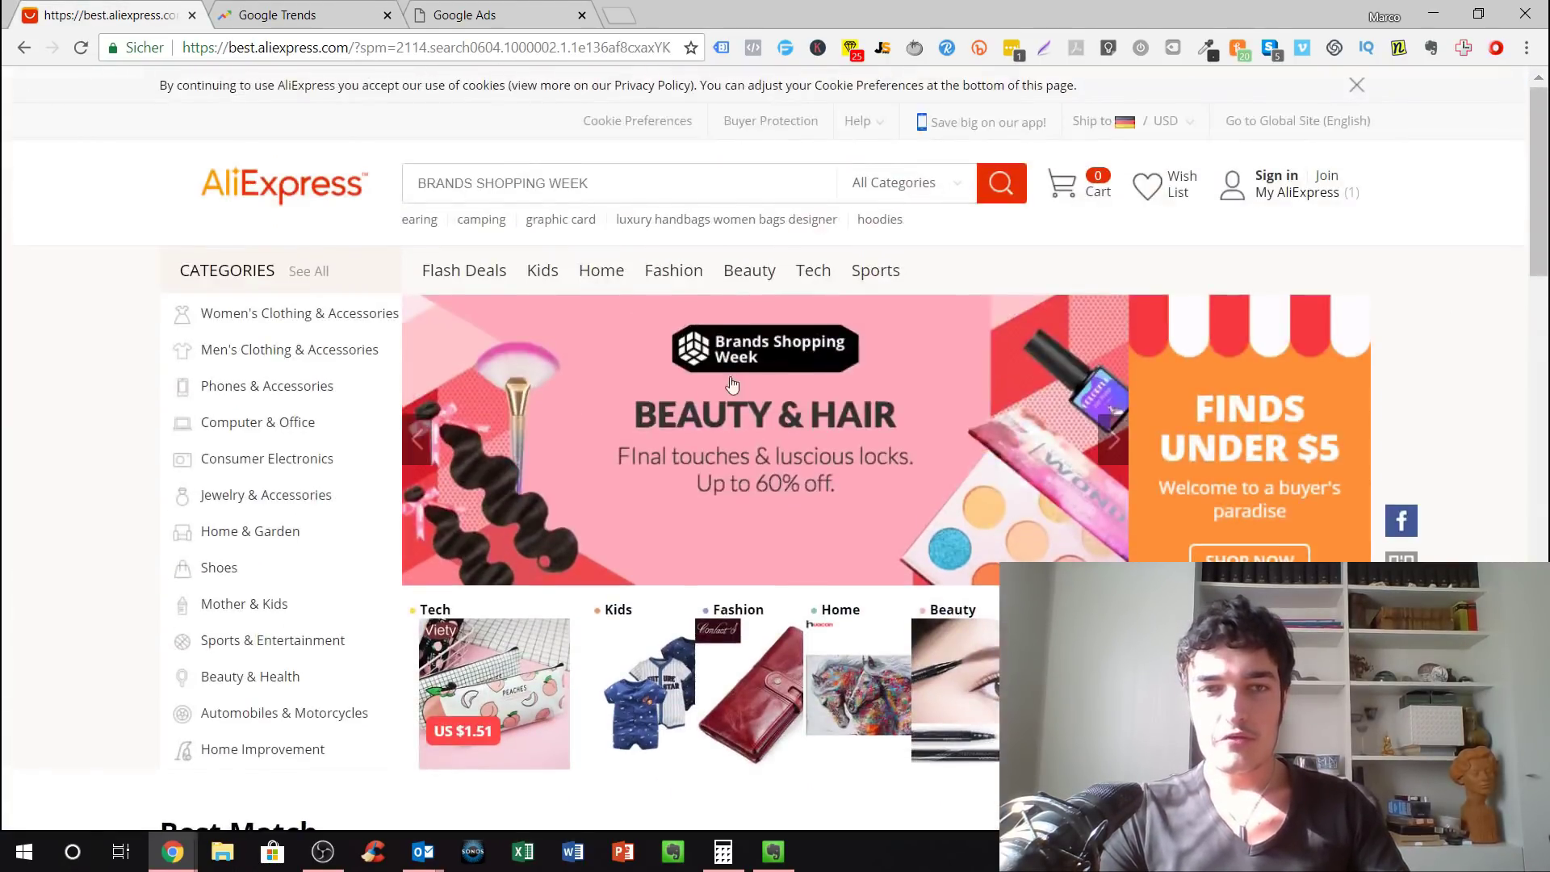
pyautogui.scroll(-4, 632, 429)
pyautogui.scroll(-9, 632, 429)
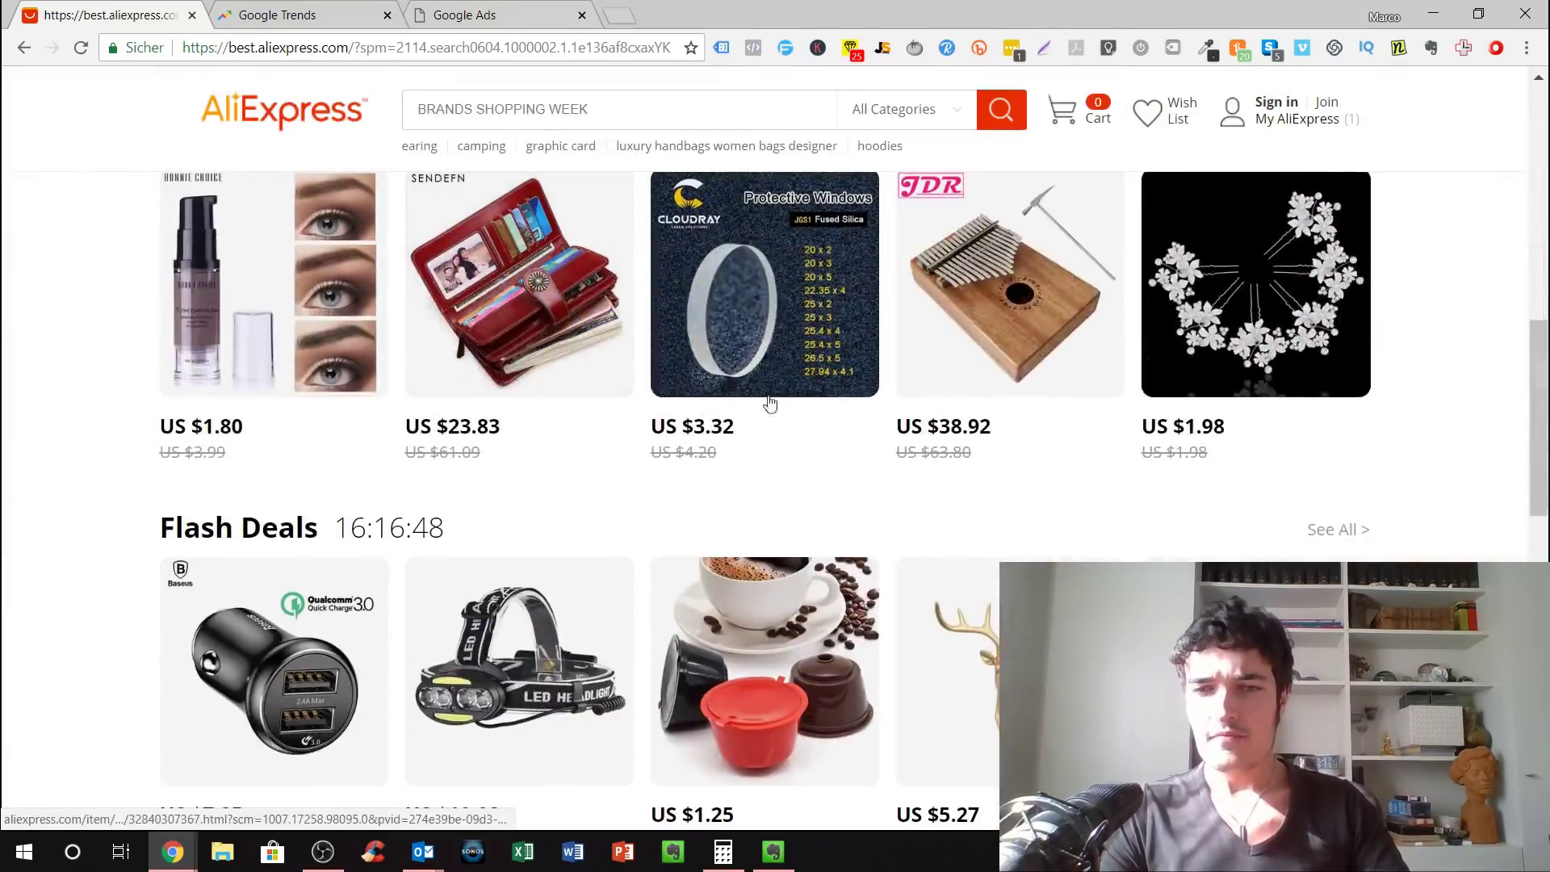
pyautogui.scroll(5, 855, 412)
pyautogui.scroll(6, 849, 452)
pyautogui.scroll(-14, 899, 443)
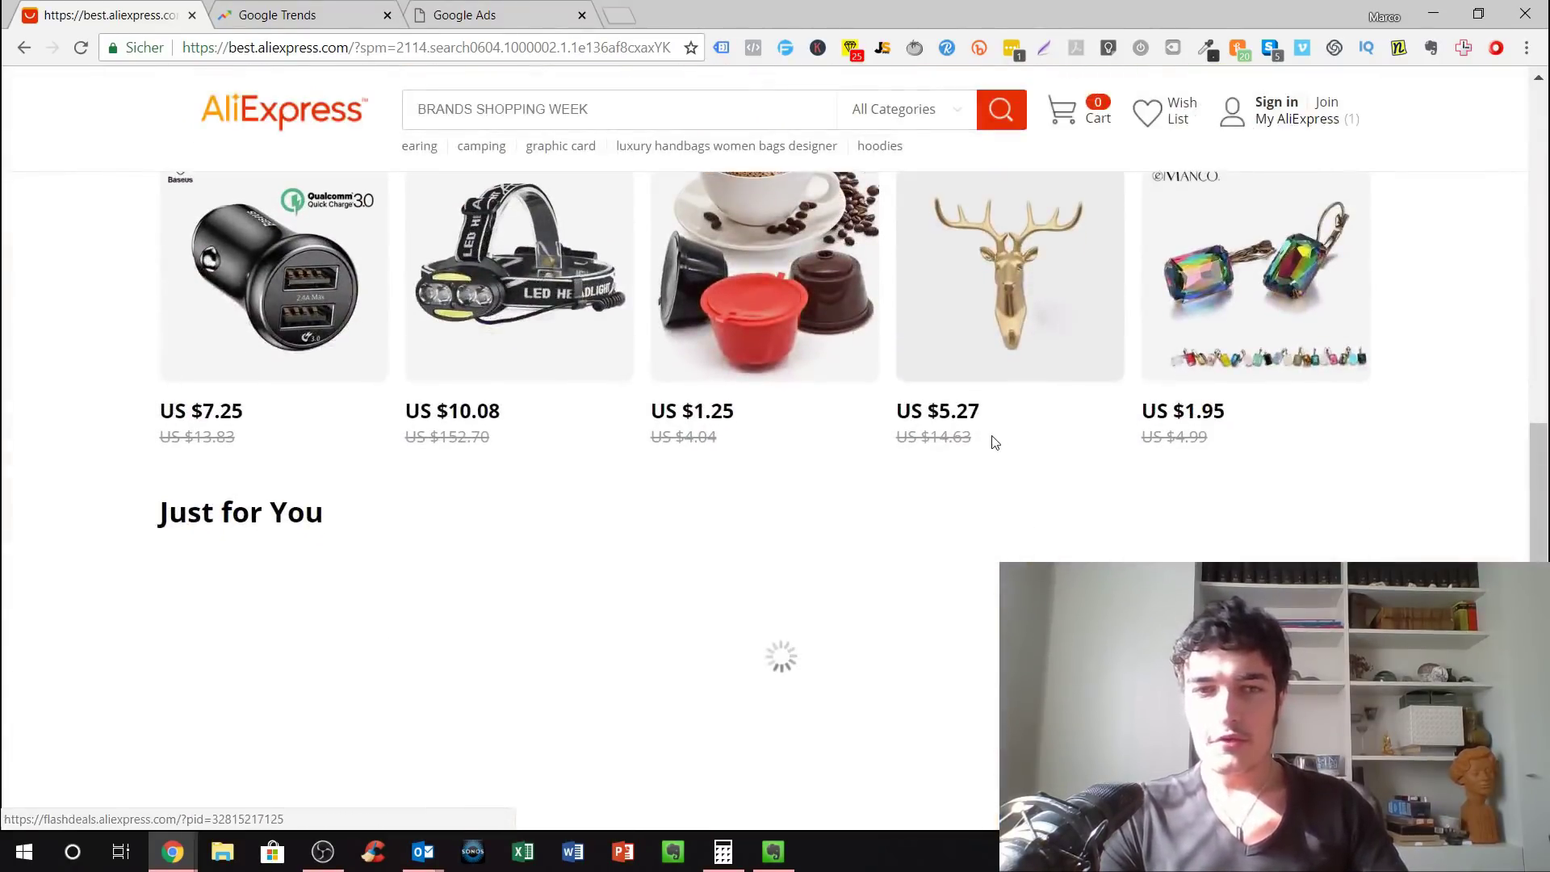
pyautogui.scroll(4, 991, 452)
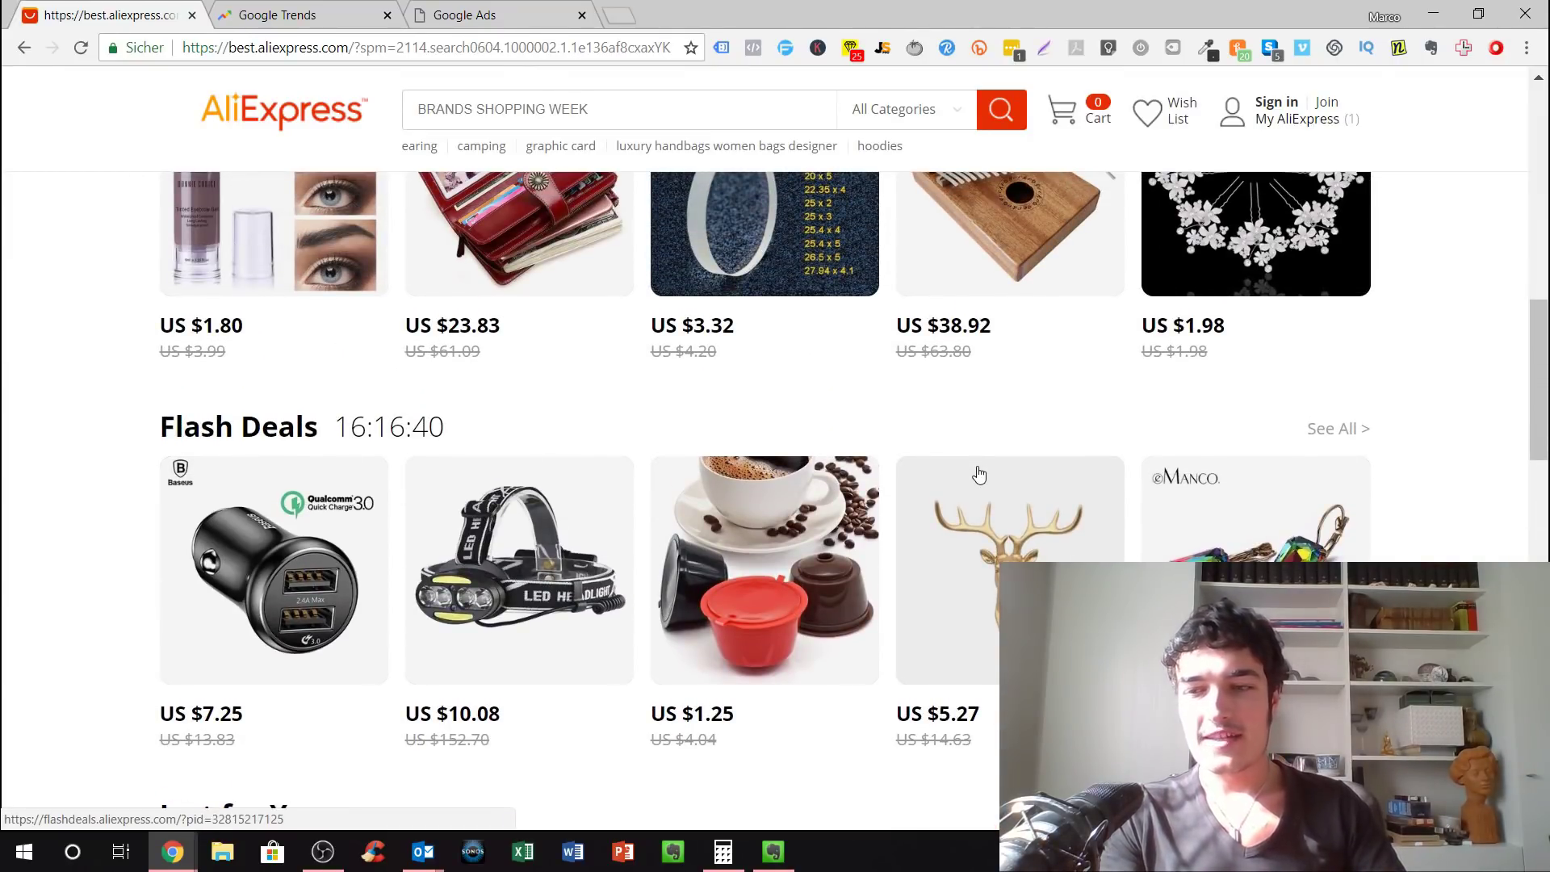
pyautogui.scroll(7, 979, 475)
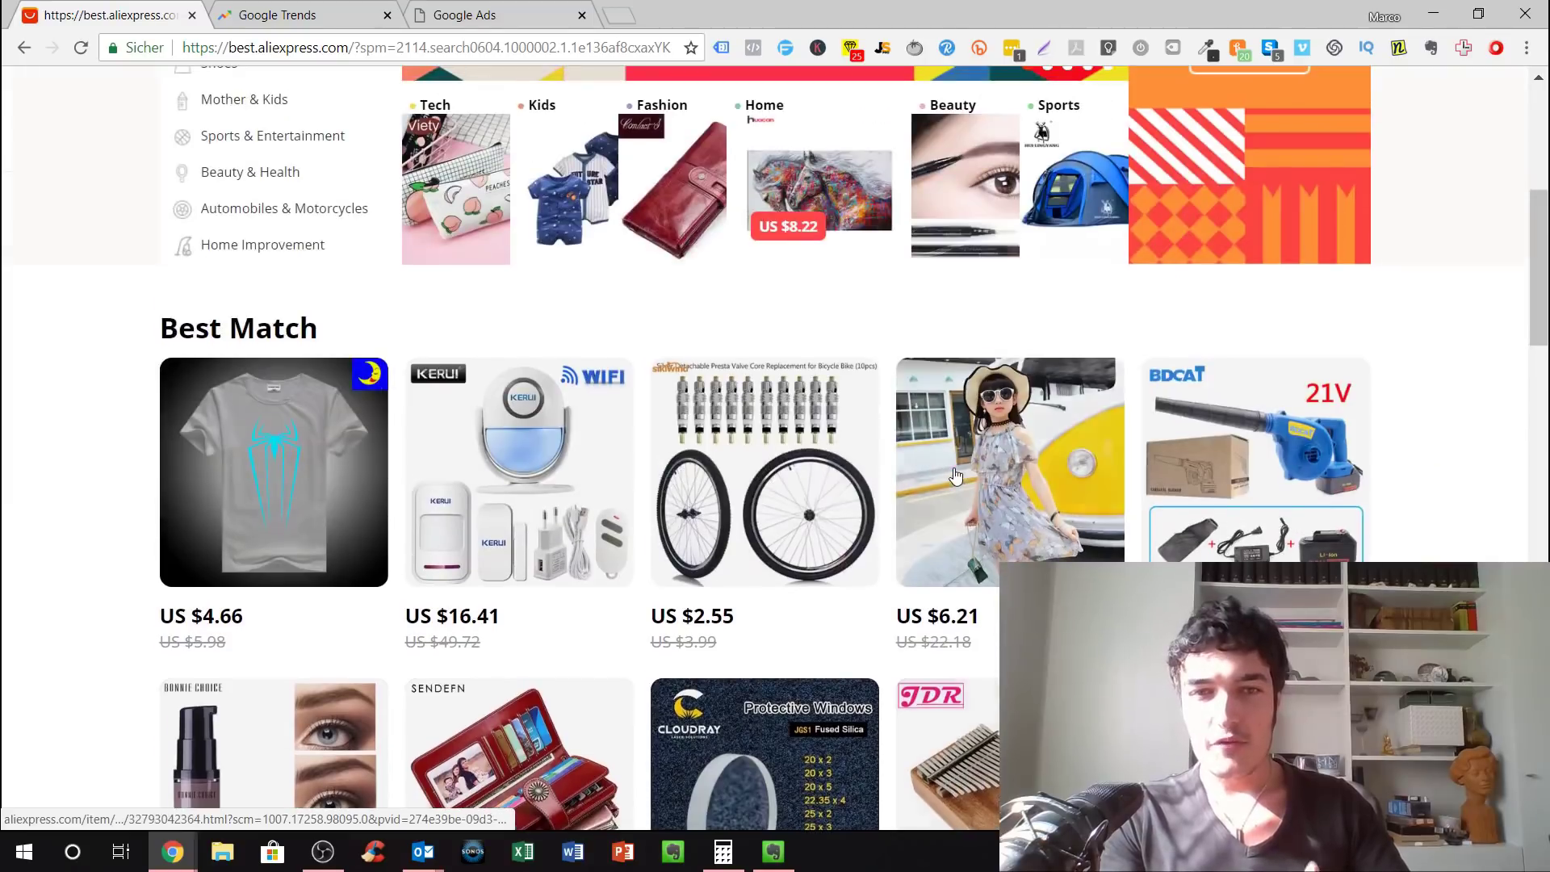
pyautogui.scroll(1, 614, 496)
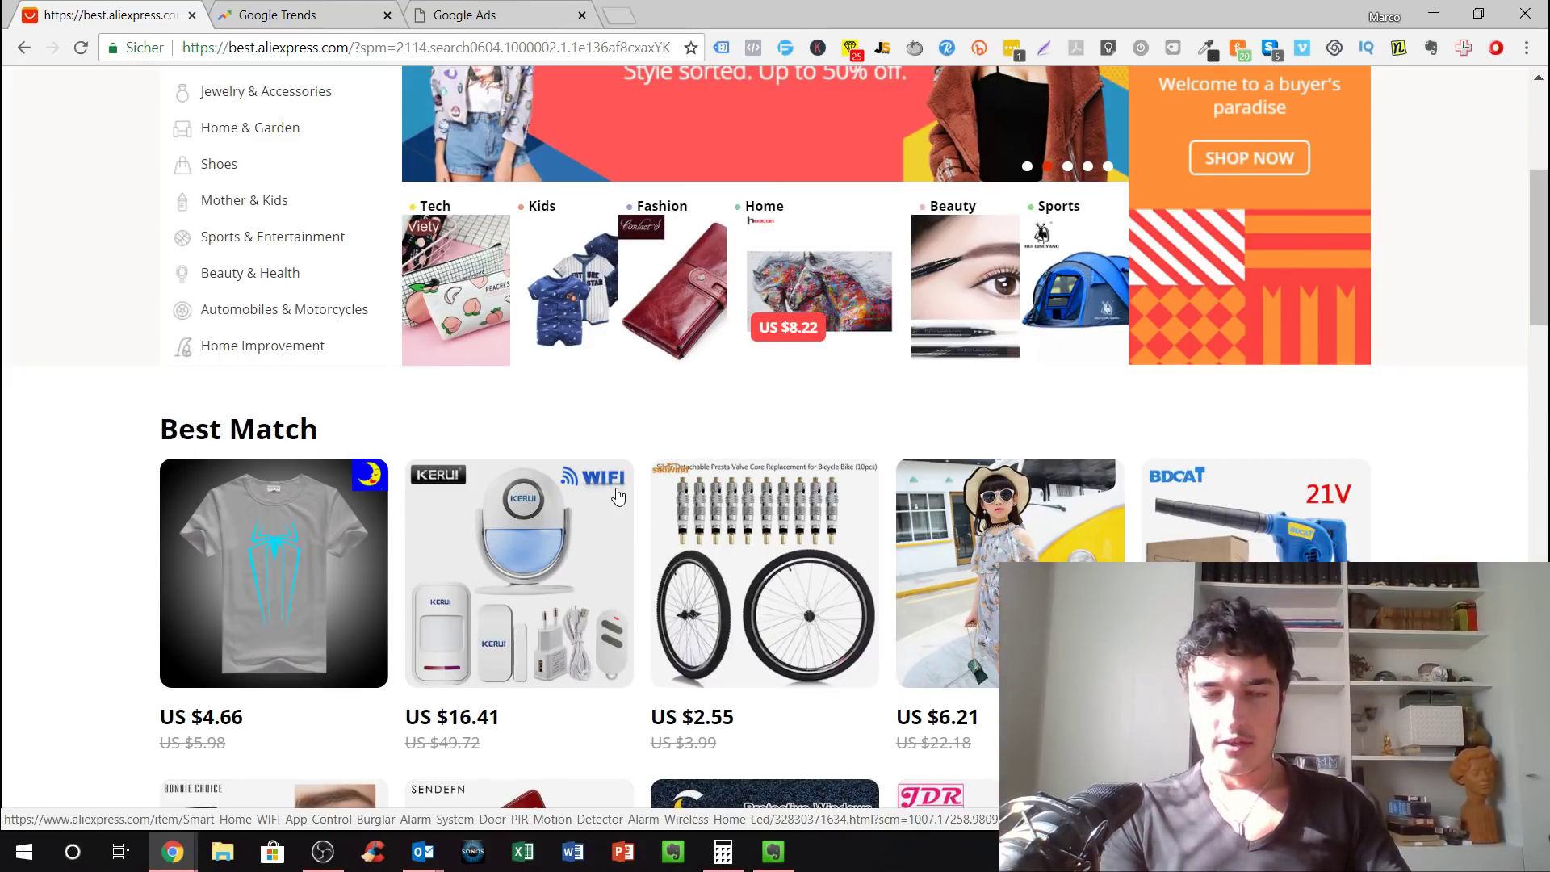
pyautogui.scroll(-5, 617, 496)
pyautogui.scroll(10, 607, 277)
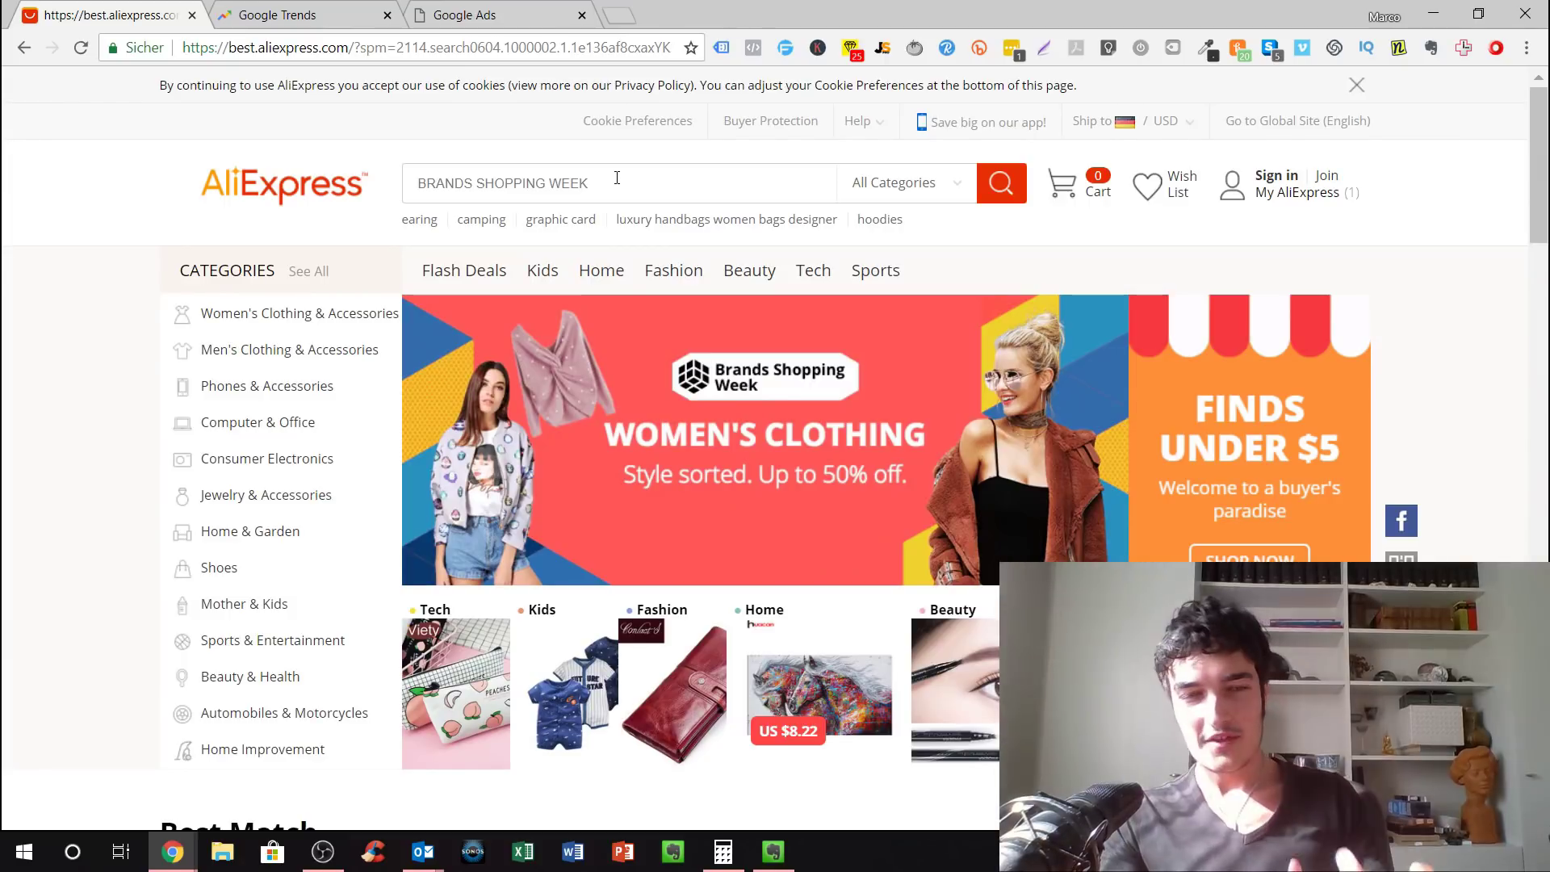
# Step: Search AliExpress for "fingerprint door lock" in Electric Lock and look through the listed products
pyautogui.click(617, 177)
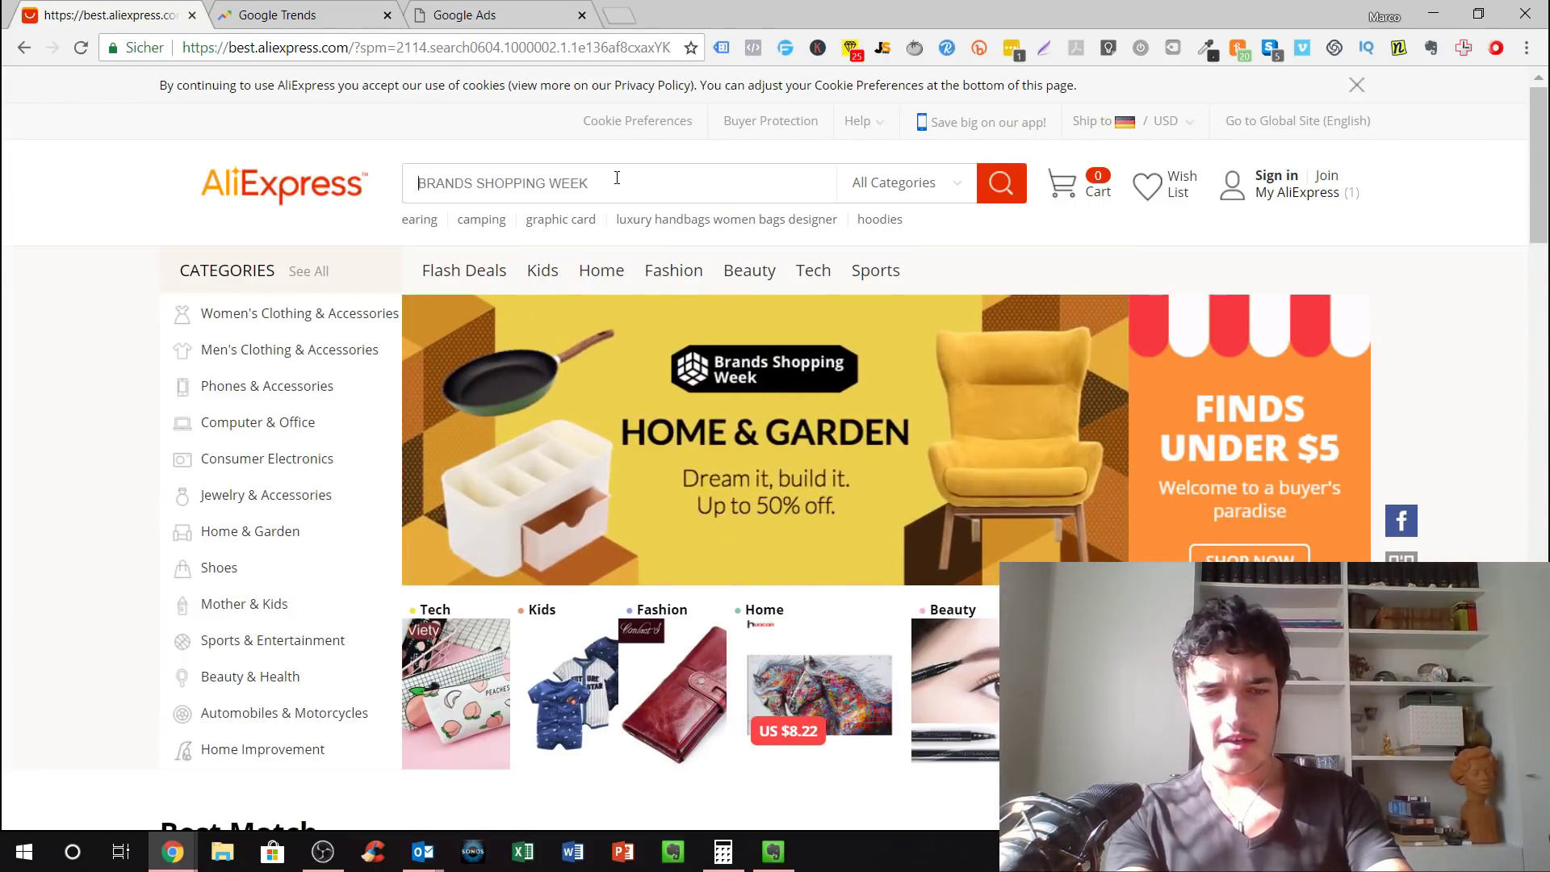
pyautogui.write('fingerprint')
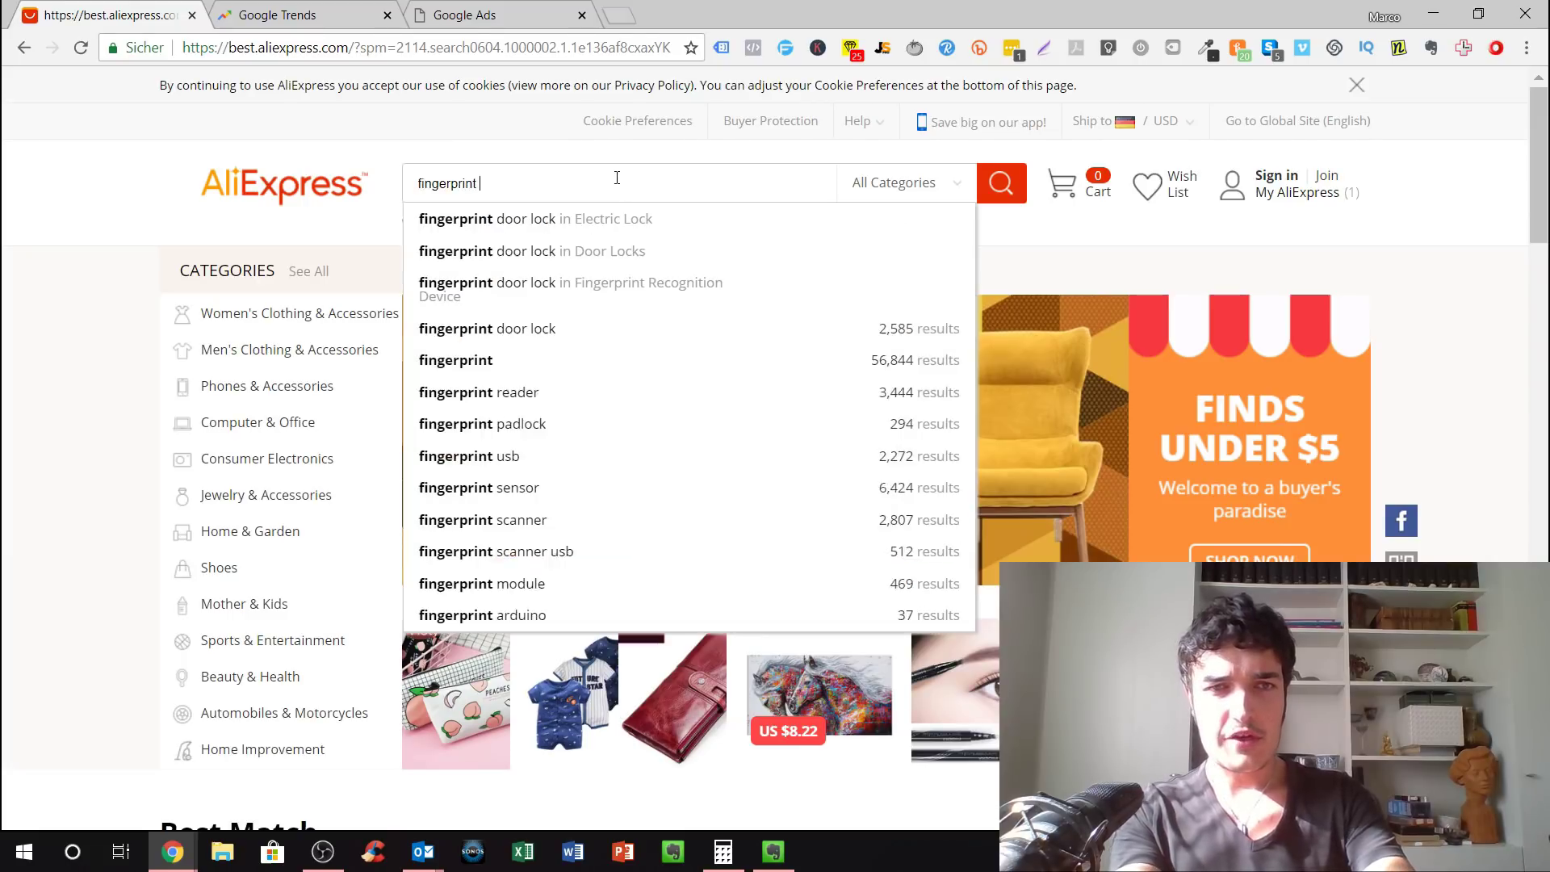
pyautogui.write(' d')
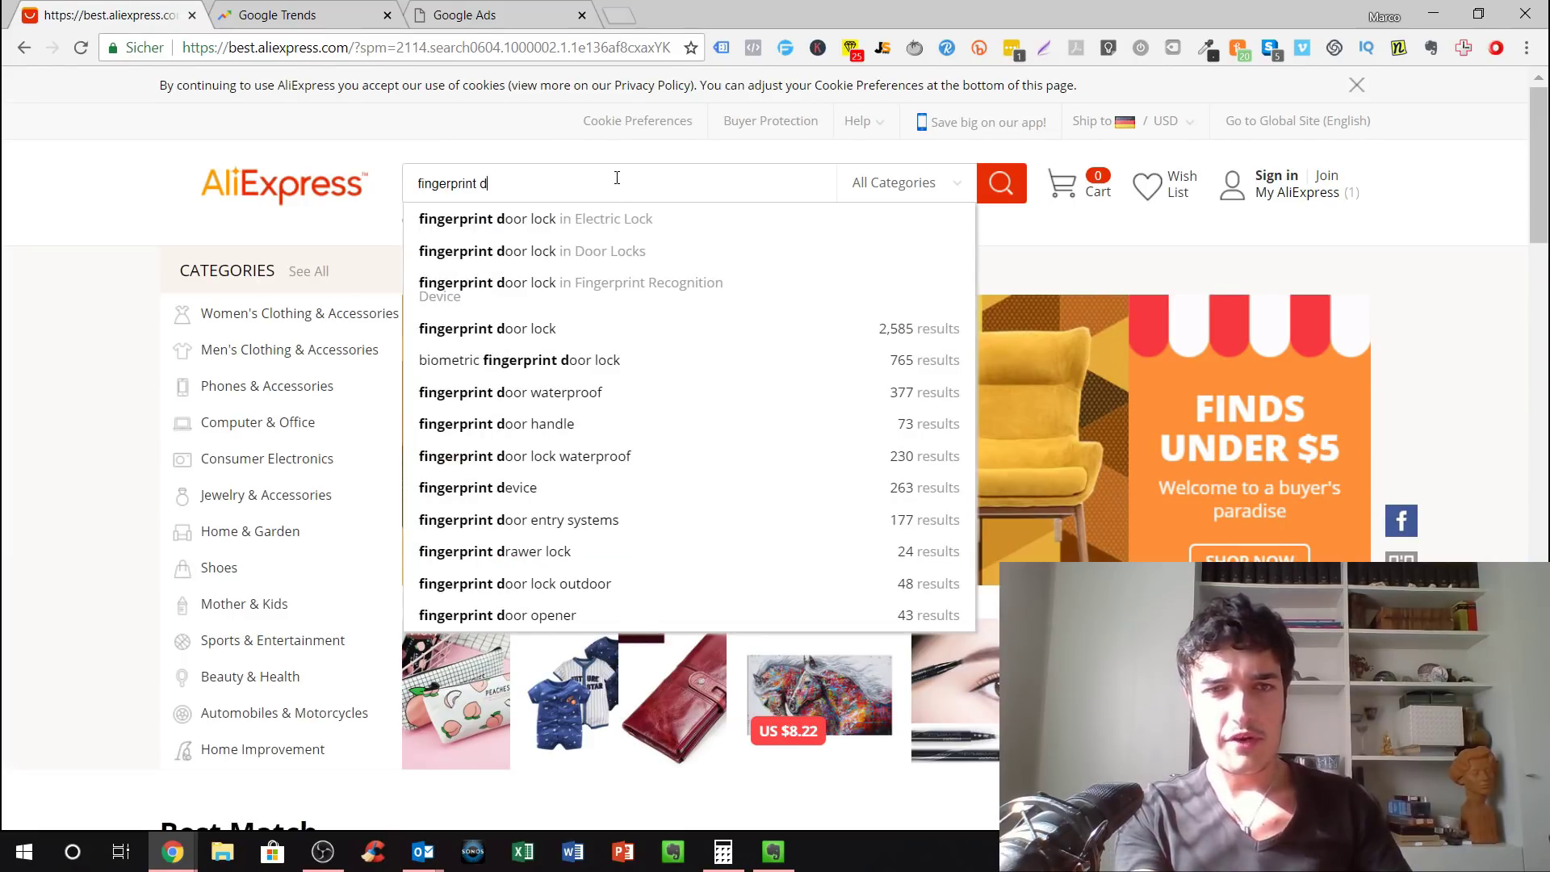
pyautogui.click(595, 220)
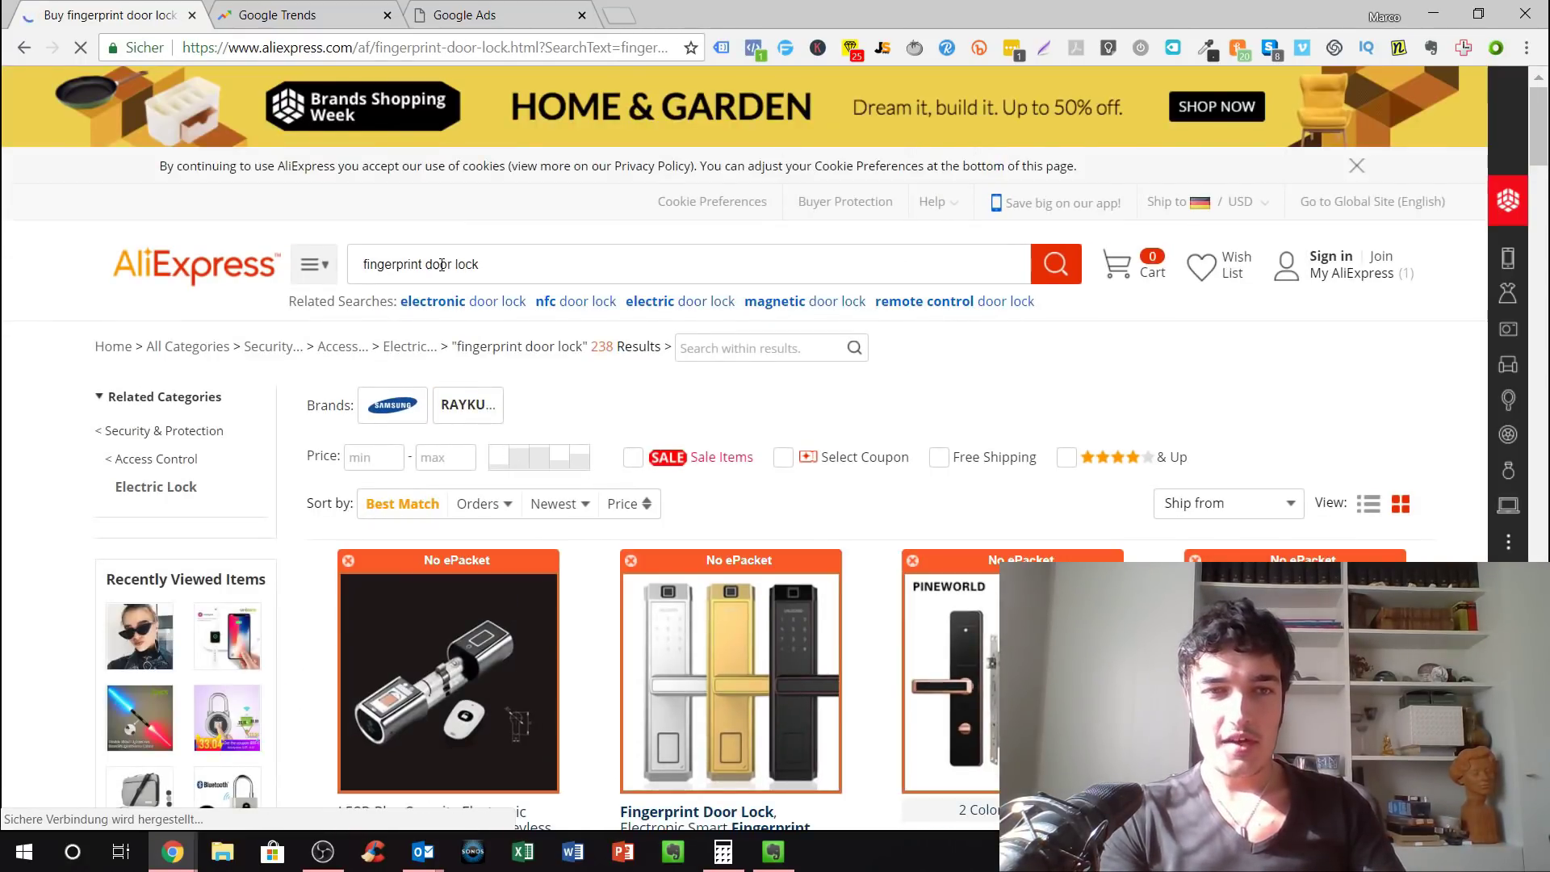
pyautogui.scroll(-4, 456, 278)
pyautogui.scroll(-4, 457, 277)
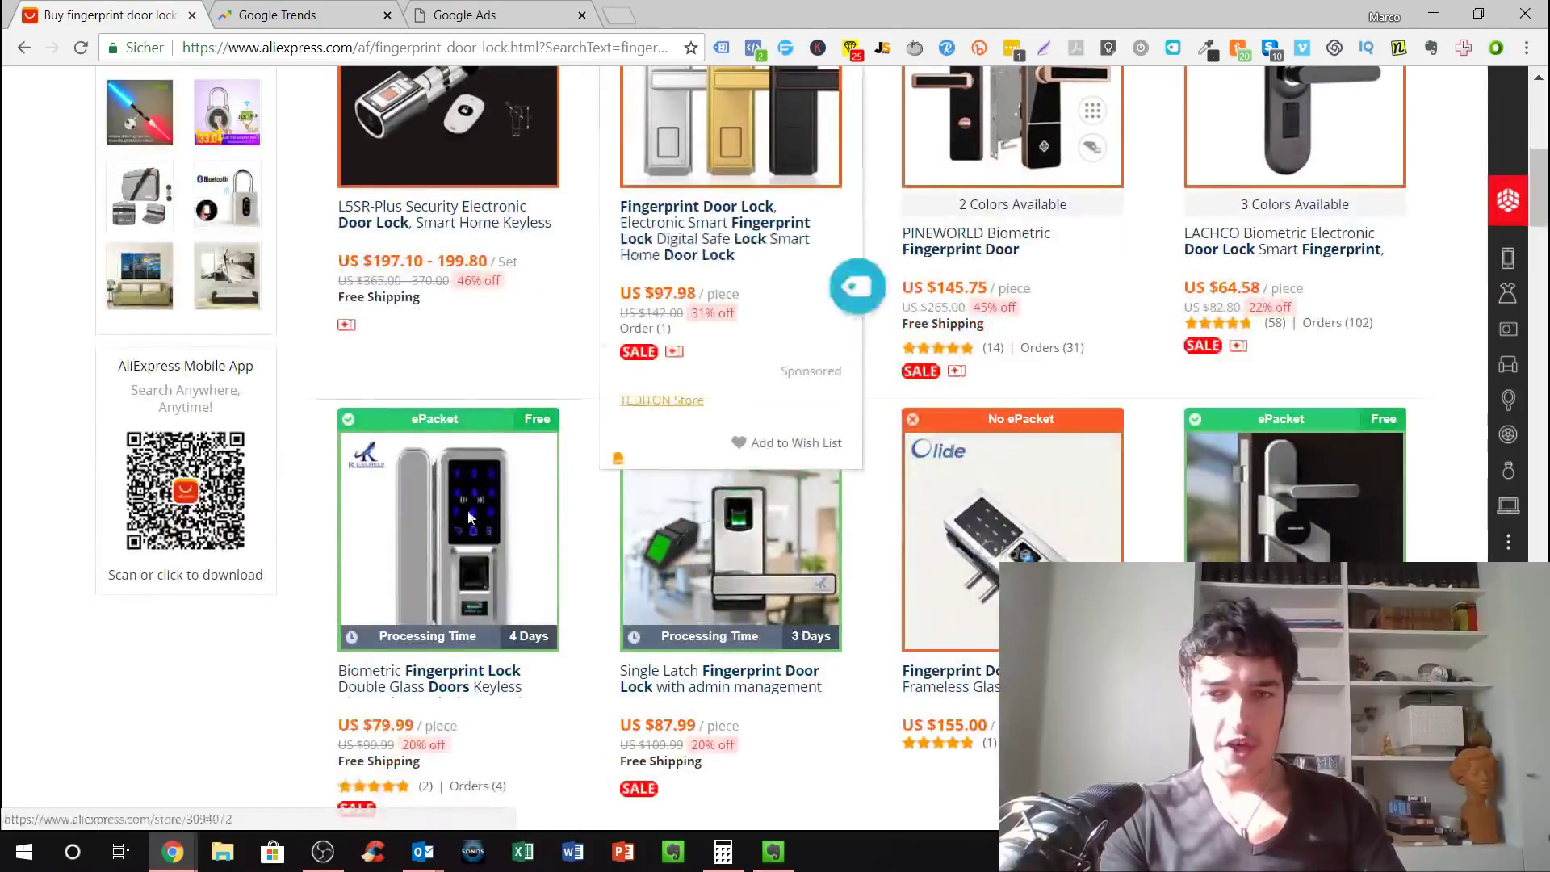
pyautogui.scroll(5, 608, 559)
pyautogui.scroll(3, 608, 558)
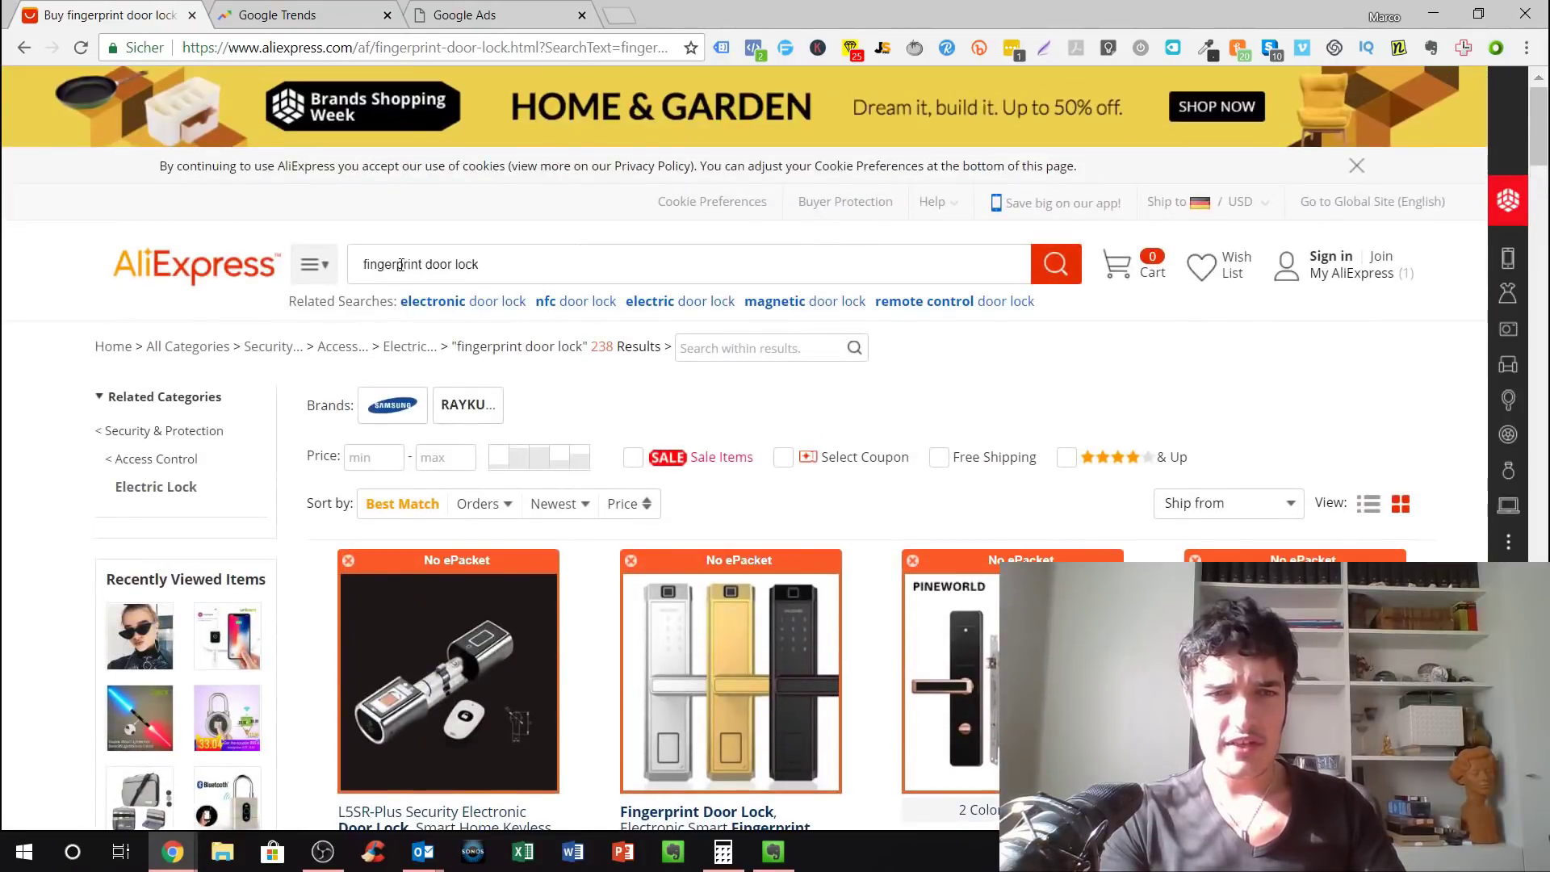
# Step: Search for "fingerprint smart lock" and look through the listed locks and padlocks
pyautogui.tripleClick(425, 259)
pyautogui.write('finger')
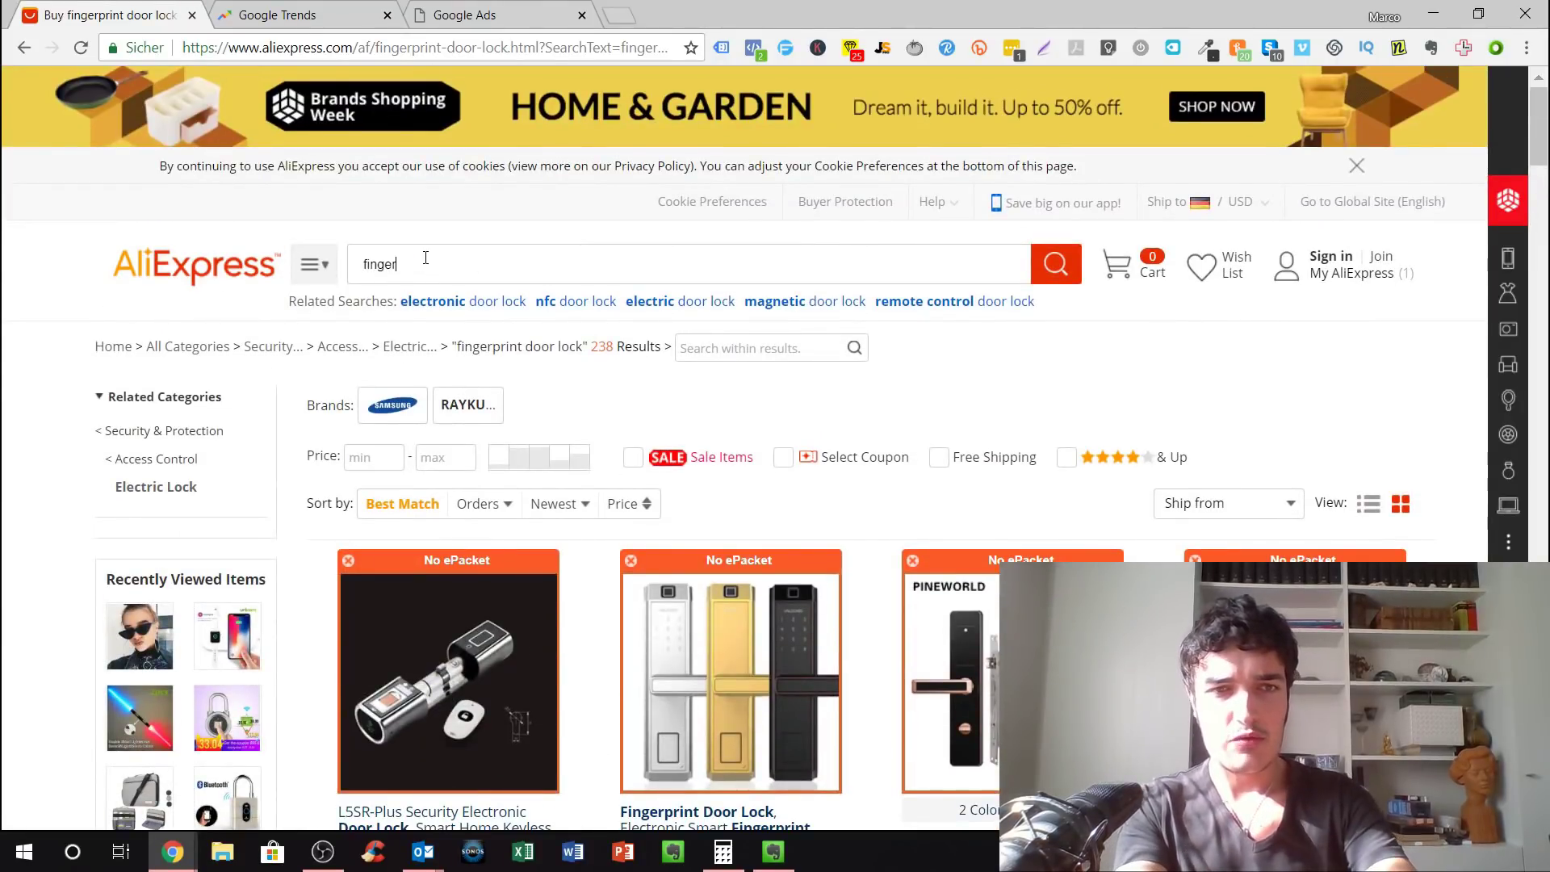
pyautogui.write('print smart lock')
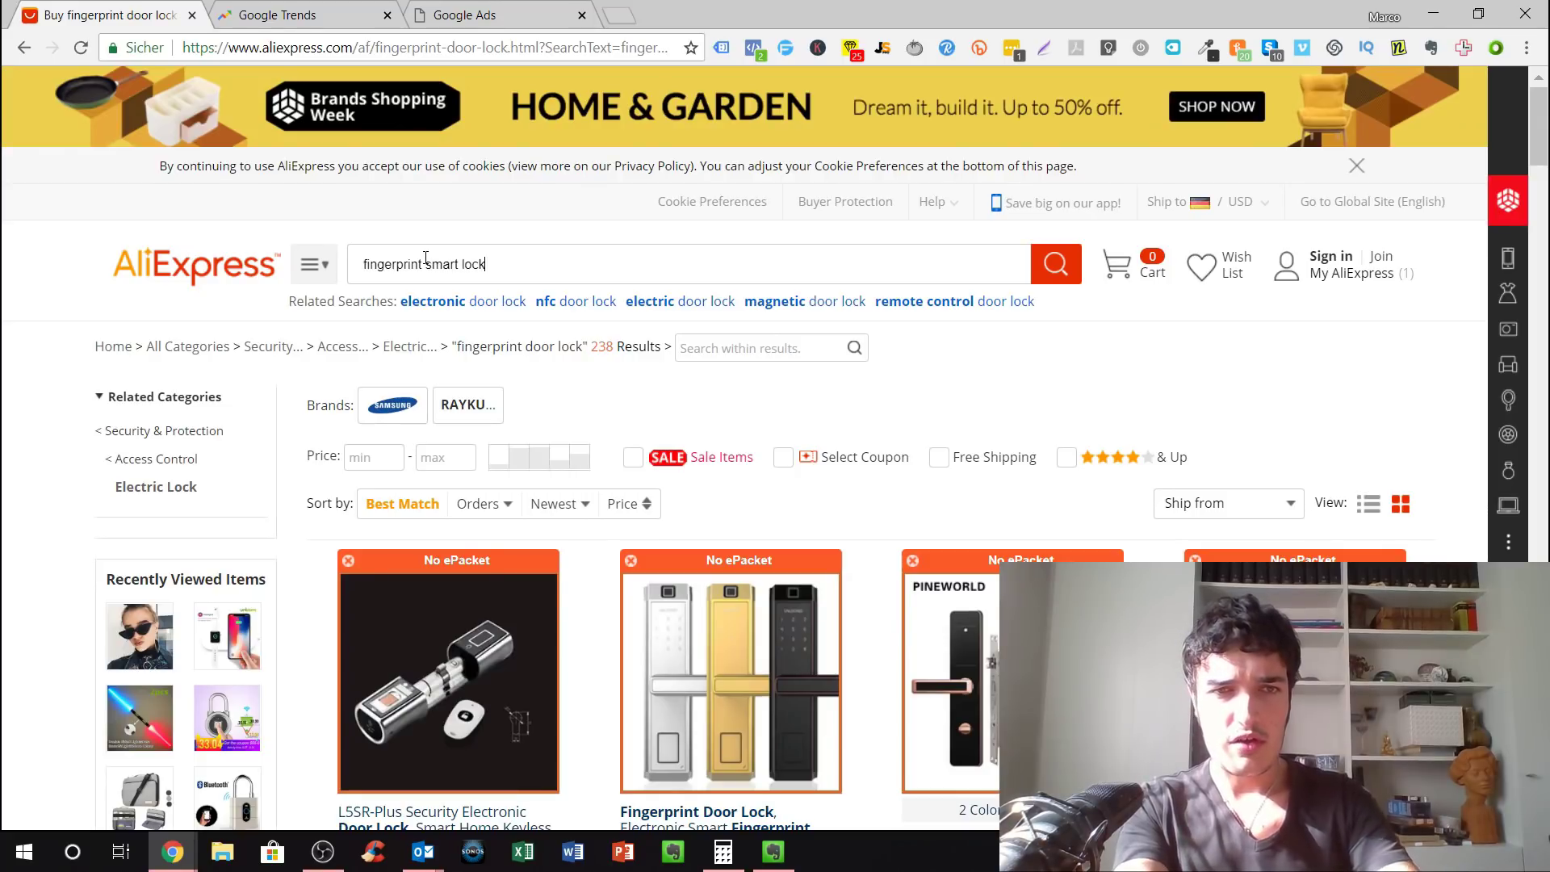
pyautogui.press('Return')
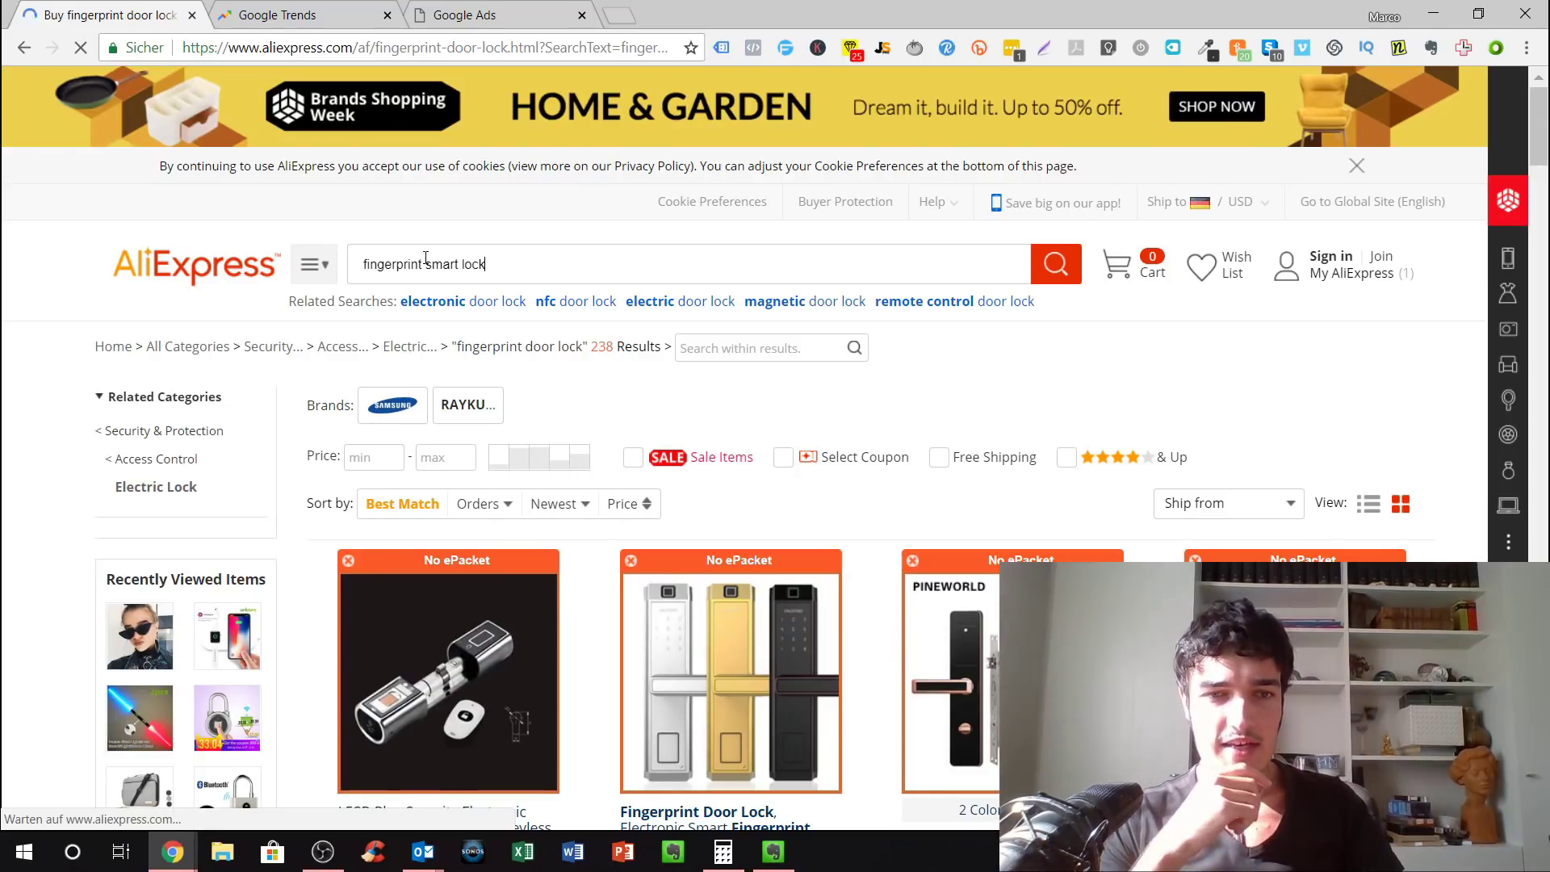
pyautogui.scroll(-7, 500, 420)
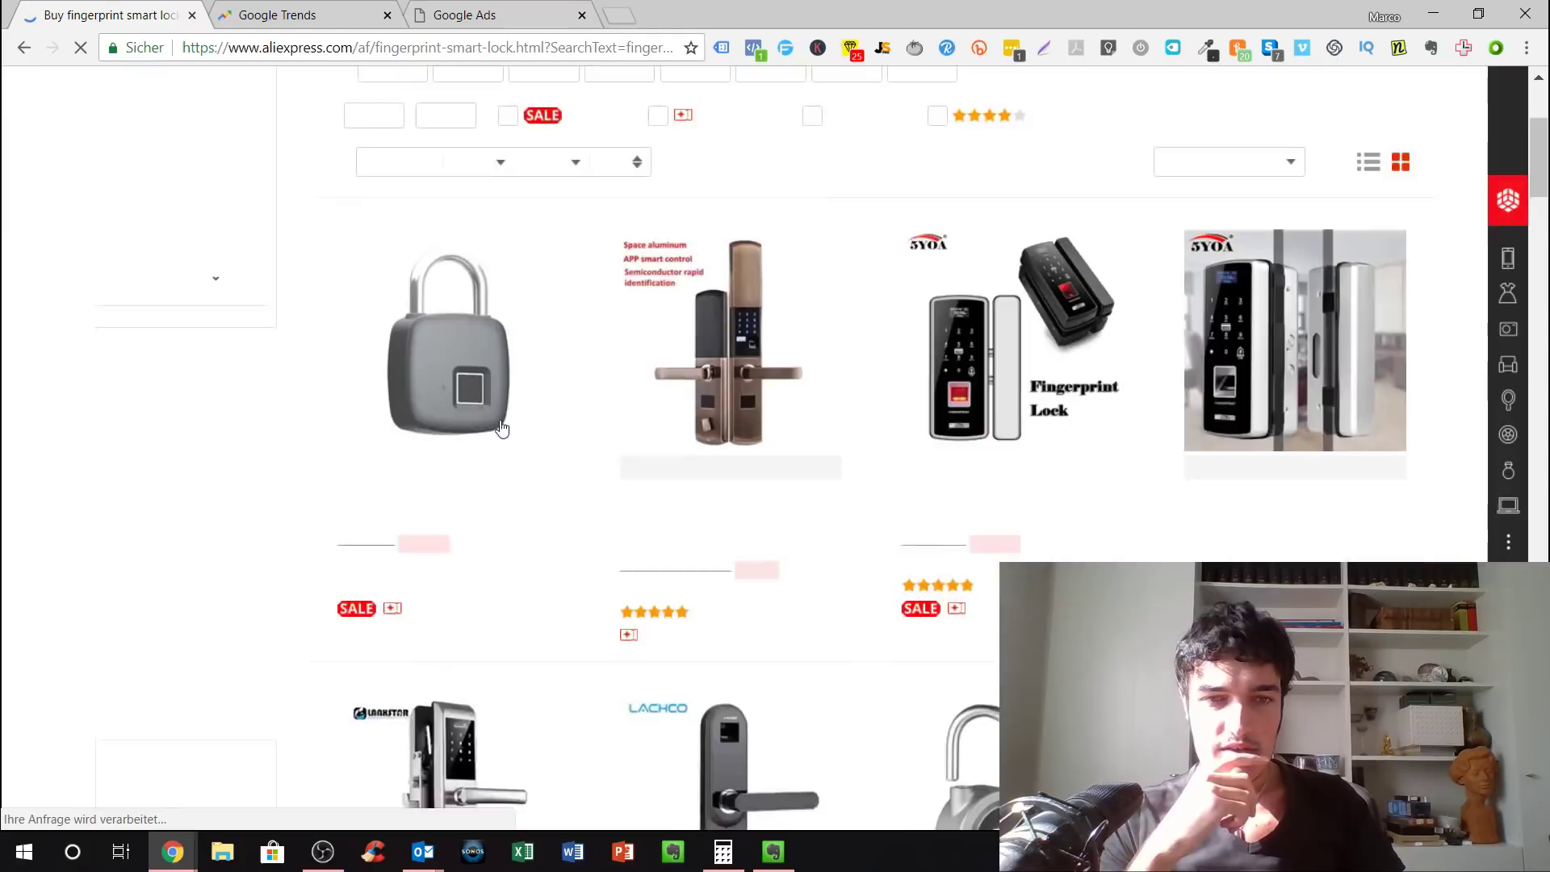
pyautogui.scroll(-4, 1047, 455)
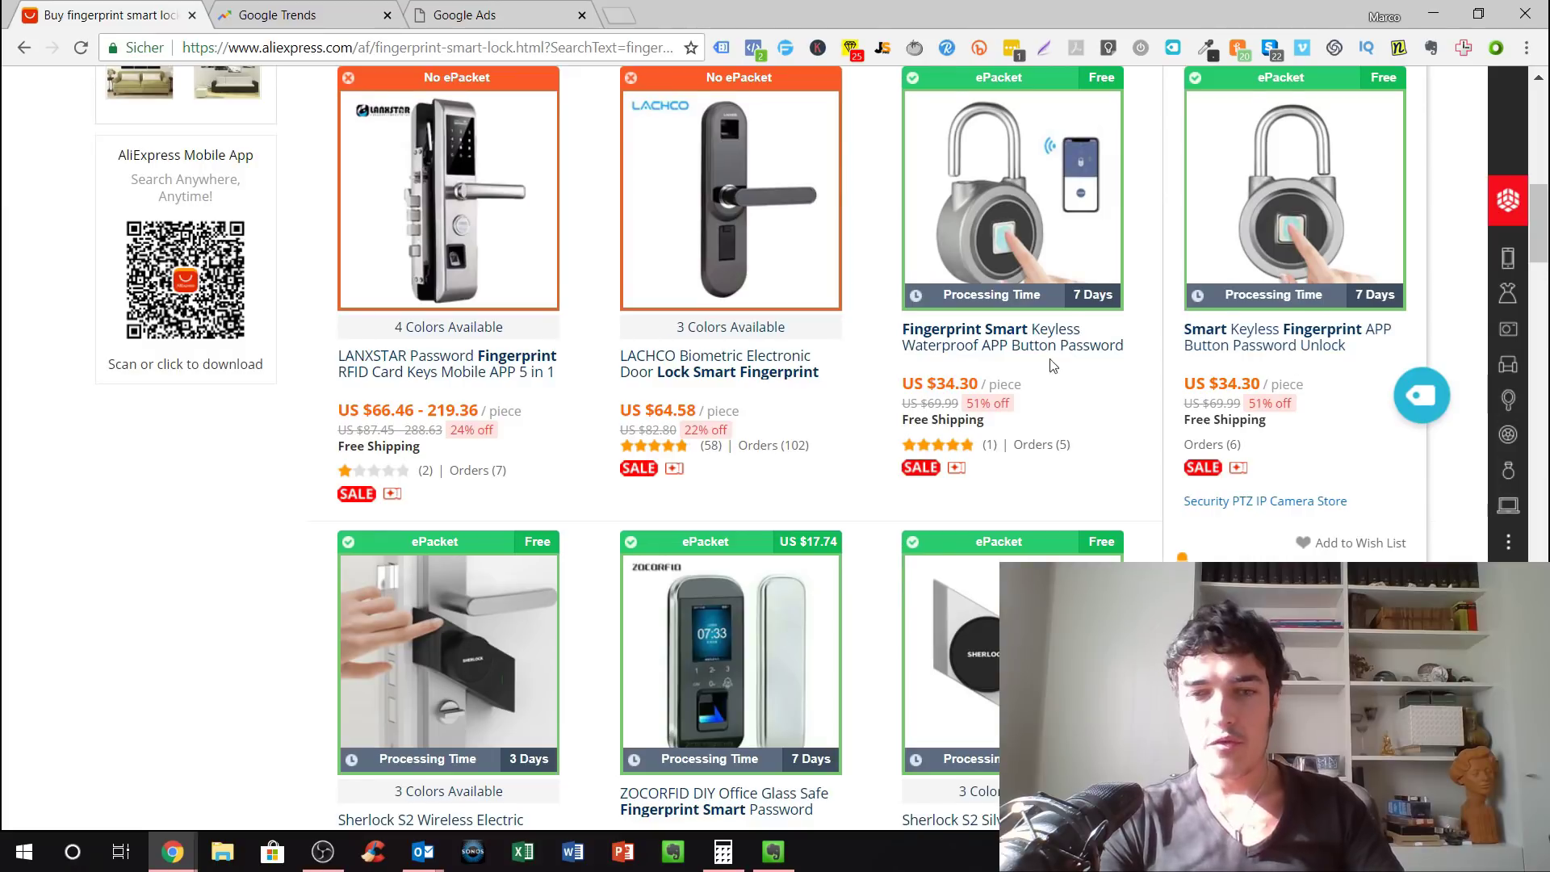
pyautogui.scroll(2, 1054, 368)
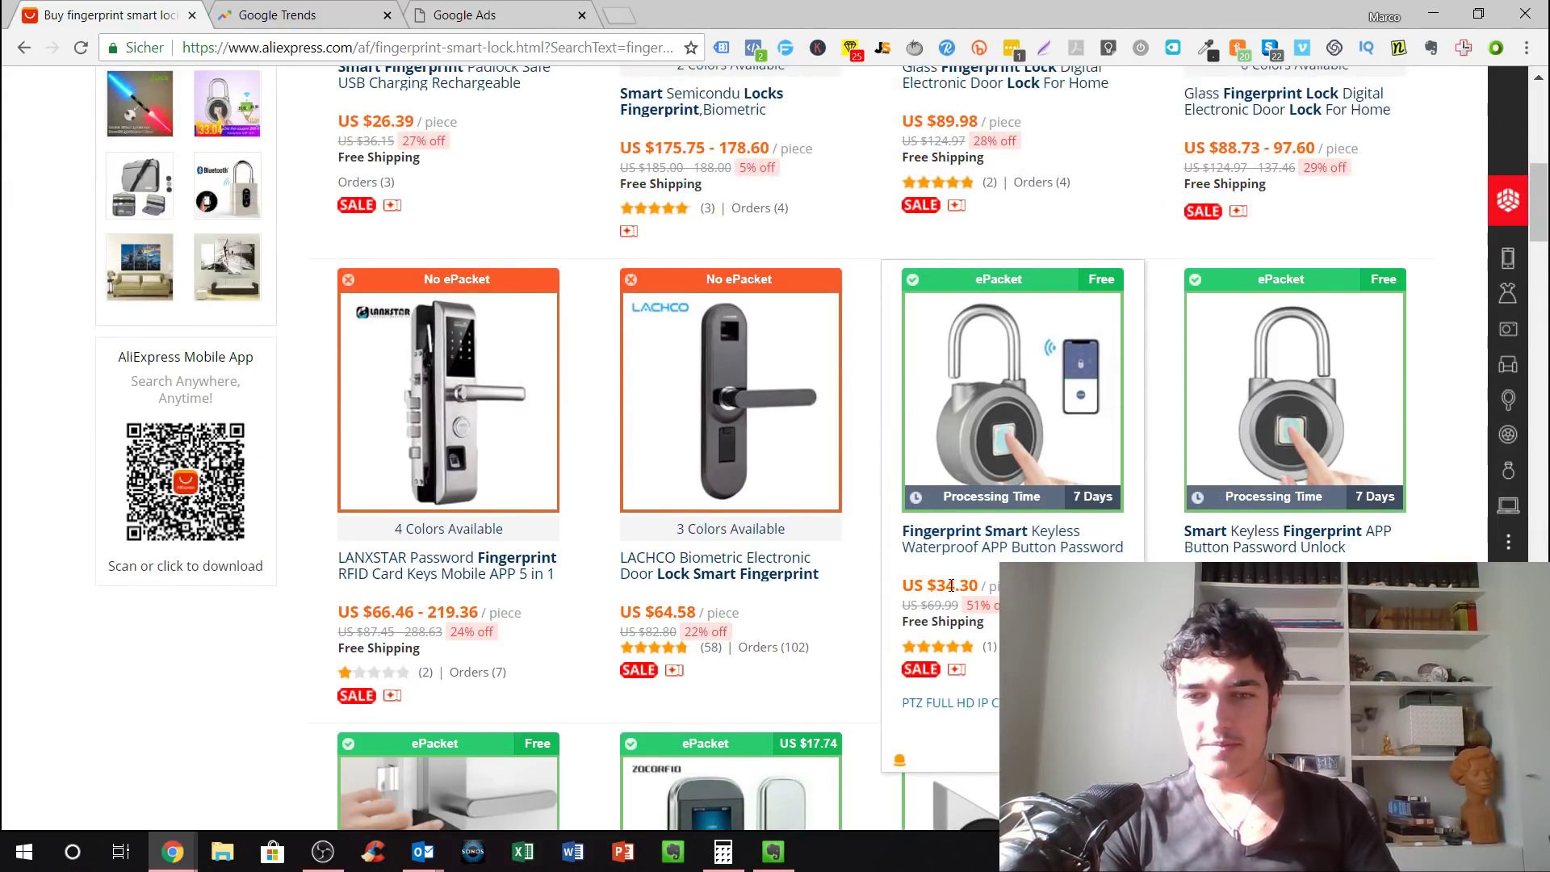
# Step: Compare the smart lock prices and open the listing for the Fingerprint Smart Keyless Waterproof APP Button padlock in a new tab
pyautogui.moveTo(933, 585); pyautogui.dragTo(950, 583)
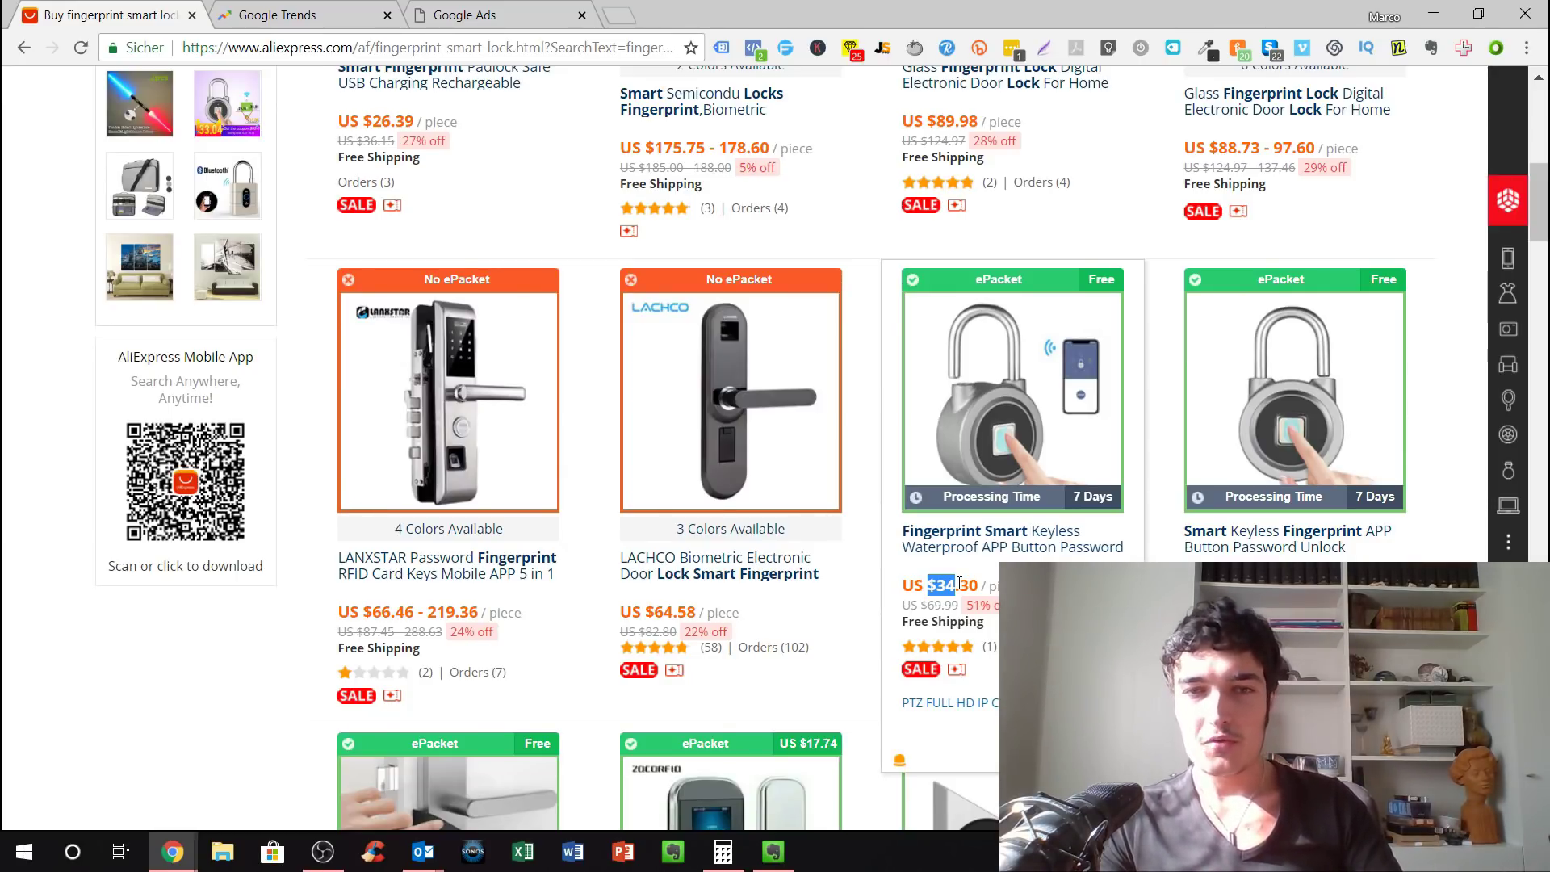
pyautogui.scroll(9, 887, 646)
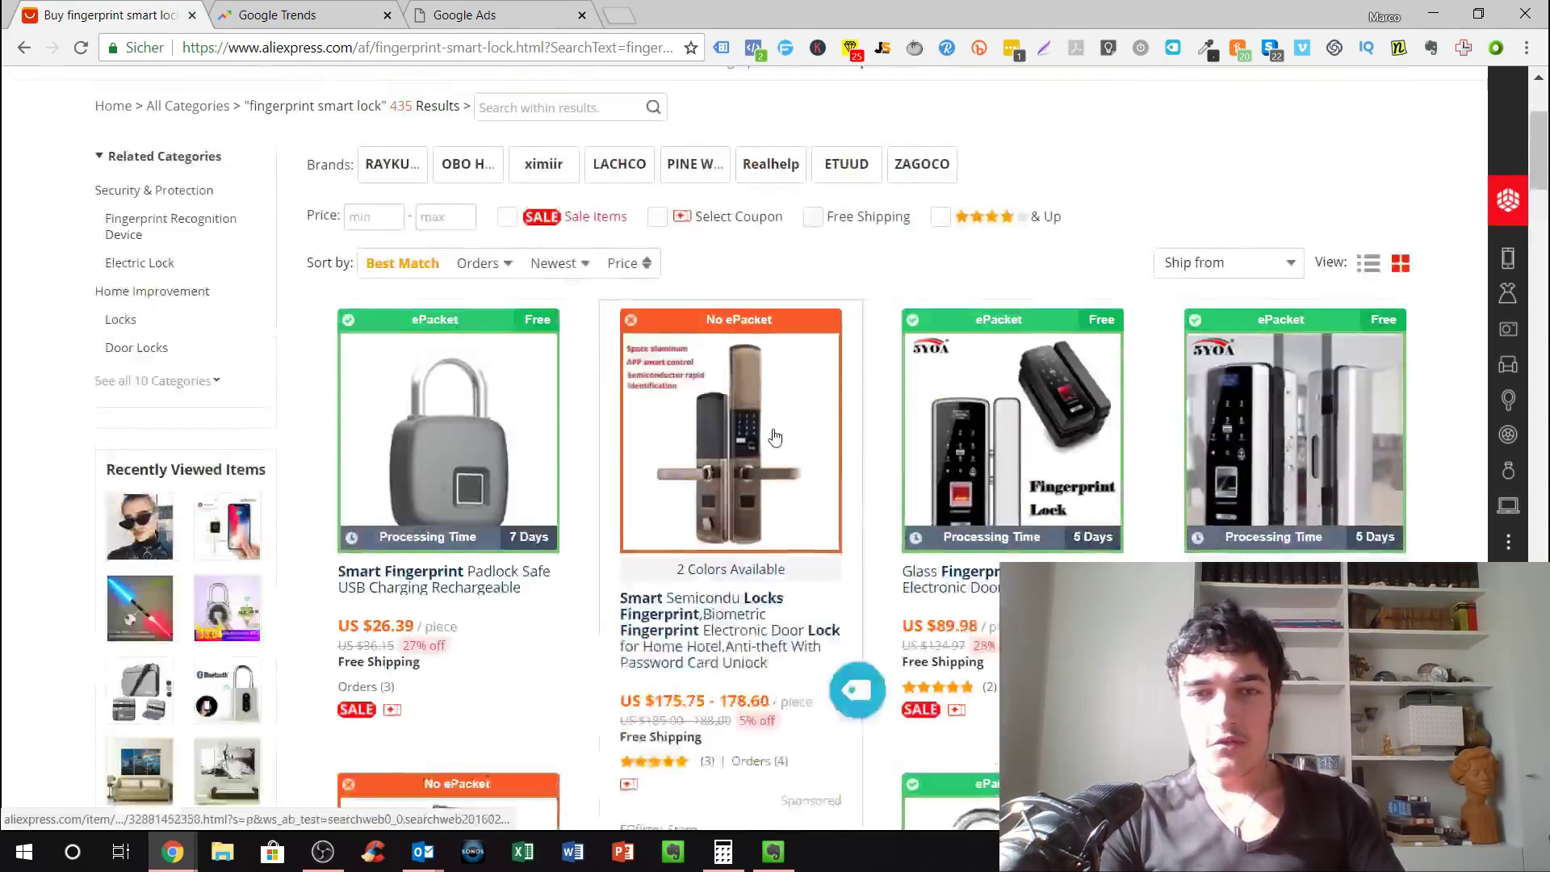
pyautogui.scroll(-6, 563, 361)
pyautogui.scroll(-7, 564, 361)
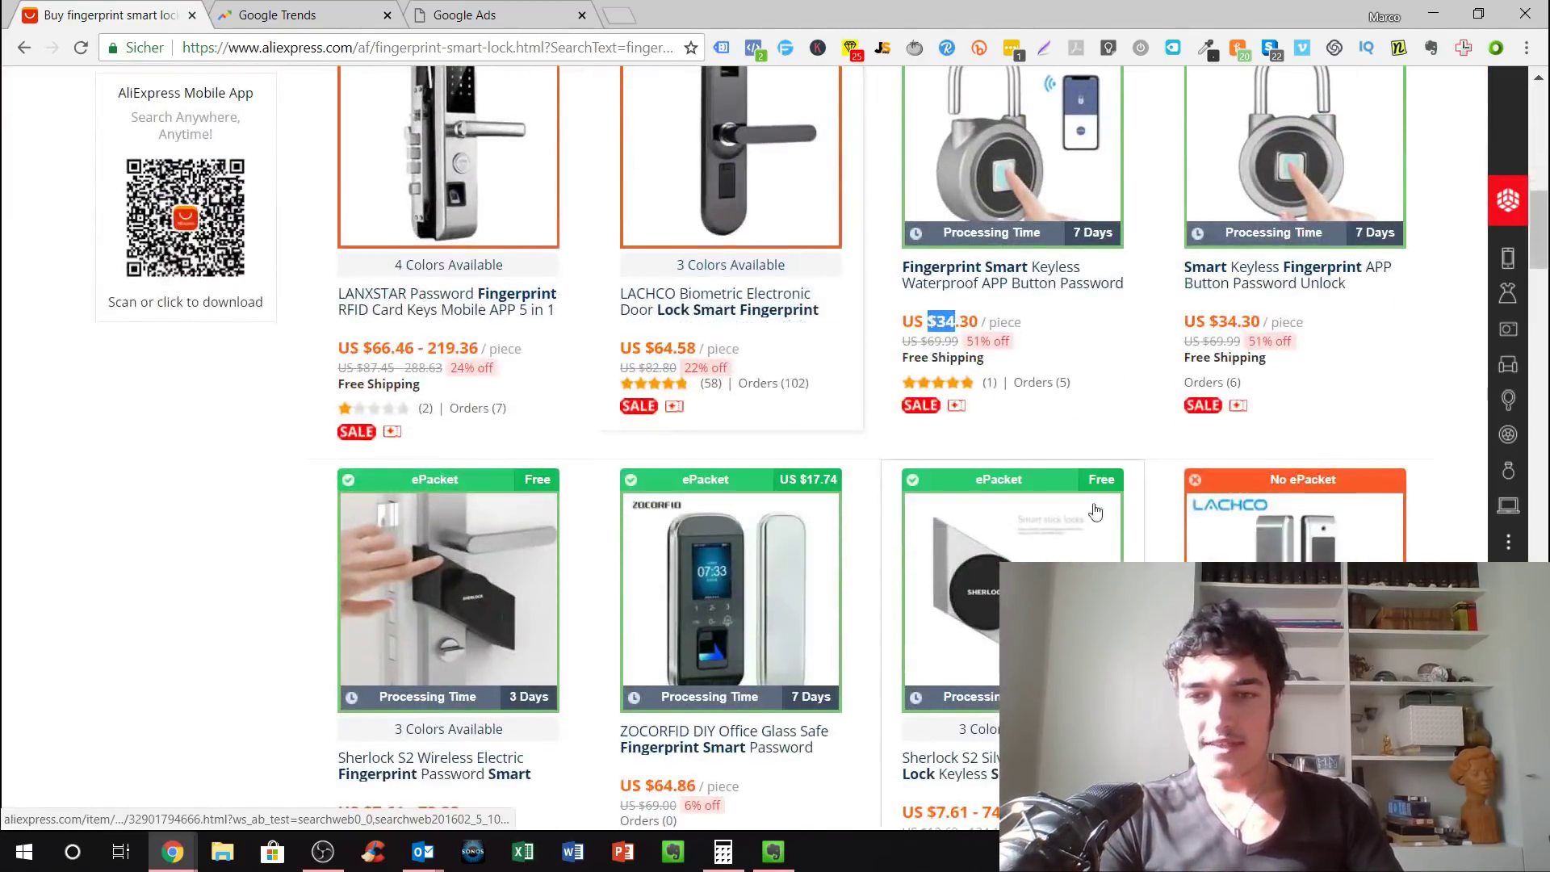
pyautogui.scroll(5, 975, 511)
pyautogui.click(975, 512)
# Step: Return the search results tab to the AliExpress home page and look at its Best Match products
pyautogui.click(113, 14)
pyautogui.scroll(9, 197, 185)
pyautogui.click(230, 264)
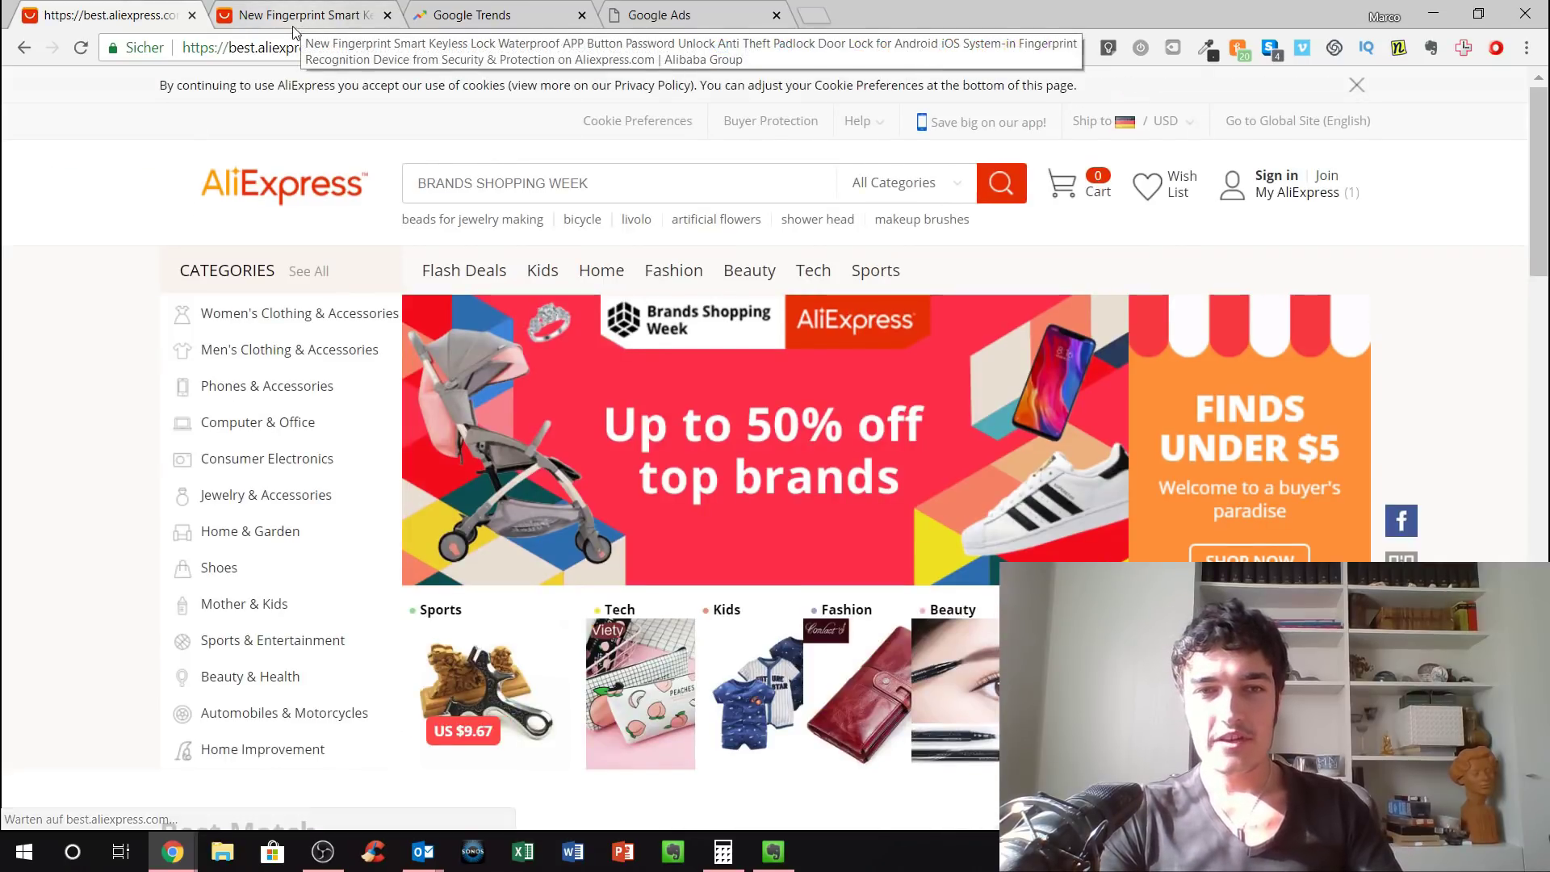
pyautogui.scroll(-3, 670, 452)
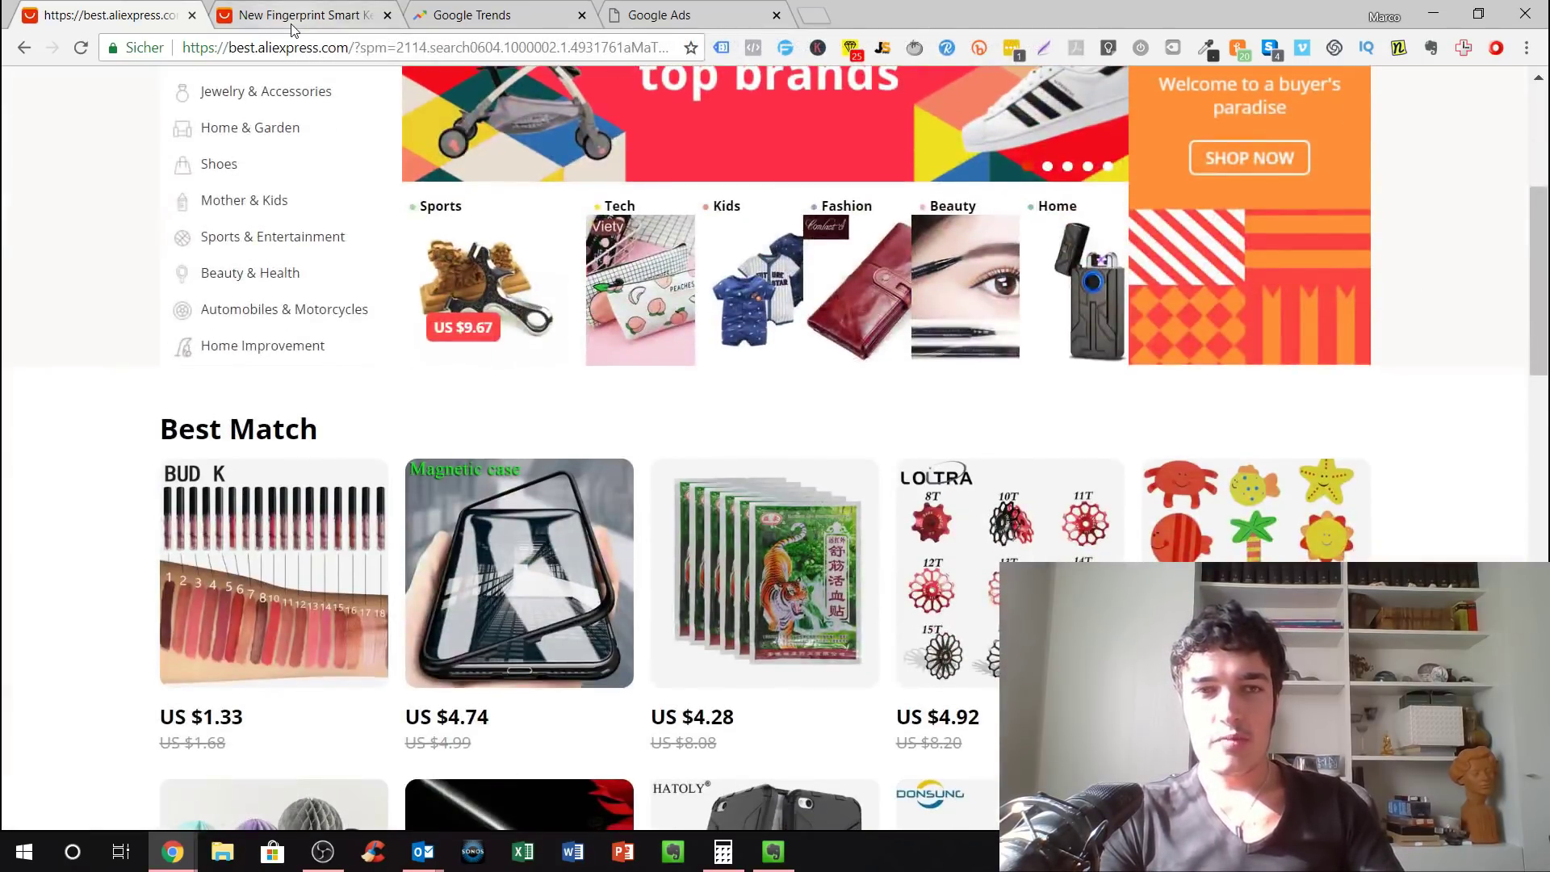
# Step: Examine the fingerprint padlock's photos, price and shipping details, with a brief visit to the Google Trends tab
pyautogui.click(299, 14)
pyautogui.scroll(-3, 391, 185)
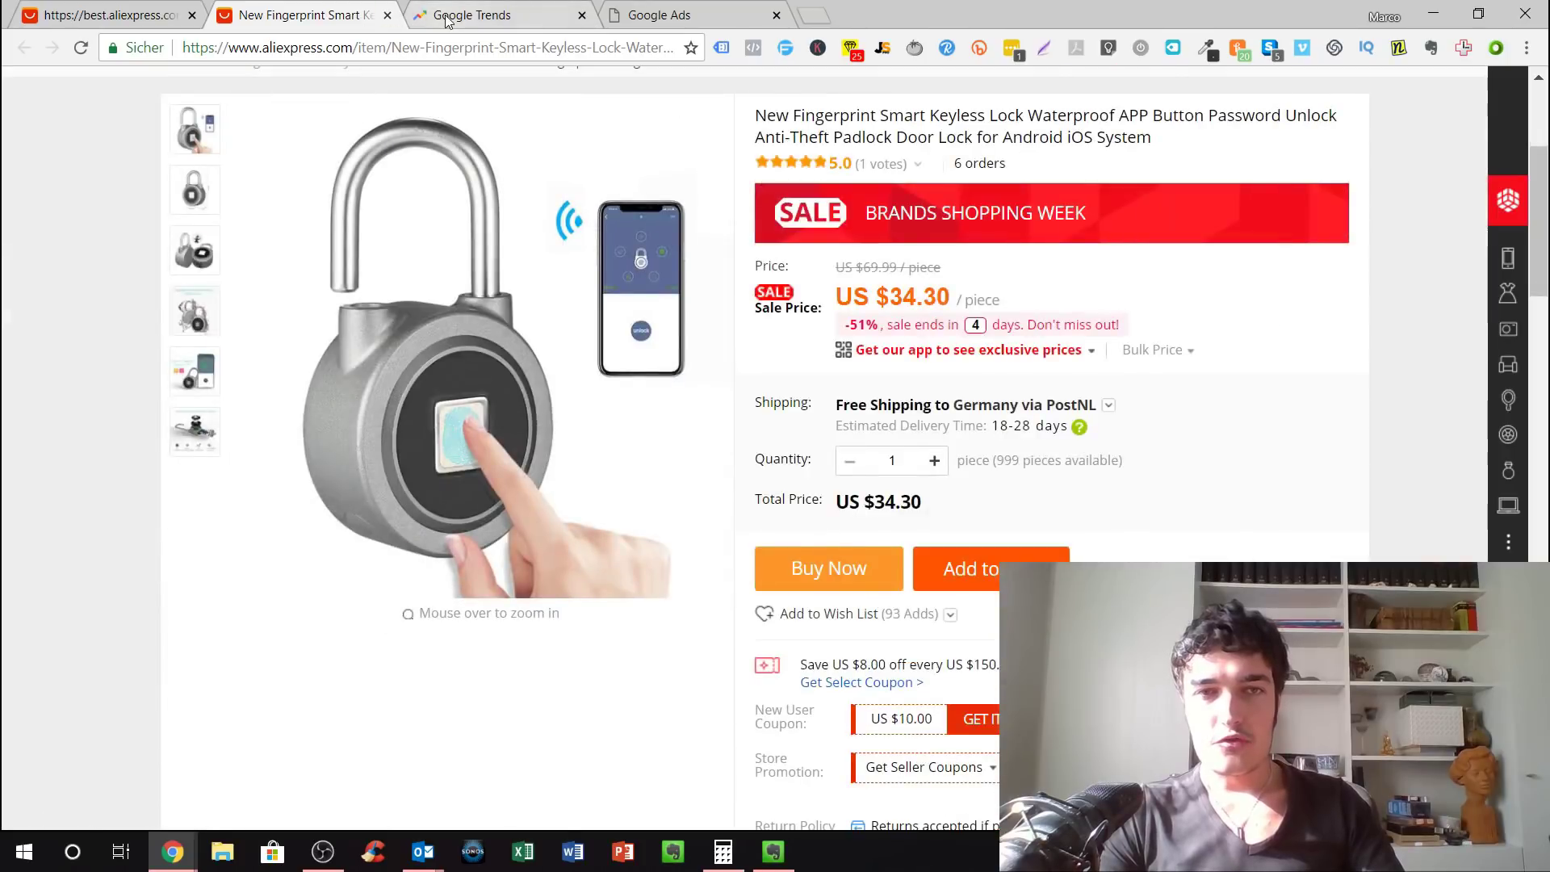
pyautogui.click(452, 17)
pyautogui.click(275, 18)
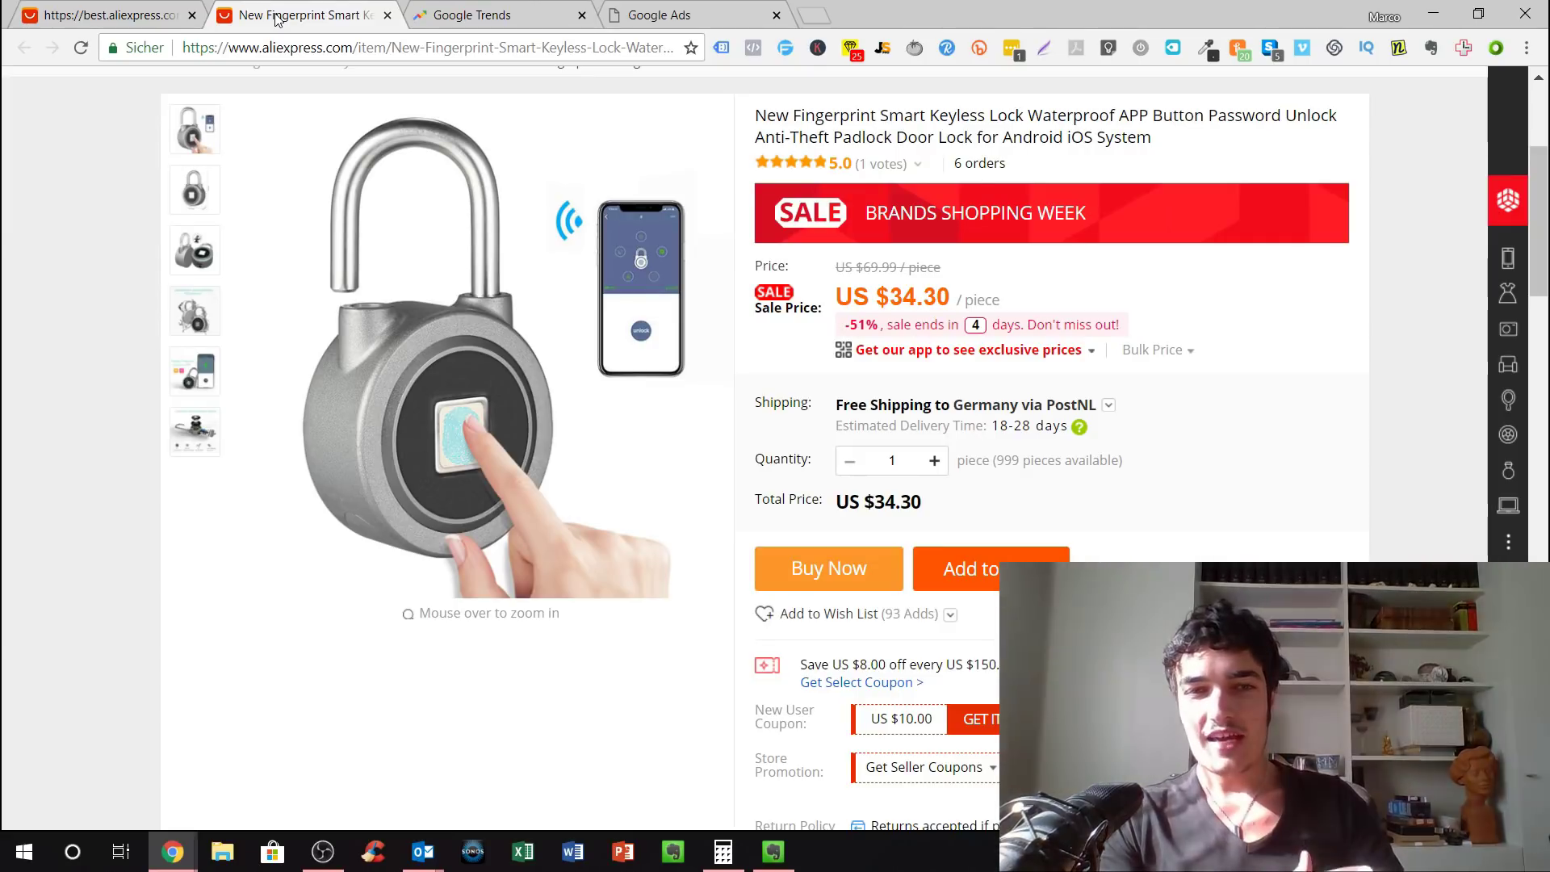
# Step: Browse the Best Match, Flash Deals and Just for You products on the AliExpress home page for another product idea
pyautogui.click(106, 16)
pyautogui.scroll(-6, 898, 416)
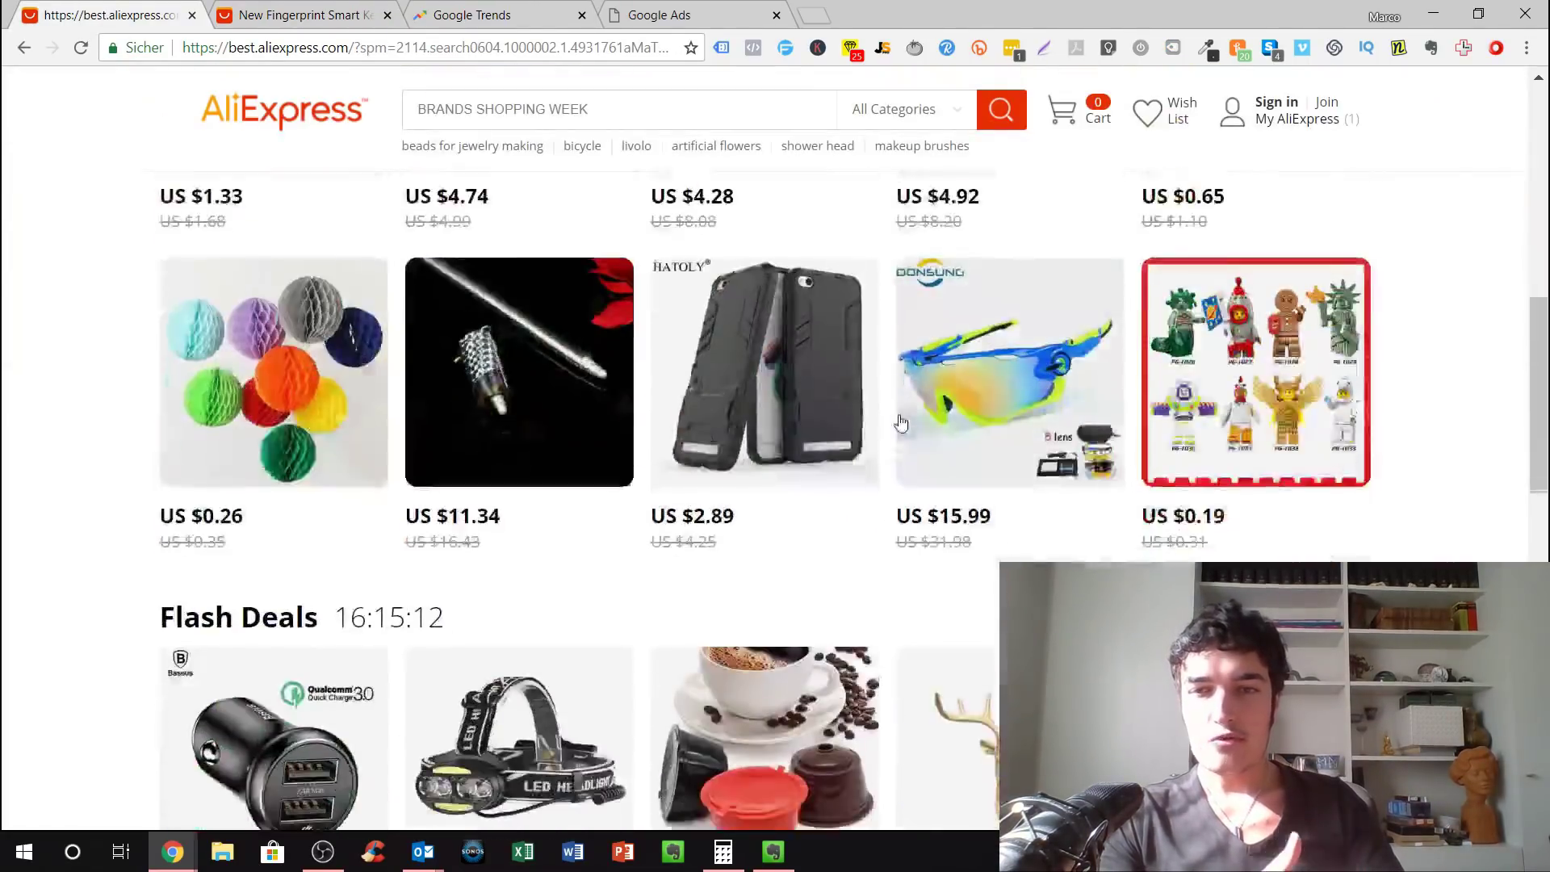
pyautogui.scroll(-2, 901, 420)
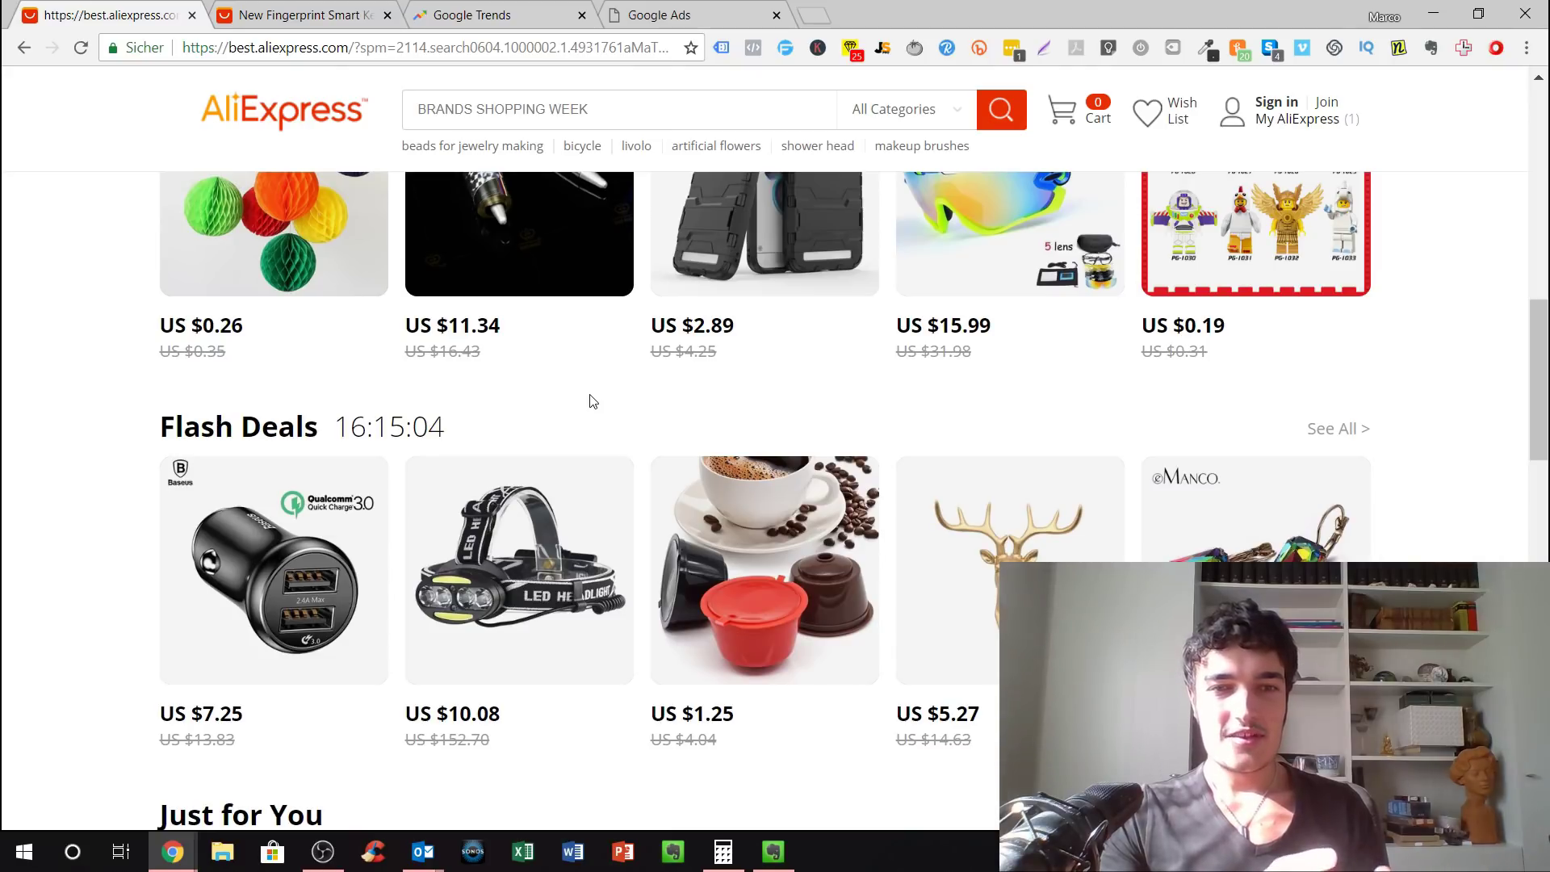
pyautogui.scroll(-4, 715, 400)
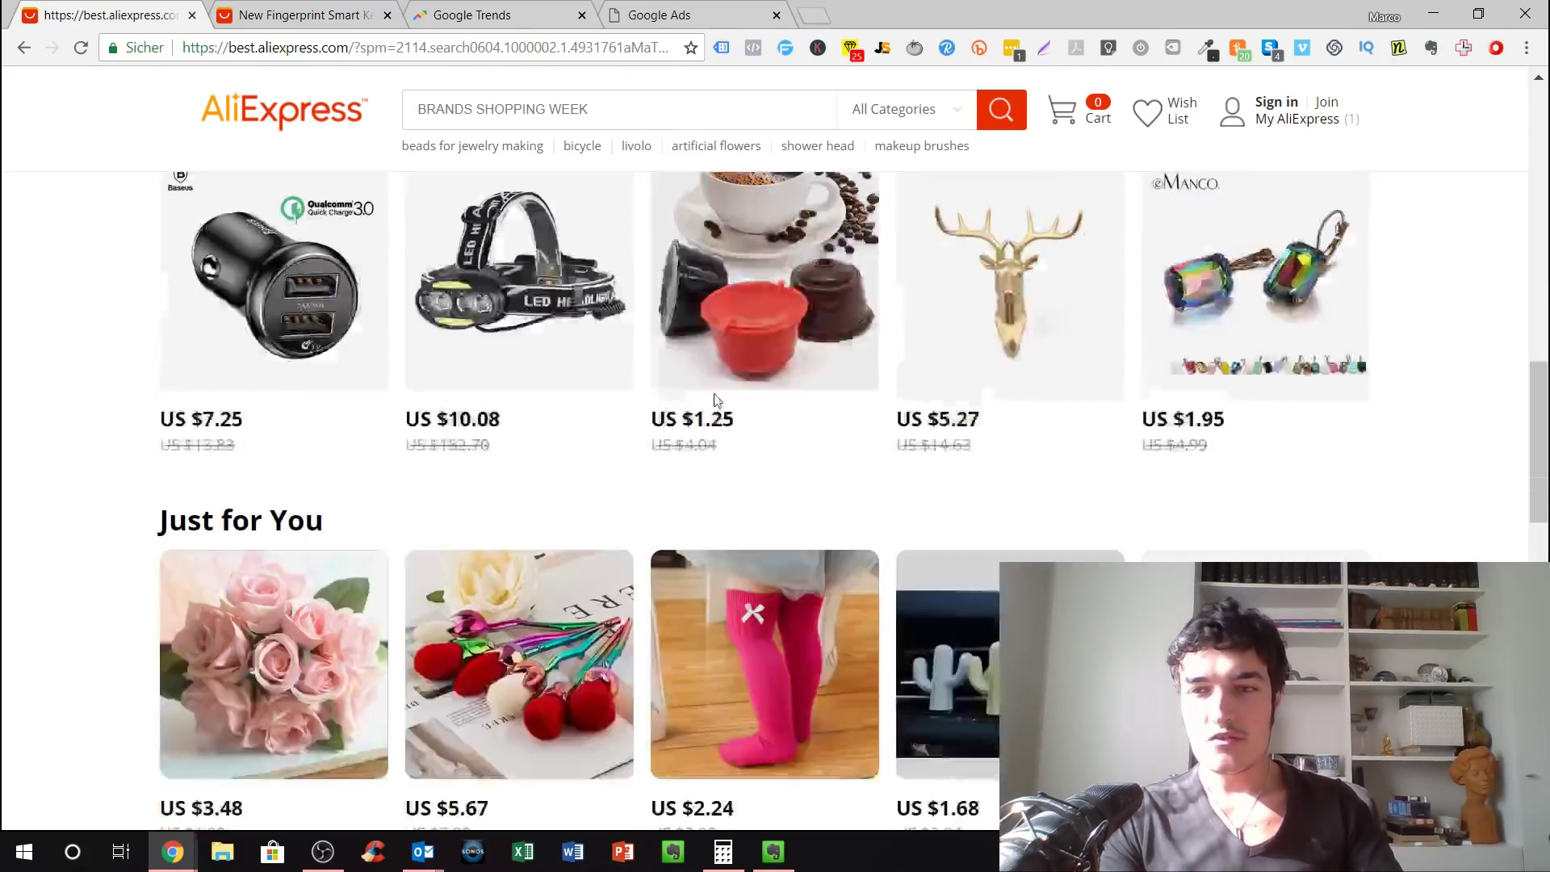
pyautogui.scroll(-10, 715, 400)
pyautogui.scroll(2, 678, 416)
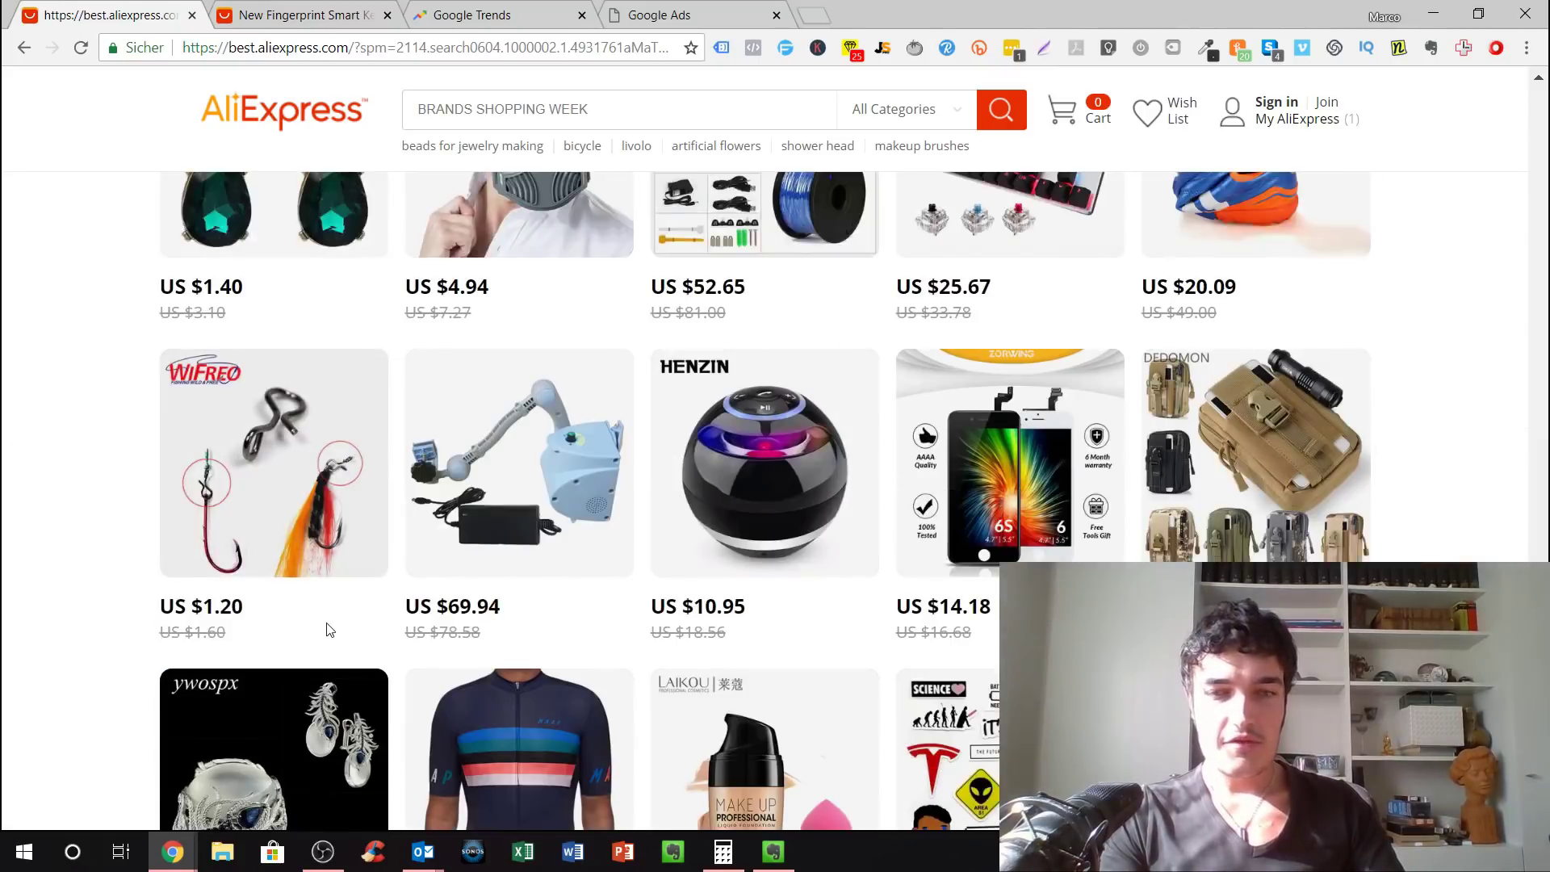
pyautogui.scroll(-5, 326, 630)
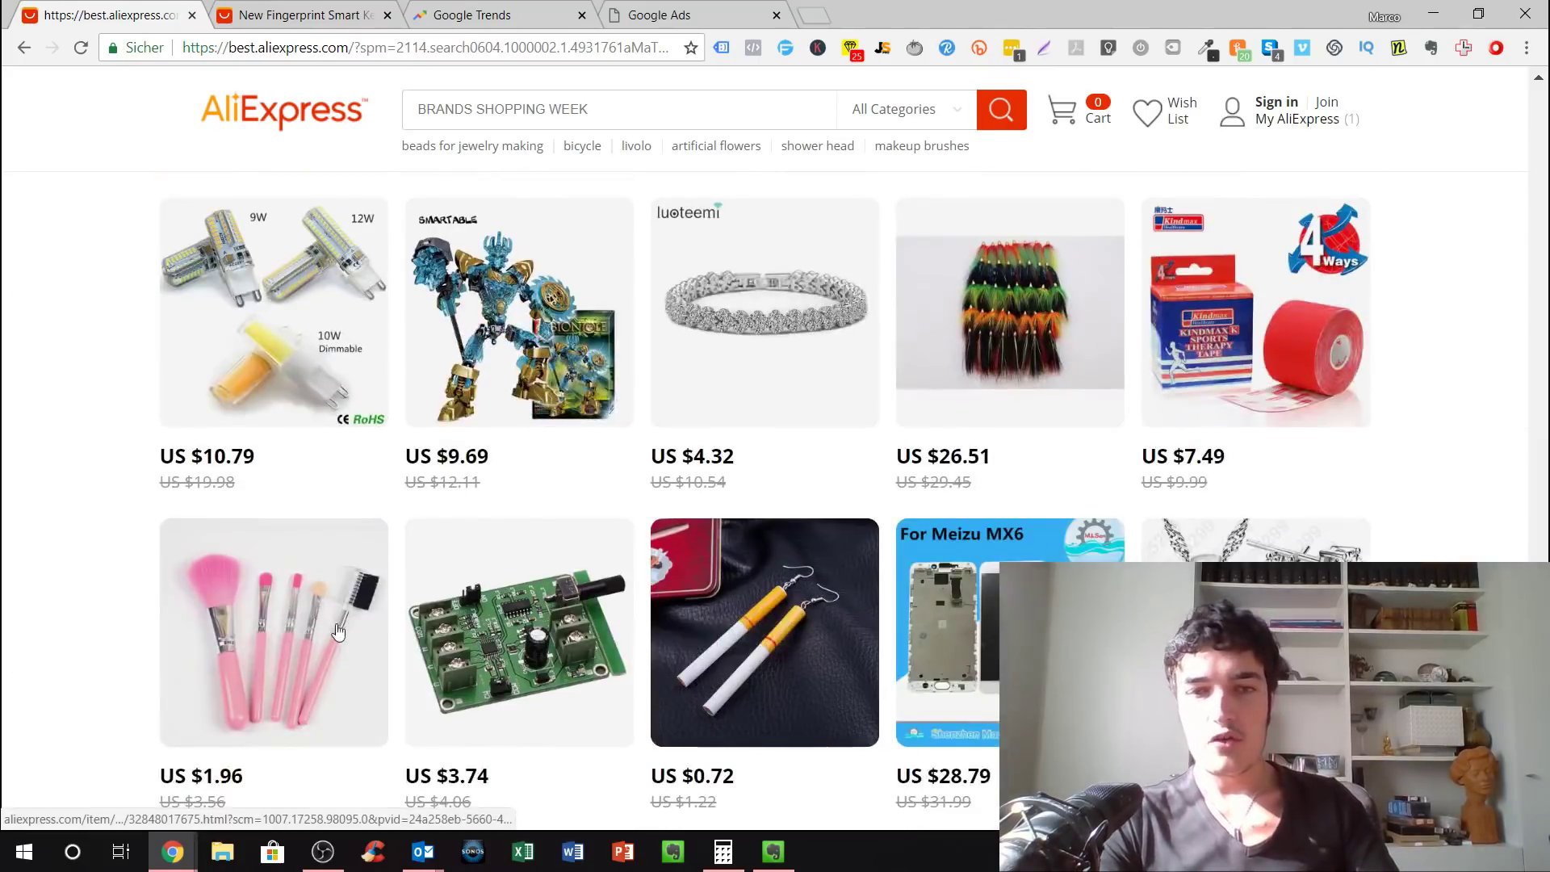
pyautogui.scroll(-4, 337, 631)
pyautogui.scroll(5, 650, 506)
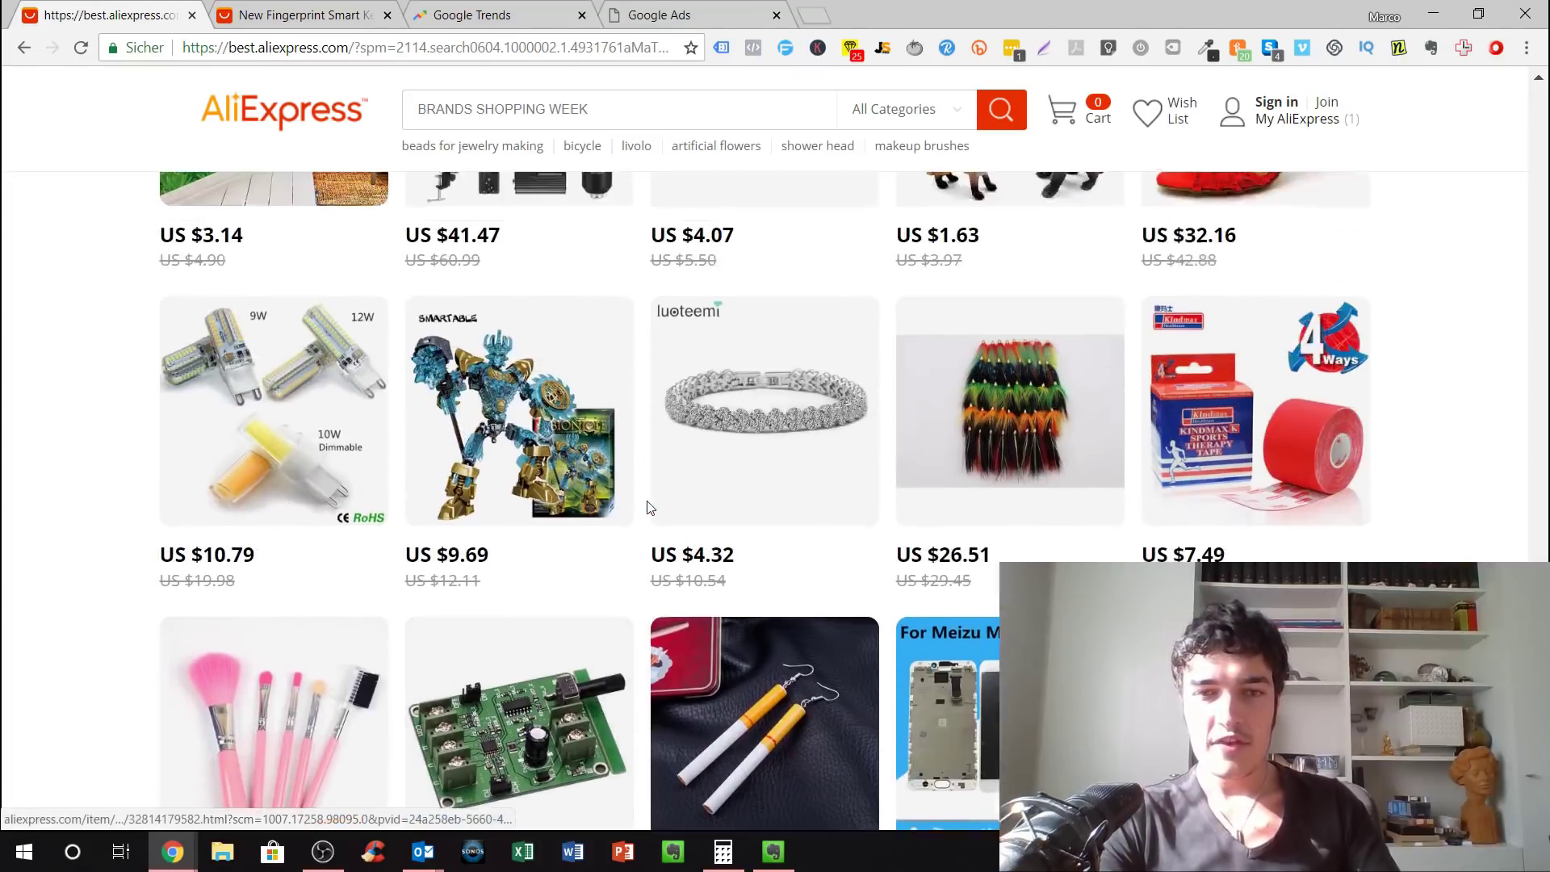
pyautogui.scroll(6, 649, 507)
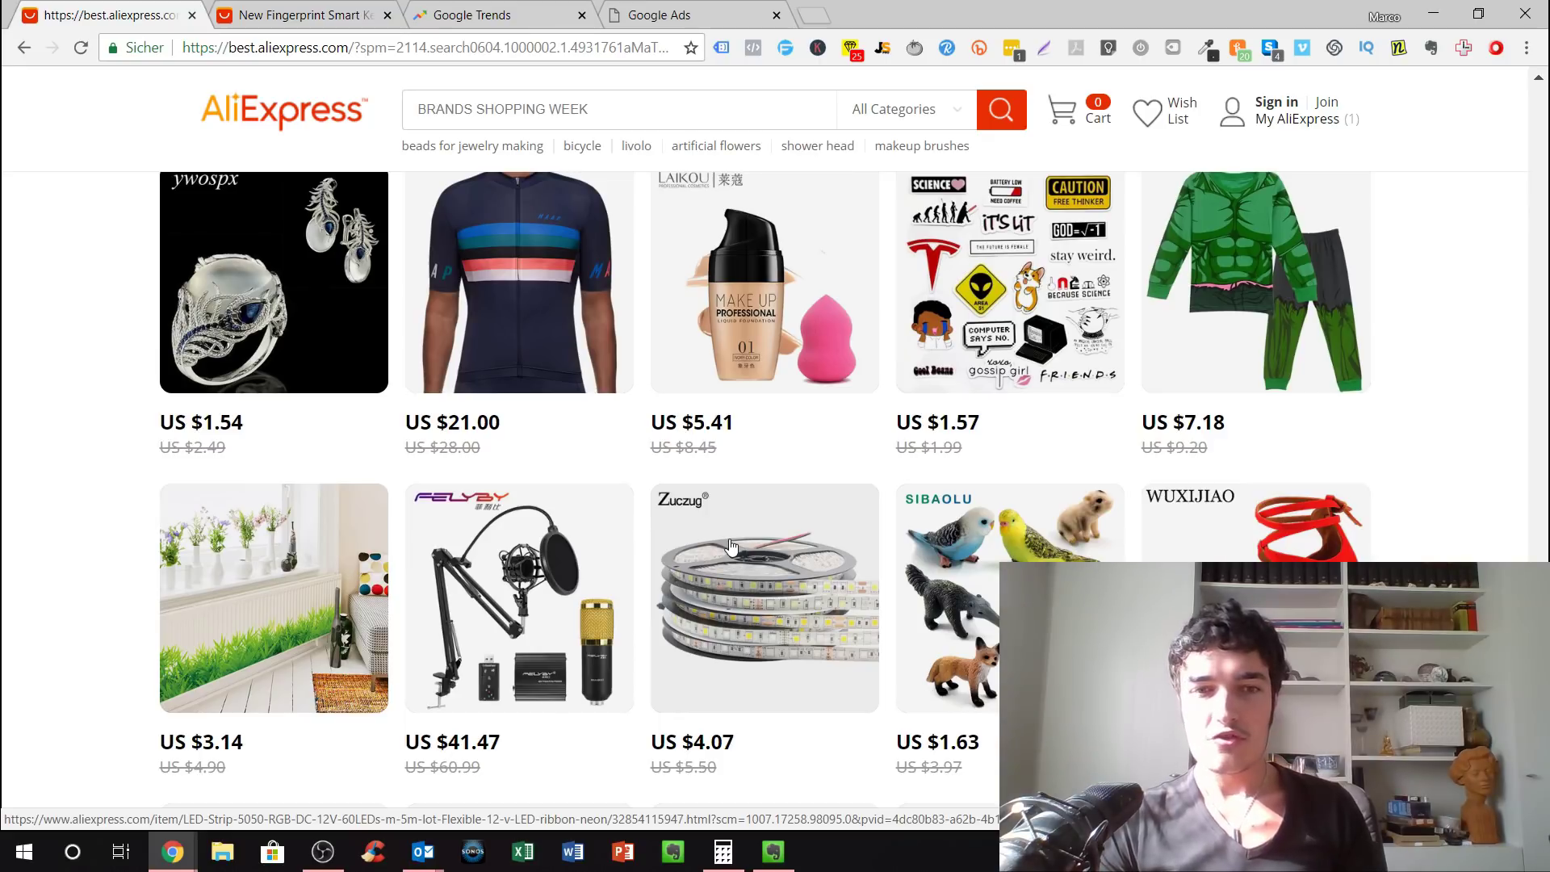
# Step: Look through more Just for You products on the AliExpress home page and return to the fingerprint padlock listing
pyautogui.scroll(9, 730, 546)
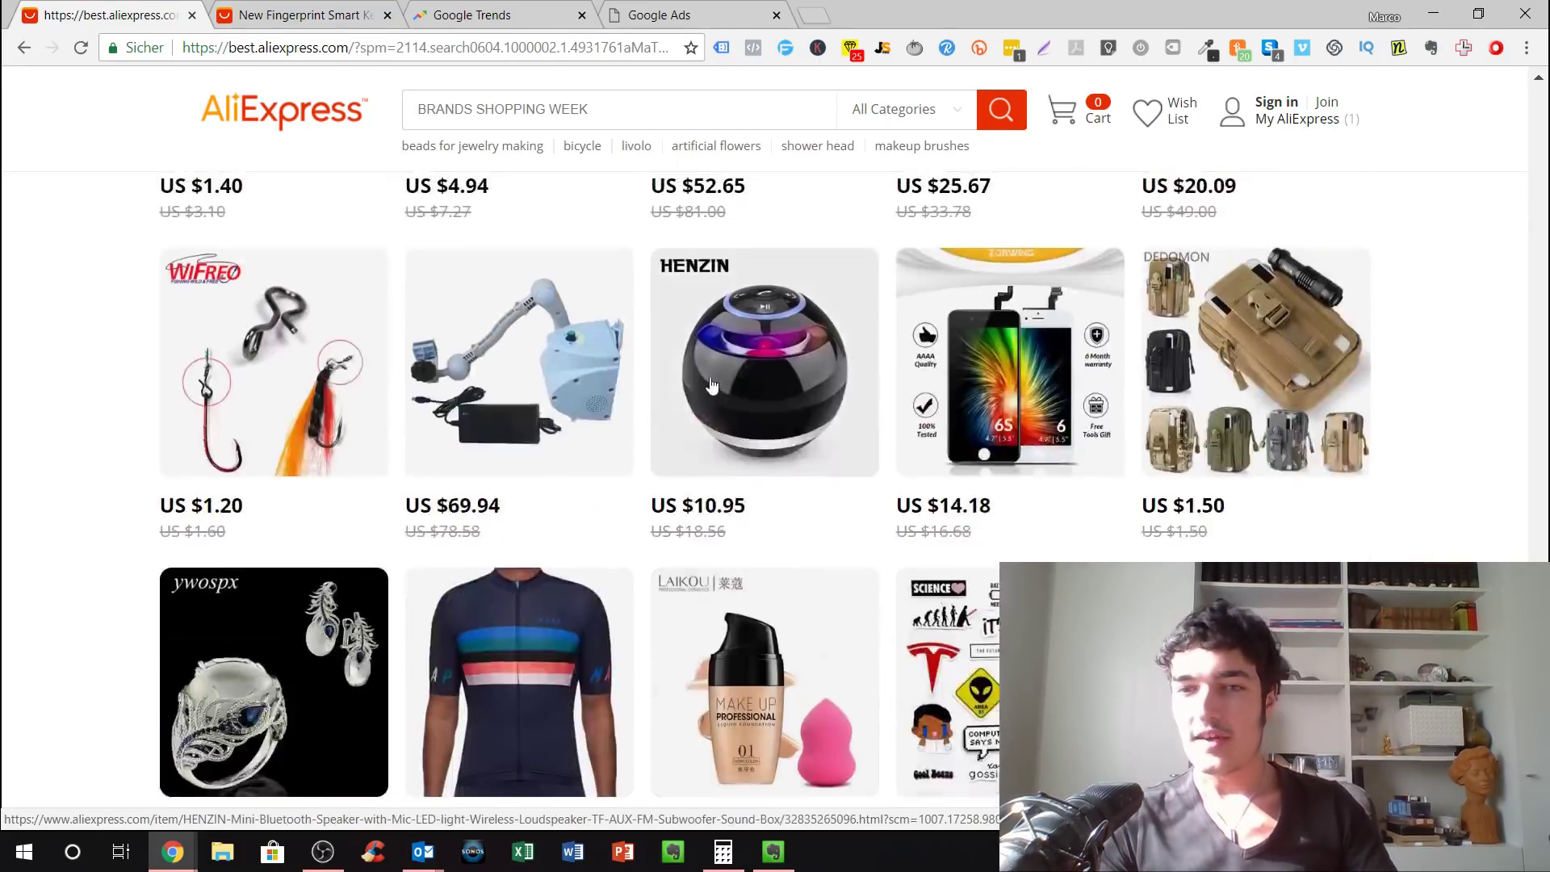
pyautogui.scroll(-12, 1232, 446)
pyautogui.scroll(-3, 1232, 446)
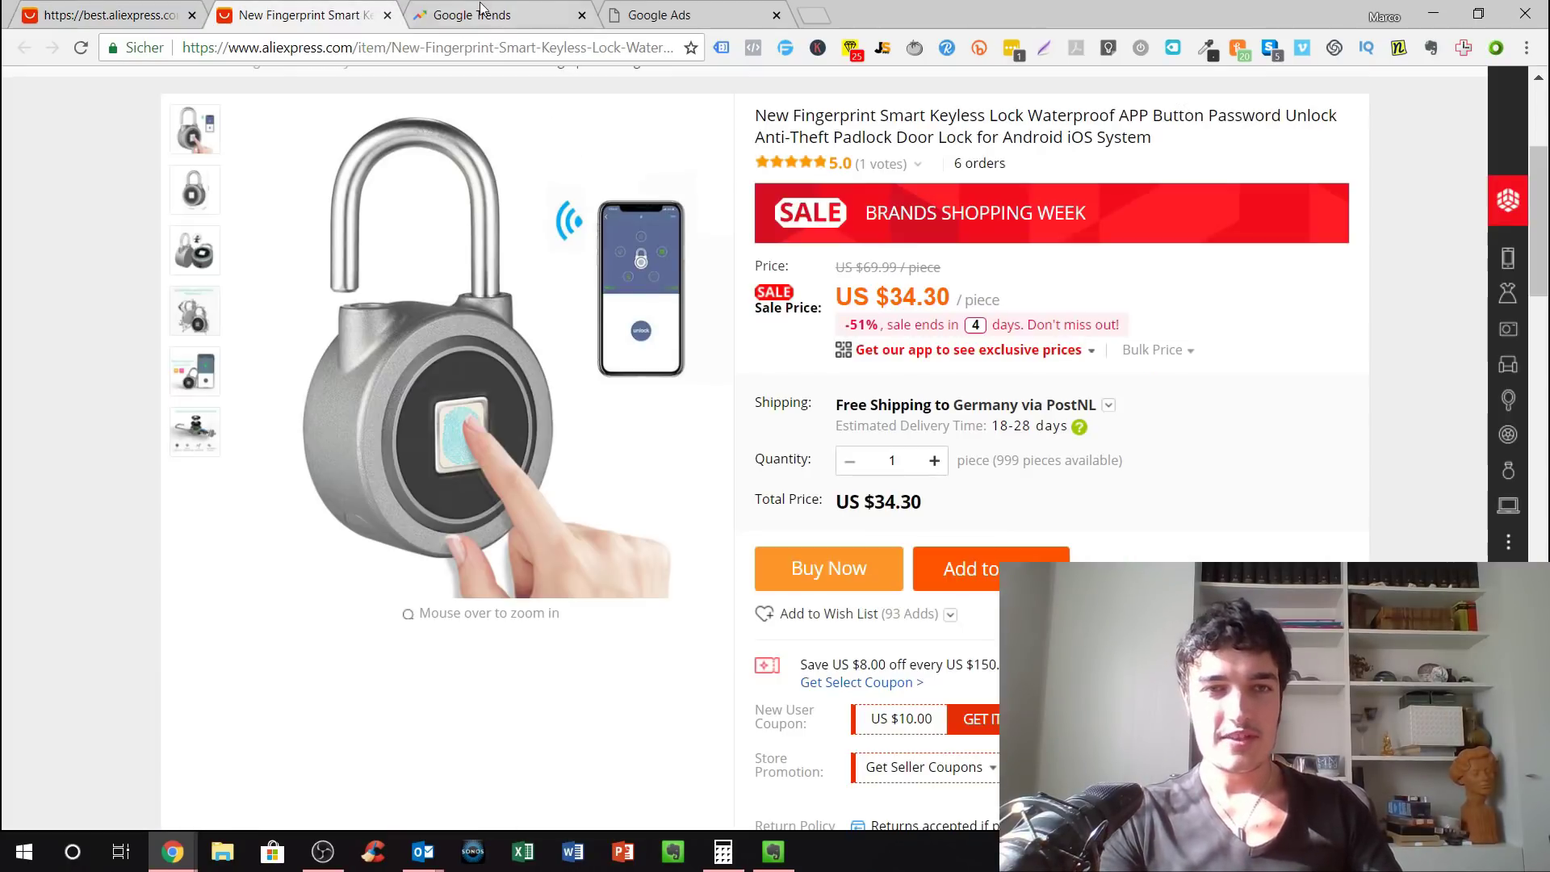
pyautogui.click(295, 13)
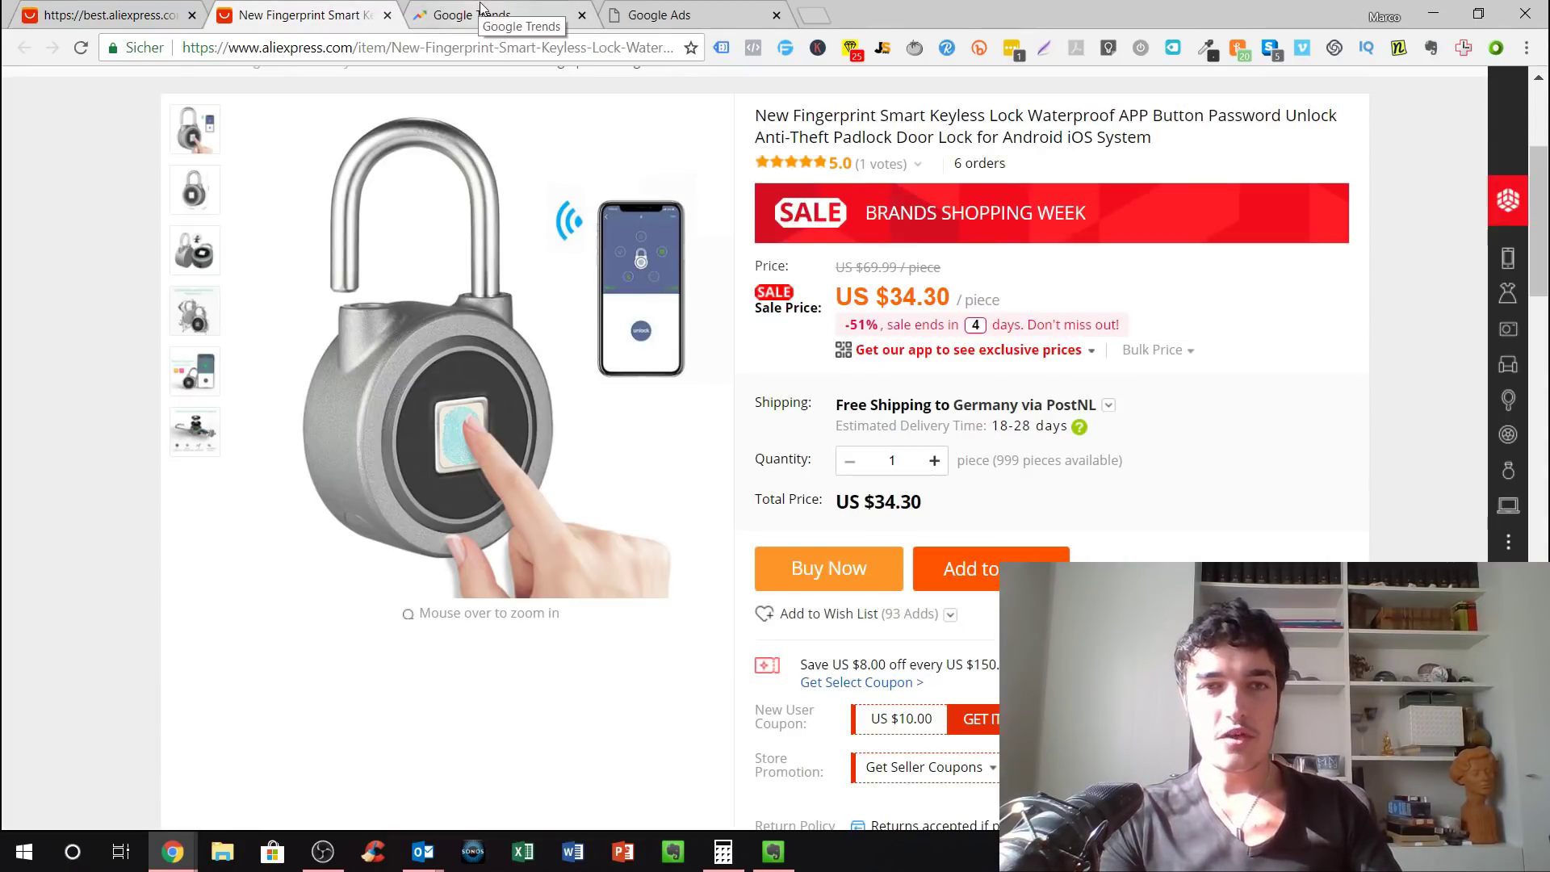
pyautogui.click(484, 10)
pyautogui.click(299, 15)
pyautogui.scroll(3, 795, 364)
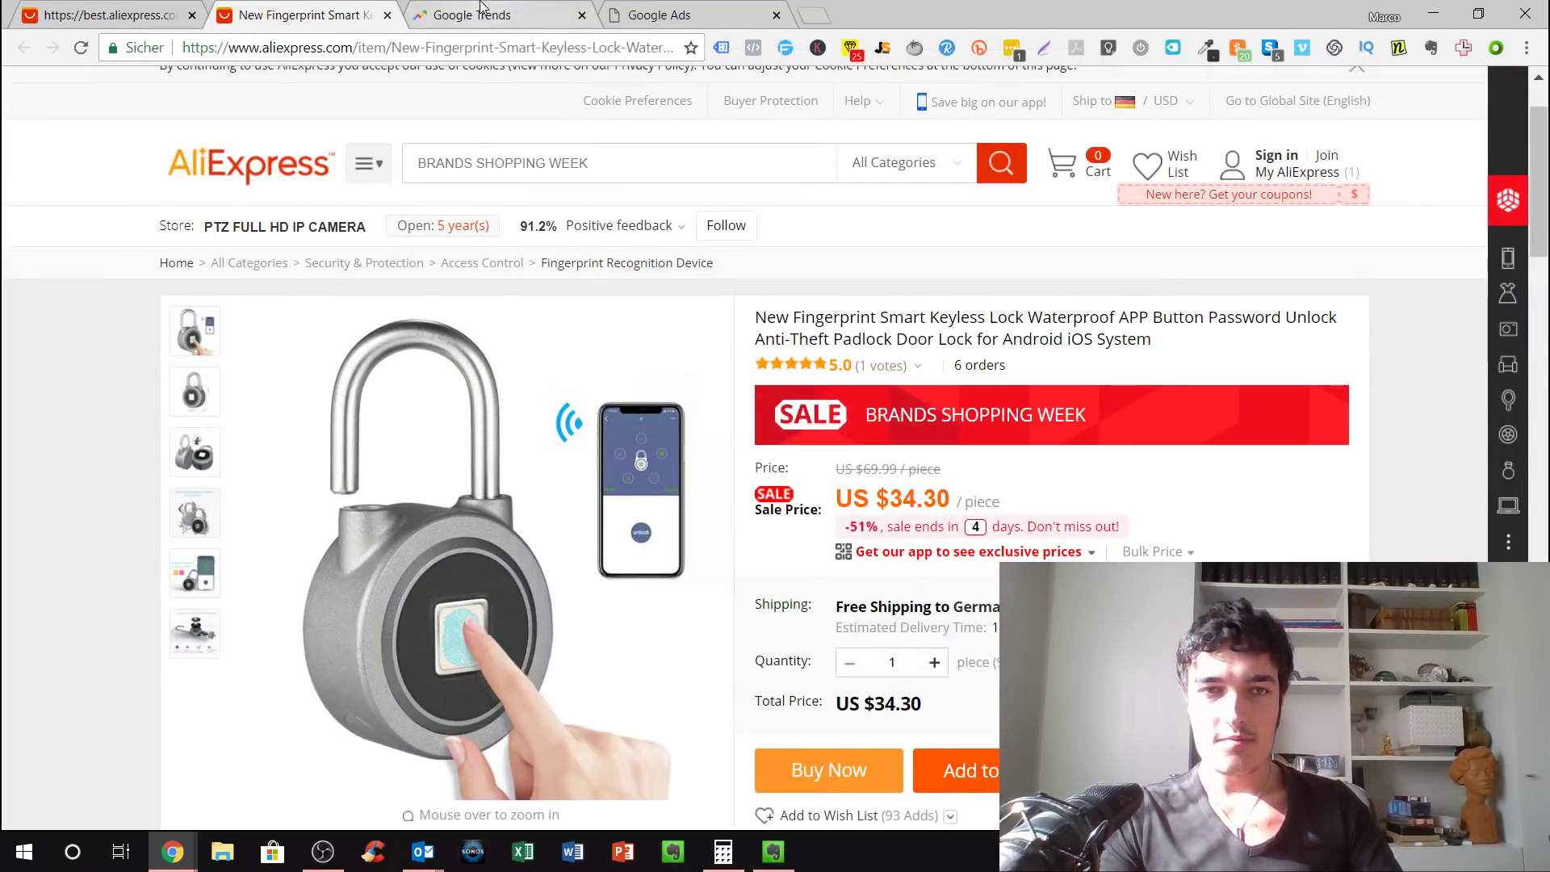
# Step: Search Google Trends for "fingerprint smart door lock" in the United States
pyautogui.hotkey('ctrl', 'Tab')
pyautogui.click(525, 366)
pyautogui.write('fingerprint s')
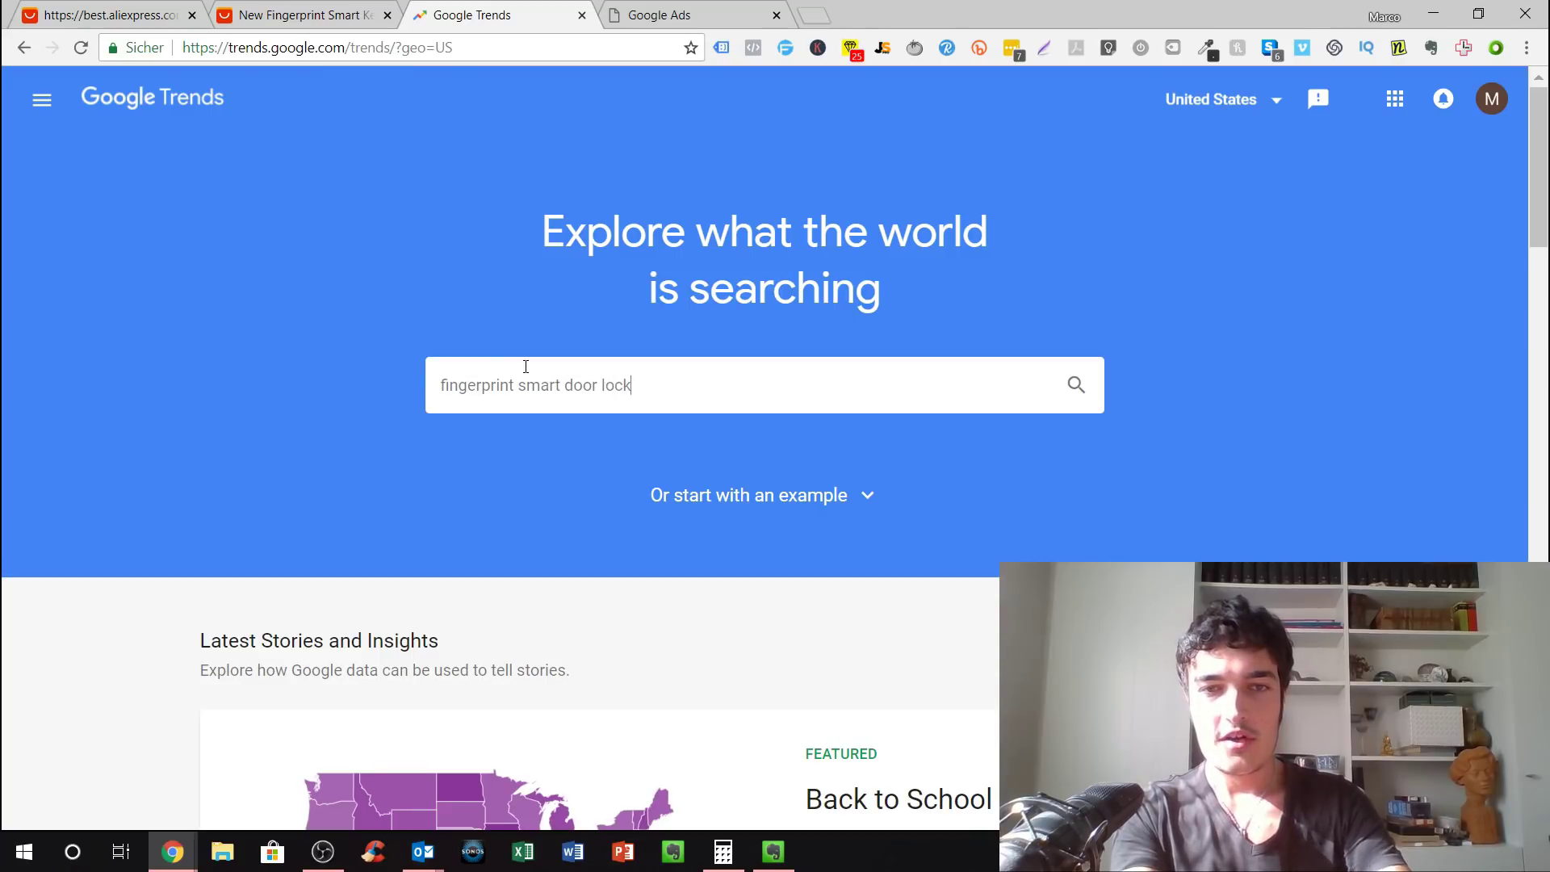
pyautogui.write('mart door lock')
pyautogui.press('Return')
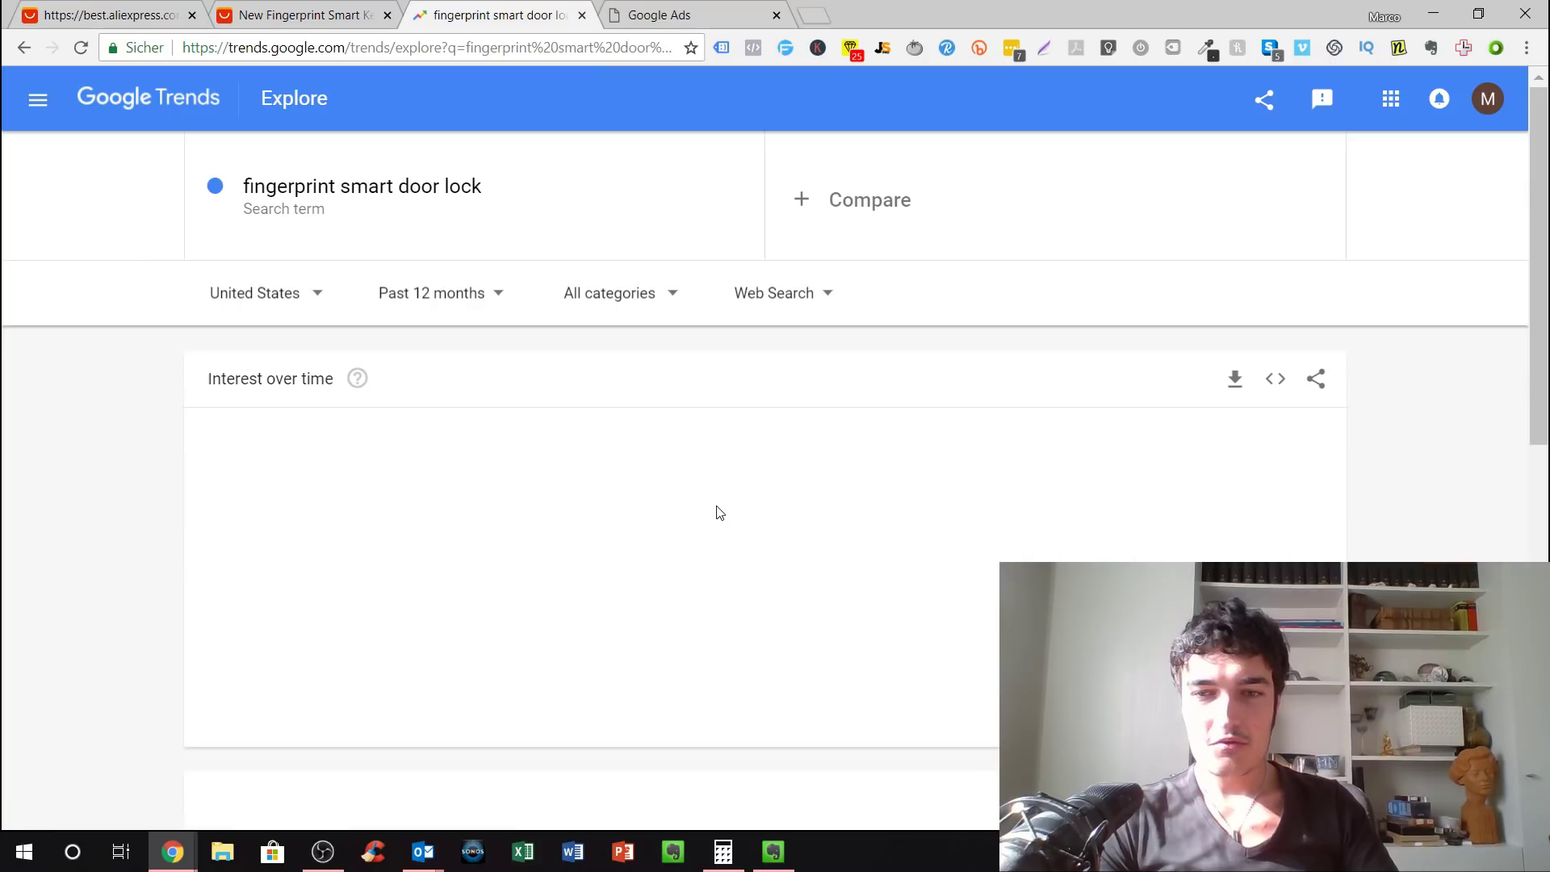
# Step: Inspect the peak in the interest over time chart and set the time range to Past 5 years
pyautogui.moveTo(1082, 518)
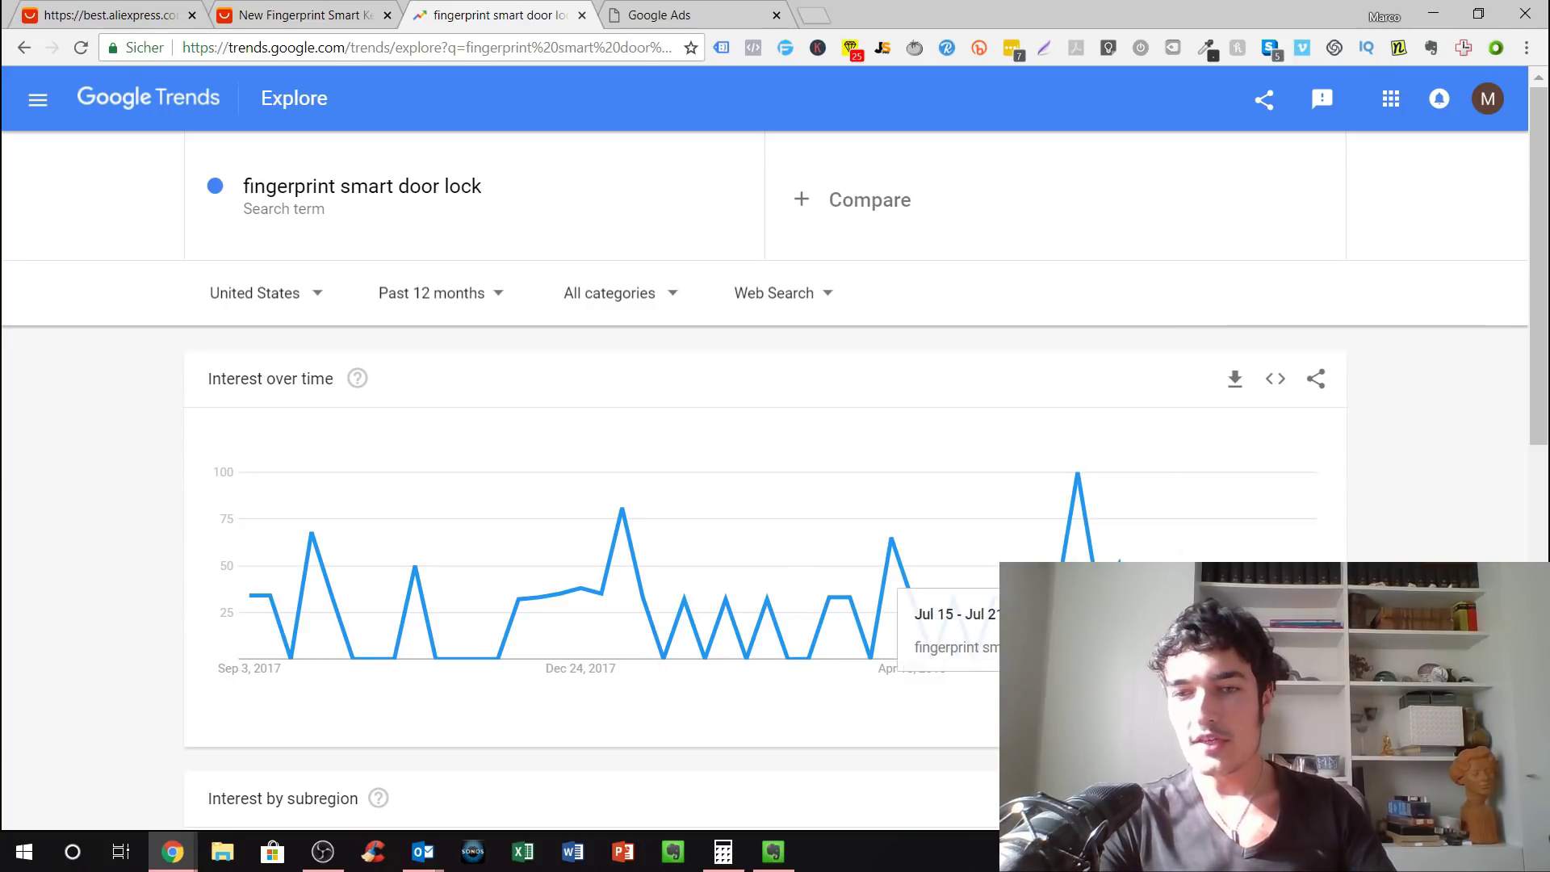
pyautogui.click(461, 307)
pyautogui.click(412, 636)
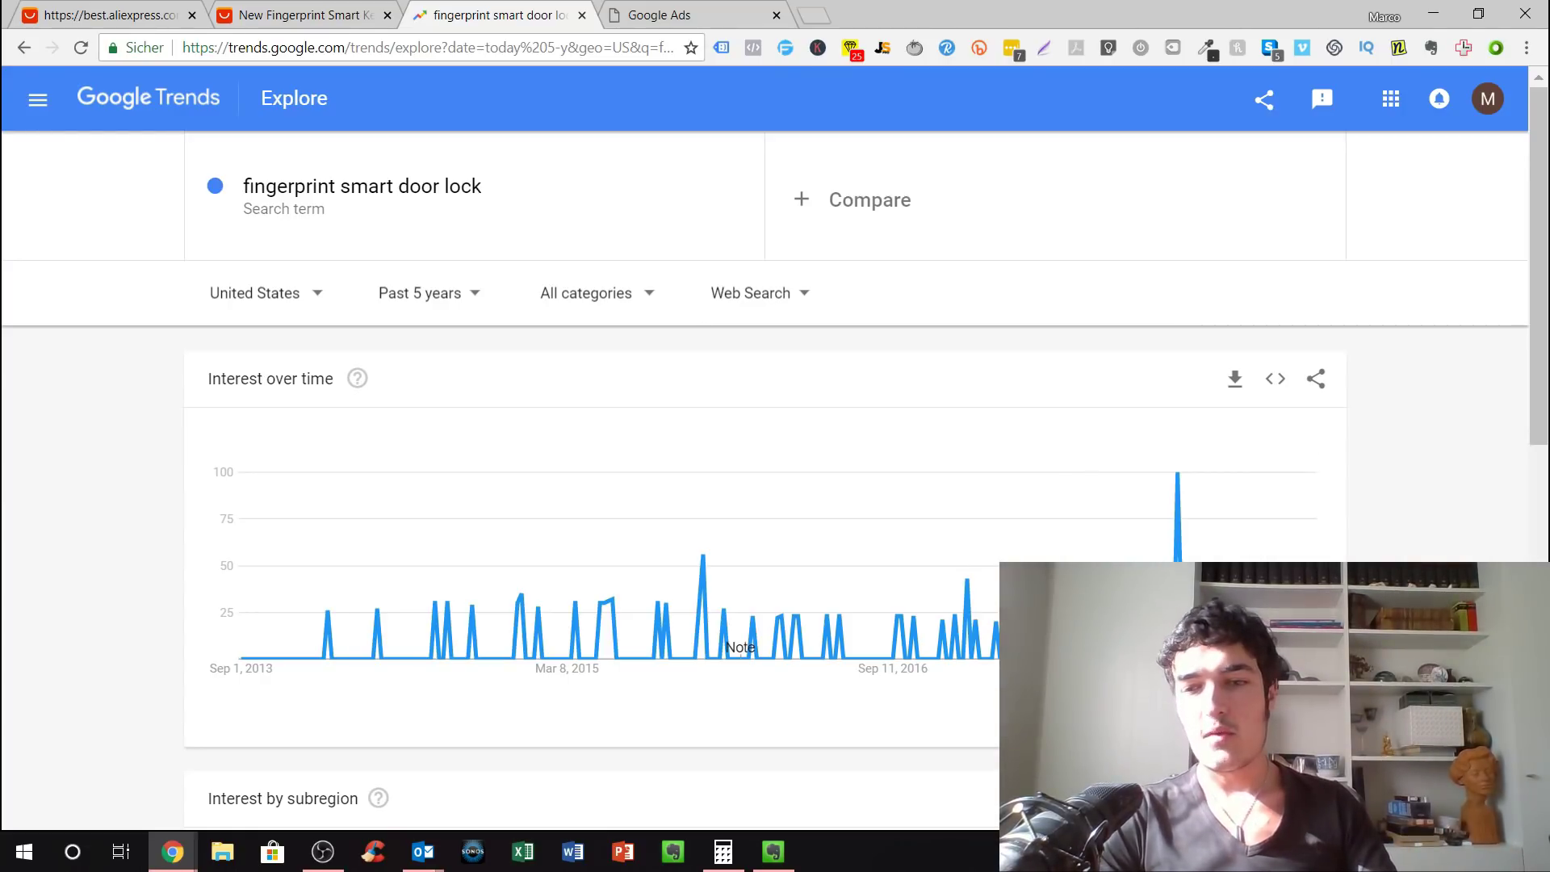
# Step: Examine the interest by subregion and the first two pages of rising related topics for the search term
pyautogui.scroll(-5, 592, 662)
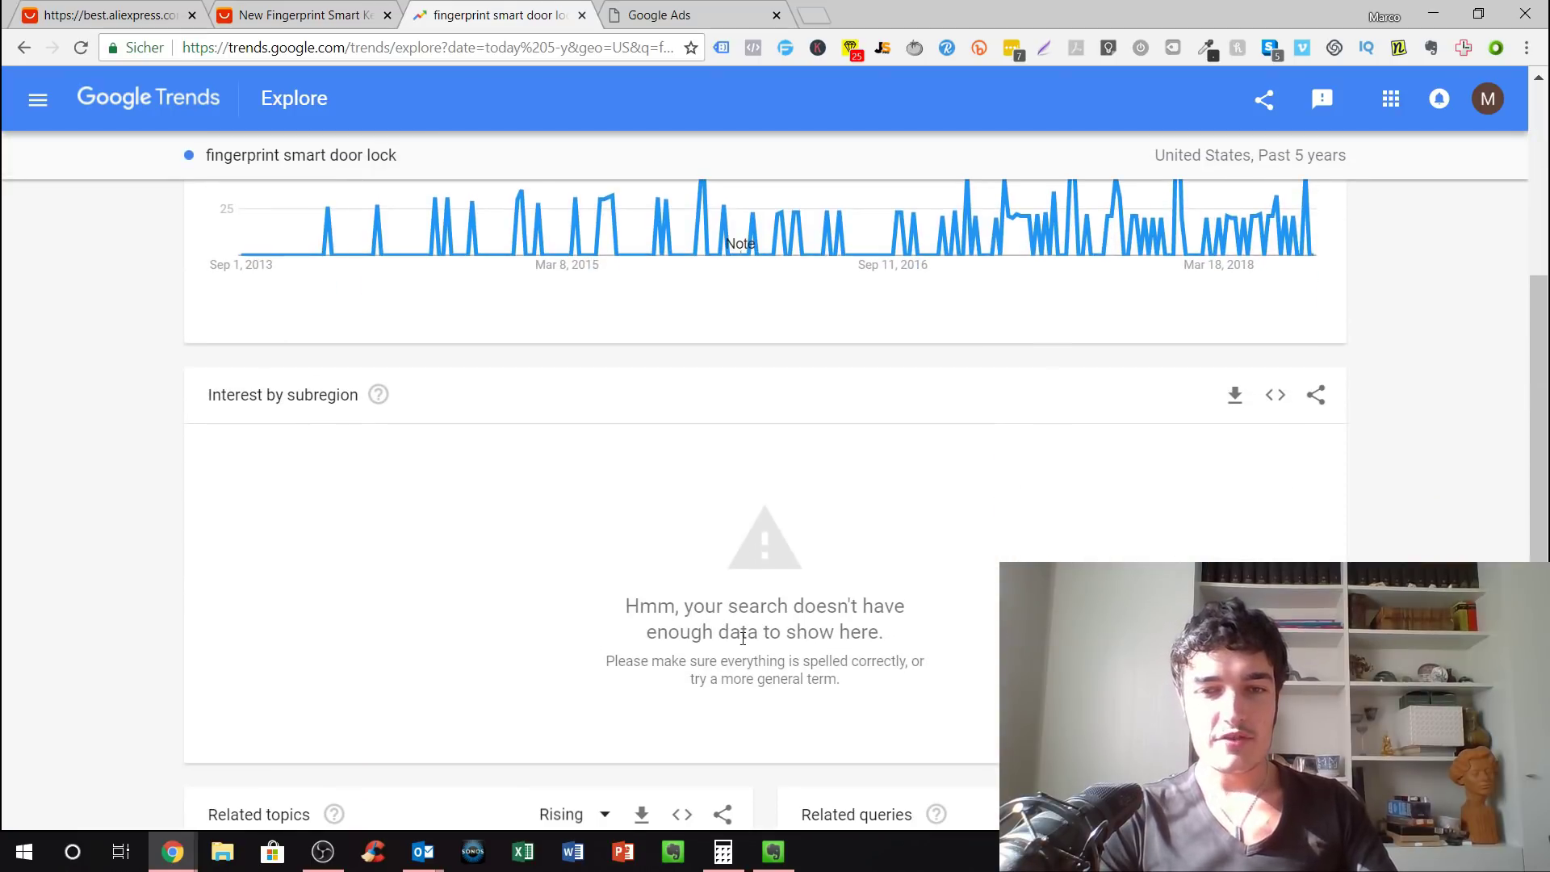
pyautogui.scroll(-1, 743, 638)
pyautogui.scroll(-1, 534, 523)
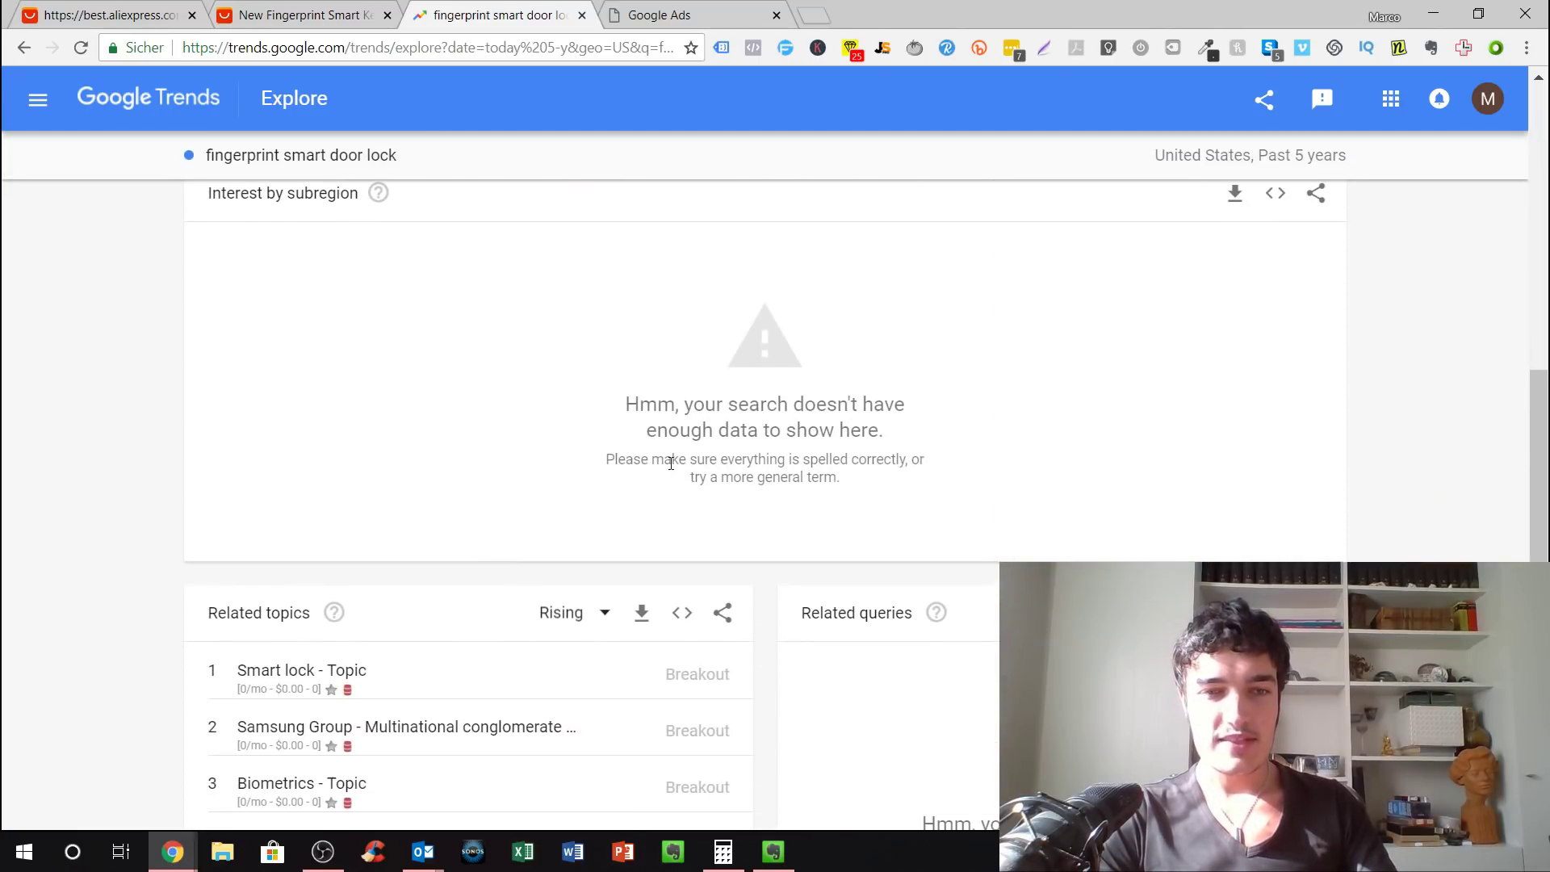
pyautogui.scroll(-2, 671, 463)
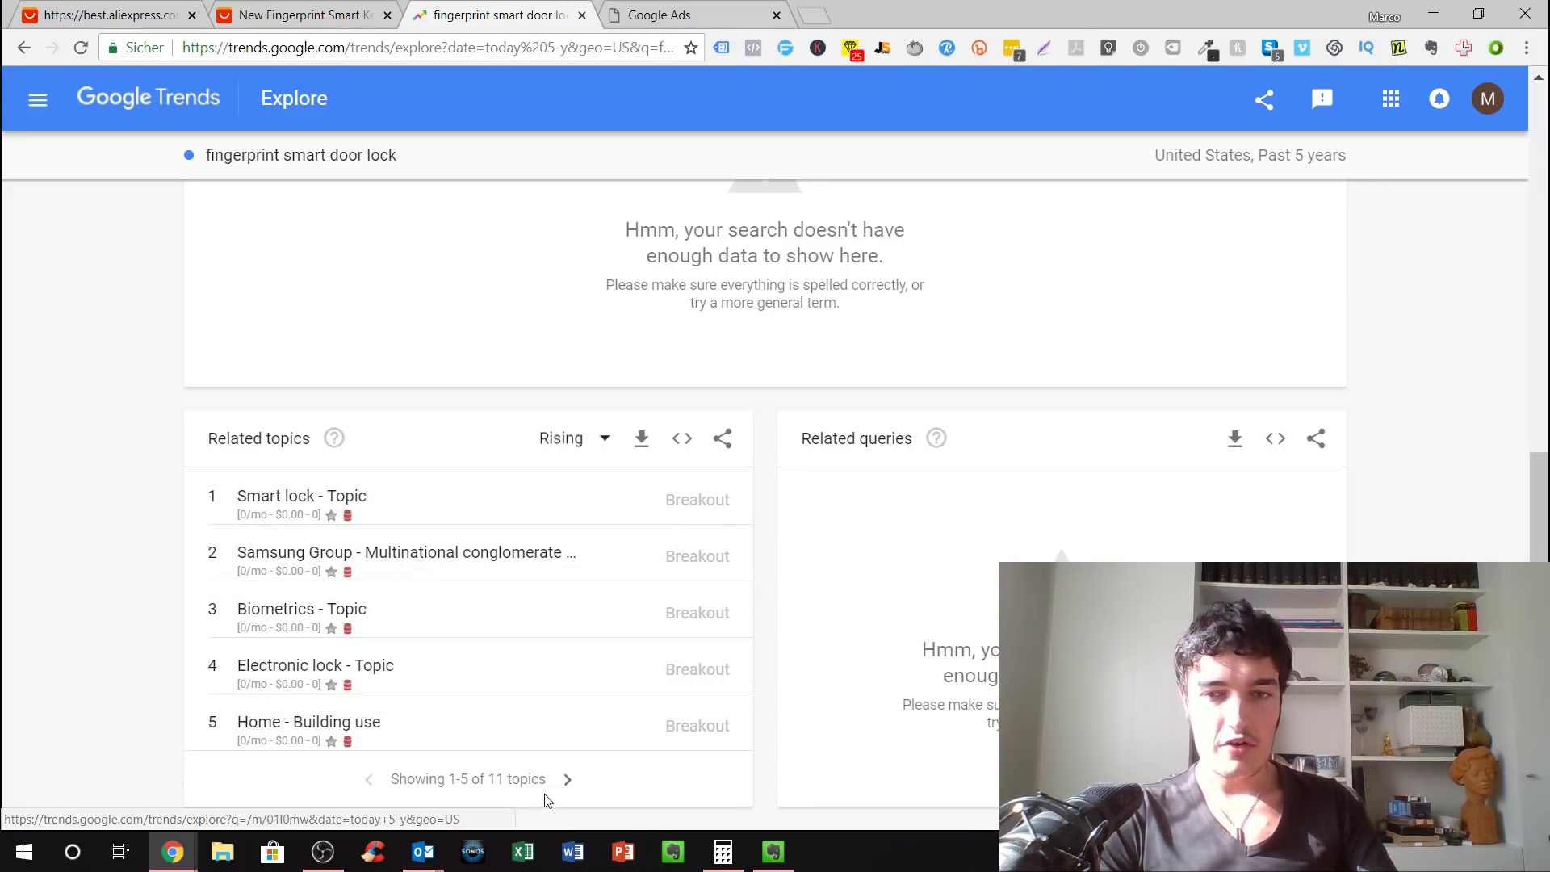
pyautogui.click(568, 780)
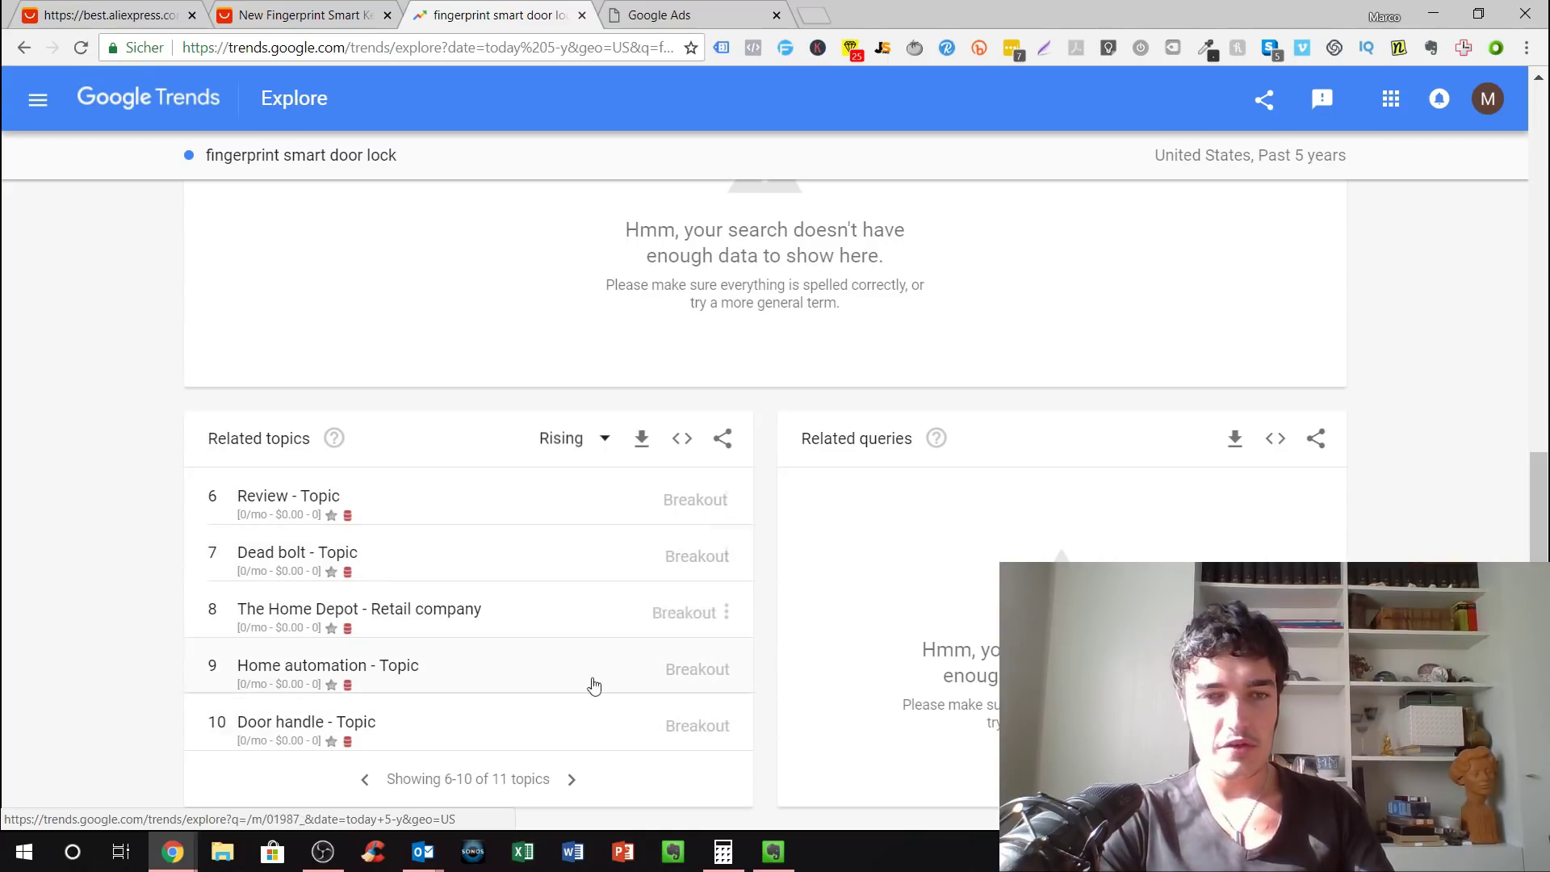
pyautogui.click(365, 780)
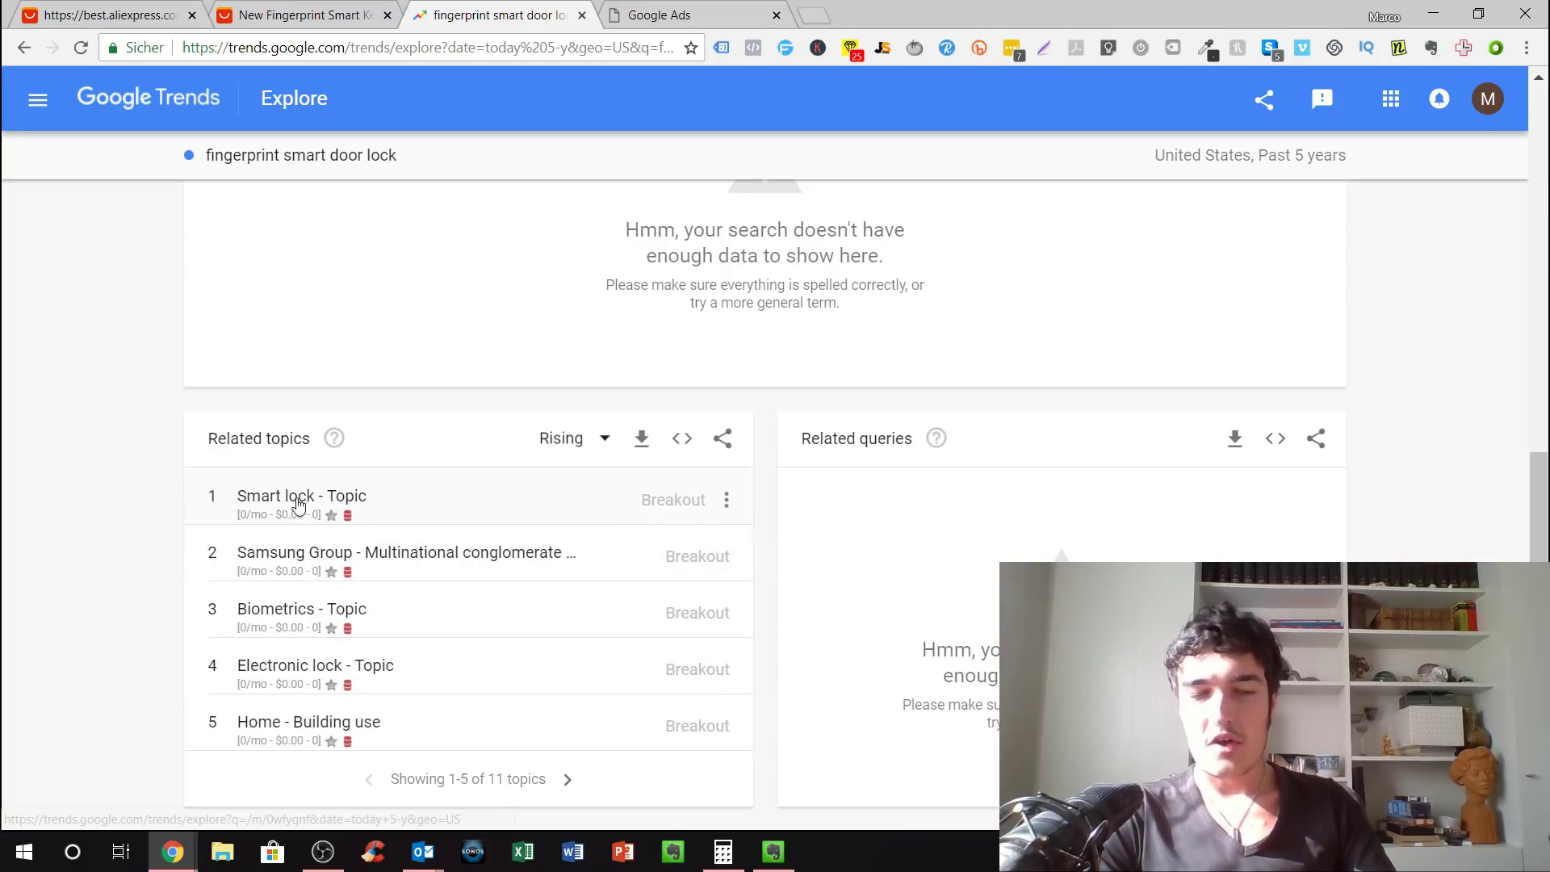
pyautogui.scroll(9, 529, 550)
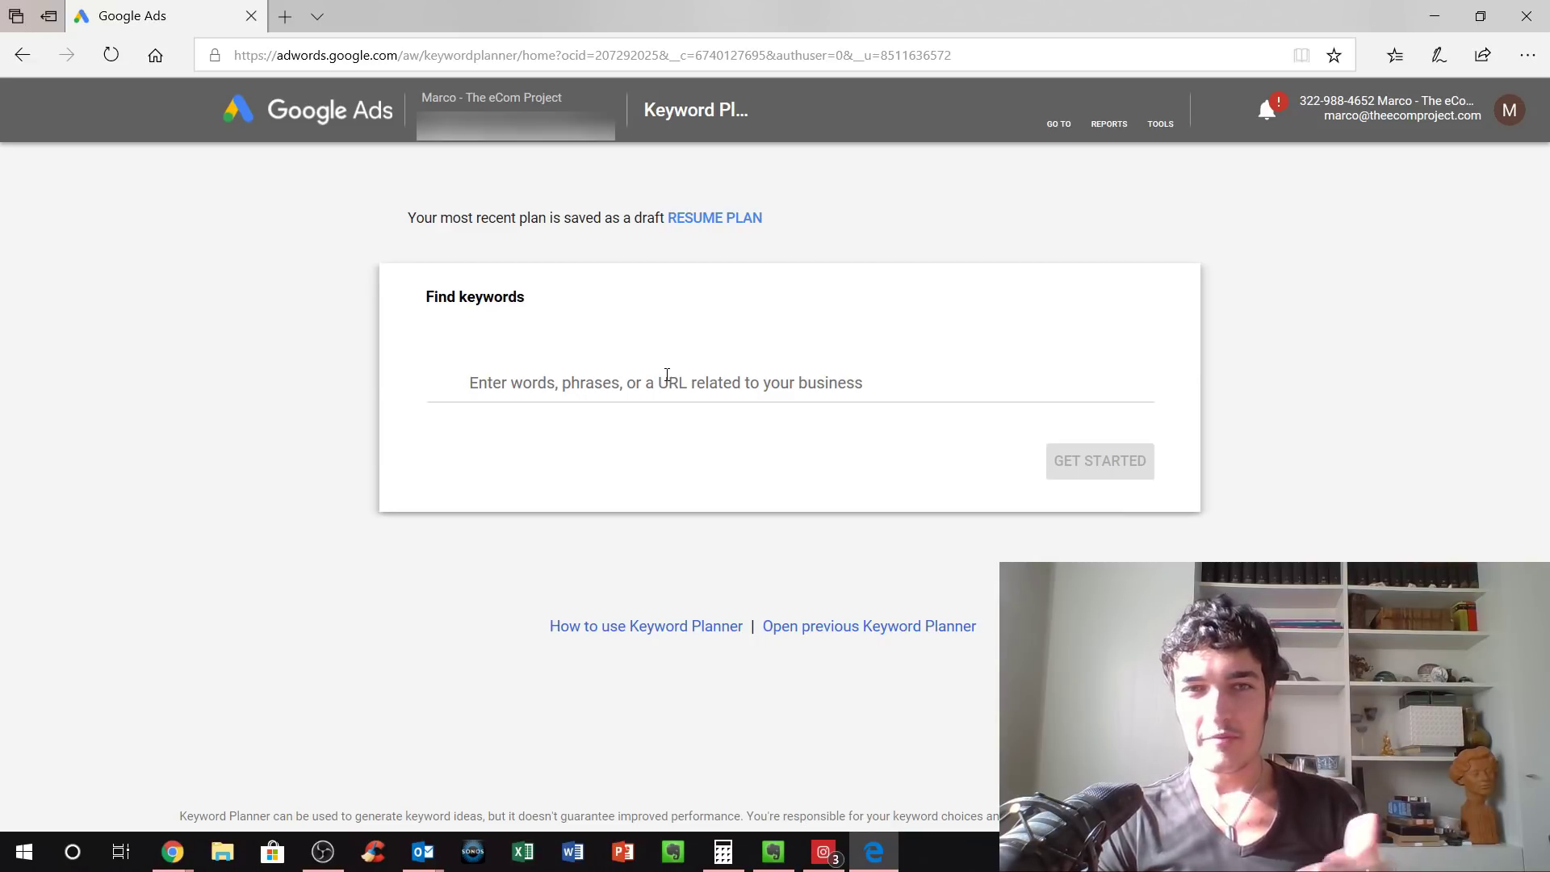
# Step: In the Google Ads Keyword Planner, generate keyword ideas for "fingerprint smart door lock"
pyautogui.click(666, 375)
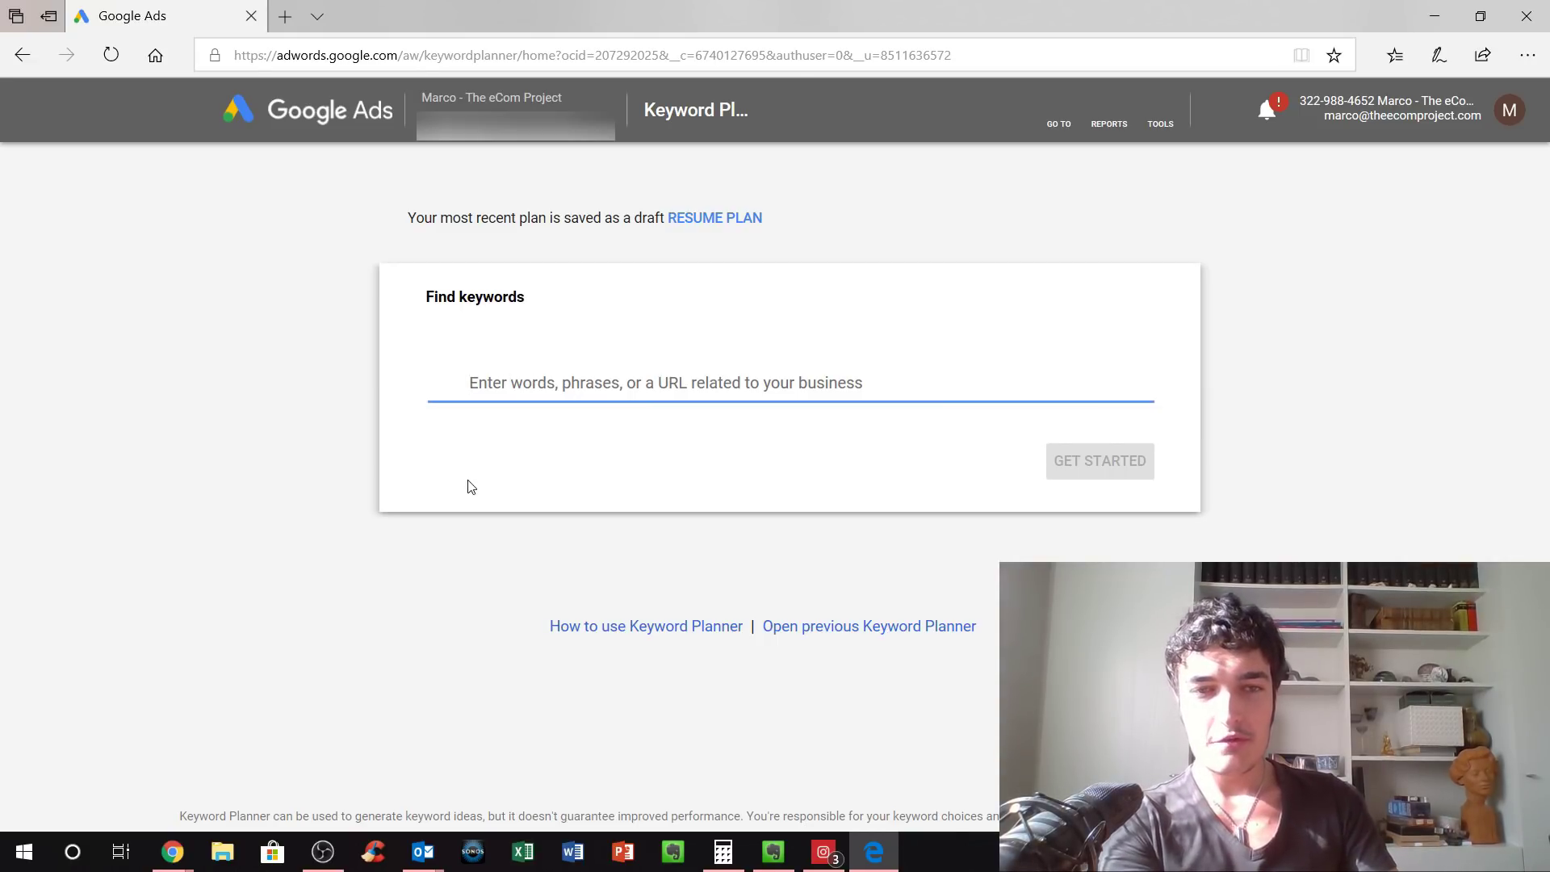
pyautogui.write('fingerprint smart door lock')
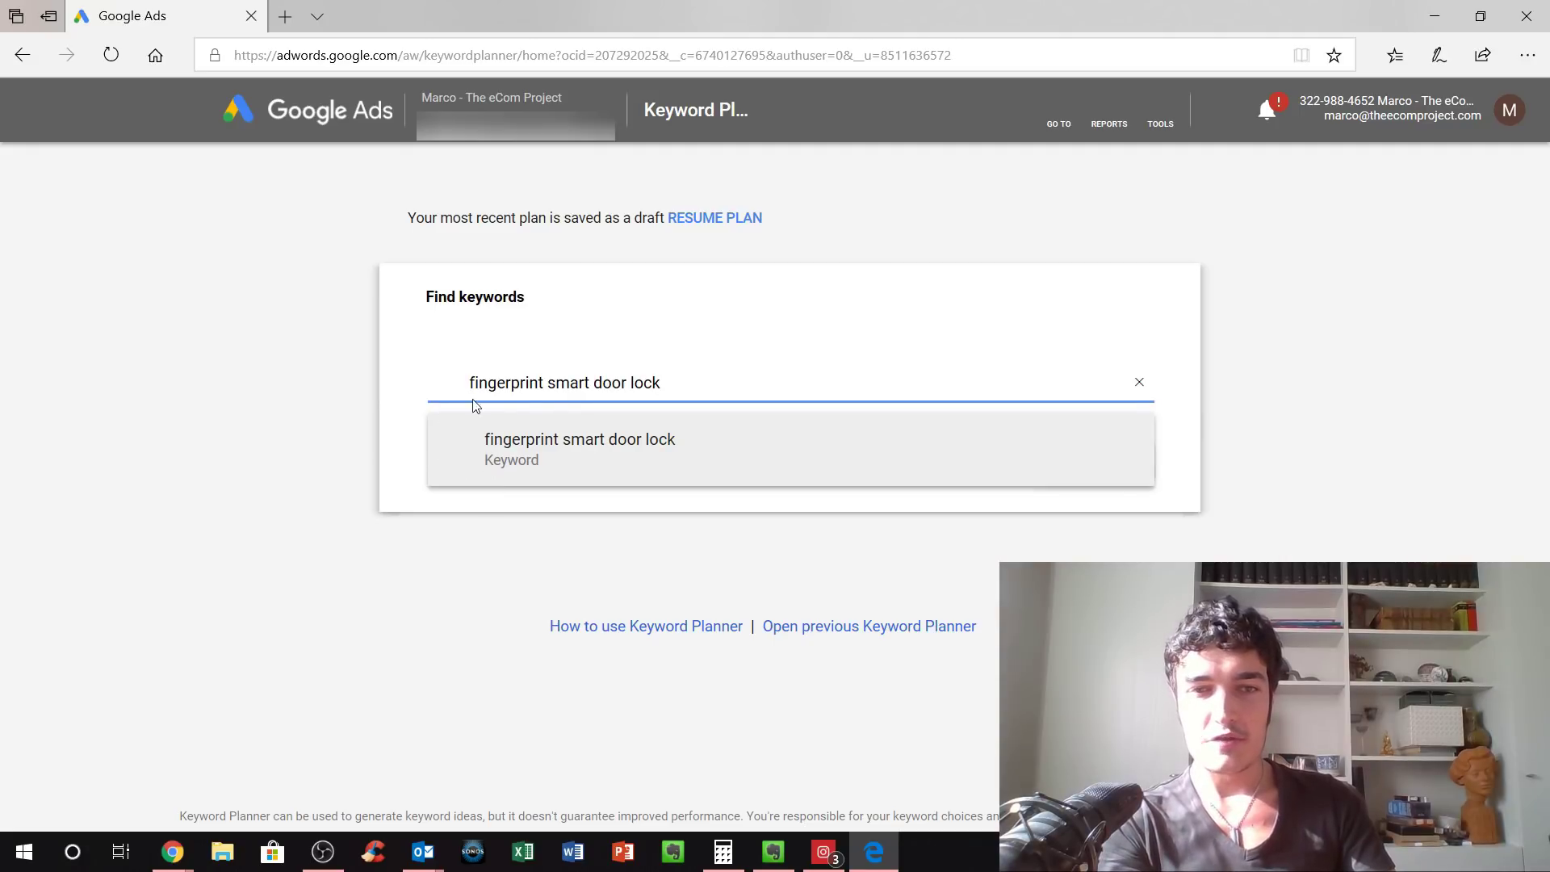
pyautogui.click(578, 450)
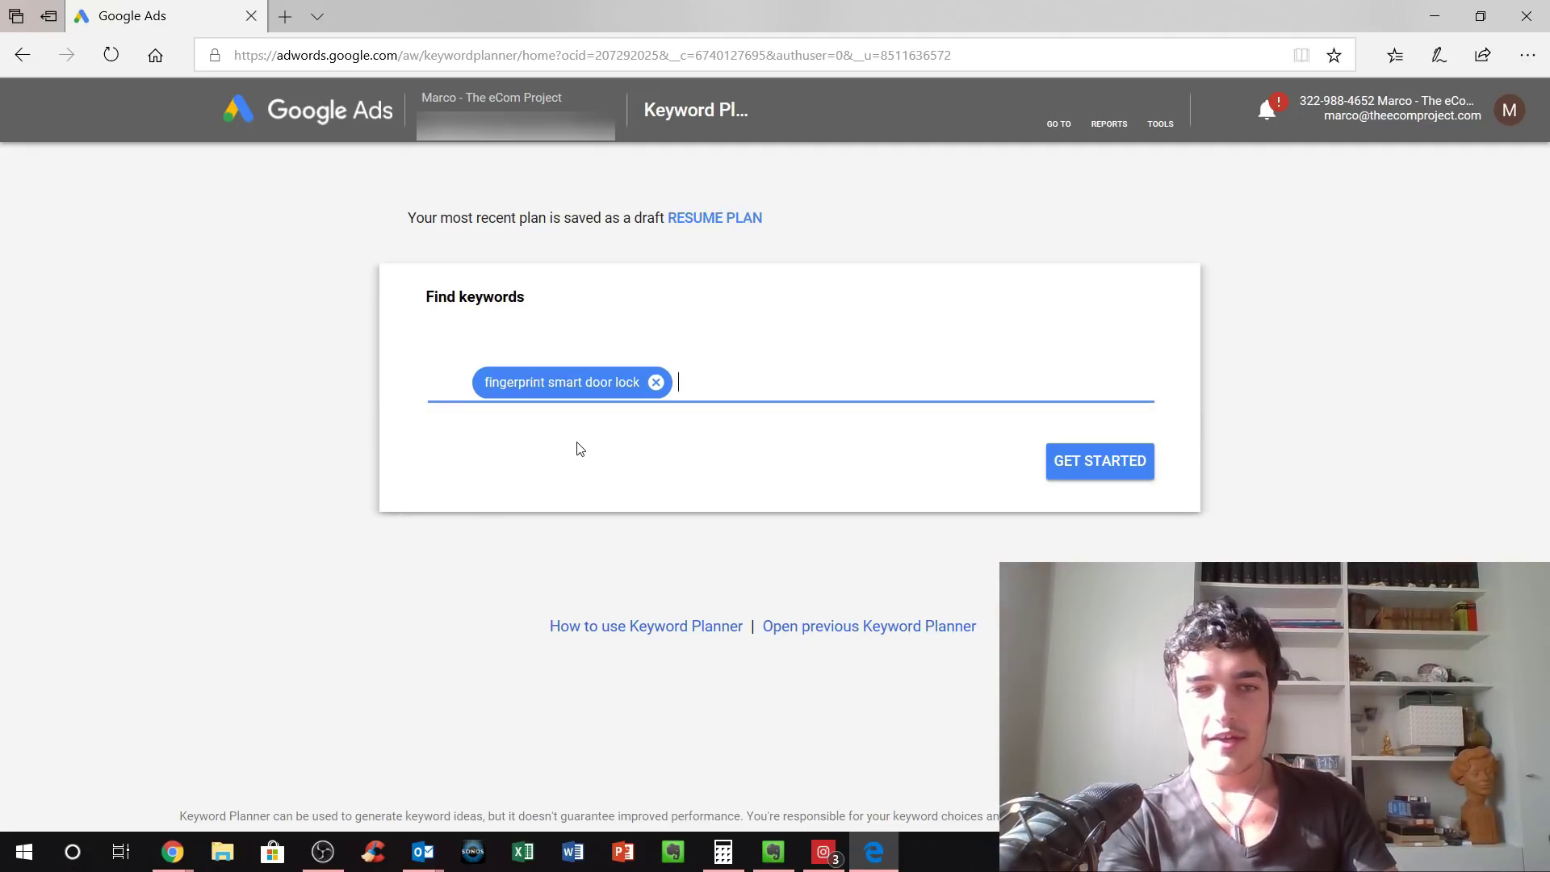
pyautogui.click(1134, 458)
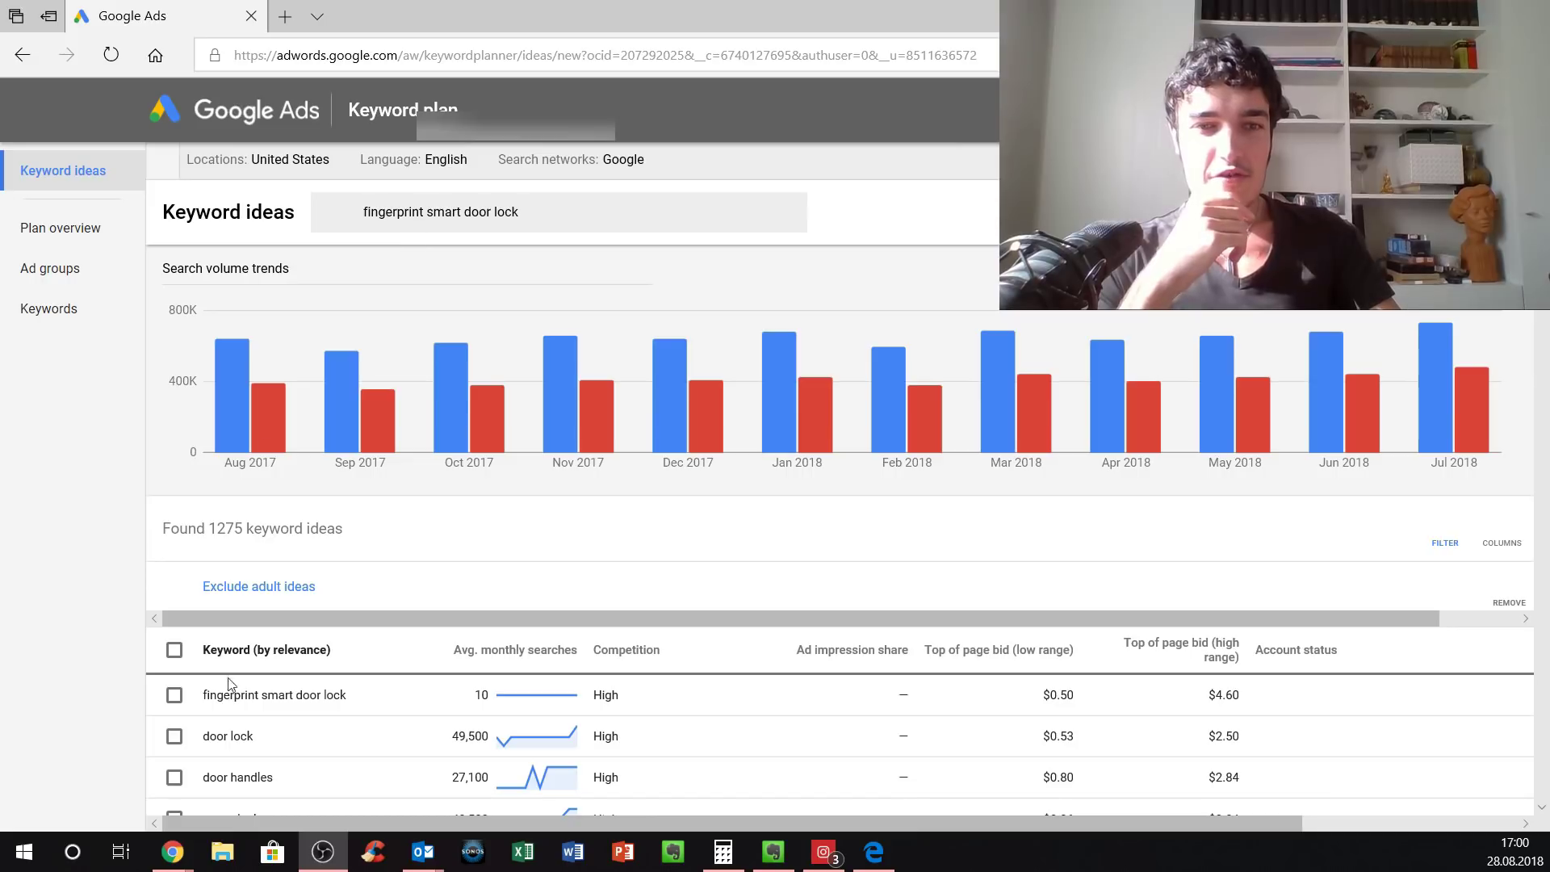
# Step: Compare the average monthly searches, competition and top of page bids of "fingerprint smart door lock" with the related keyword ideas
pyautogui.moveTo(360, 699); pyautogui.dragTo(214, 699)
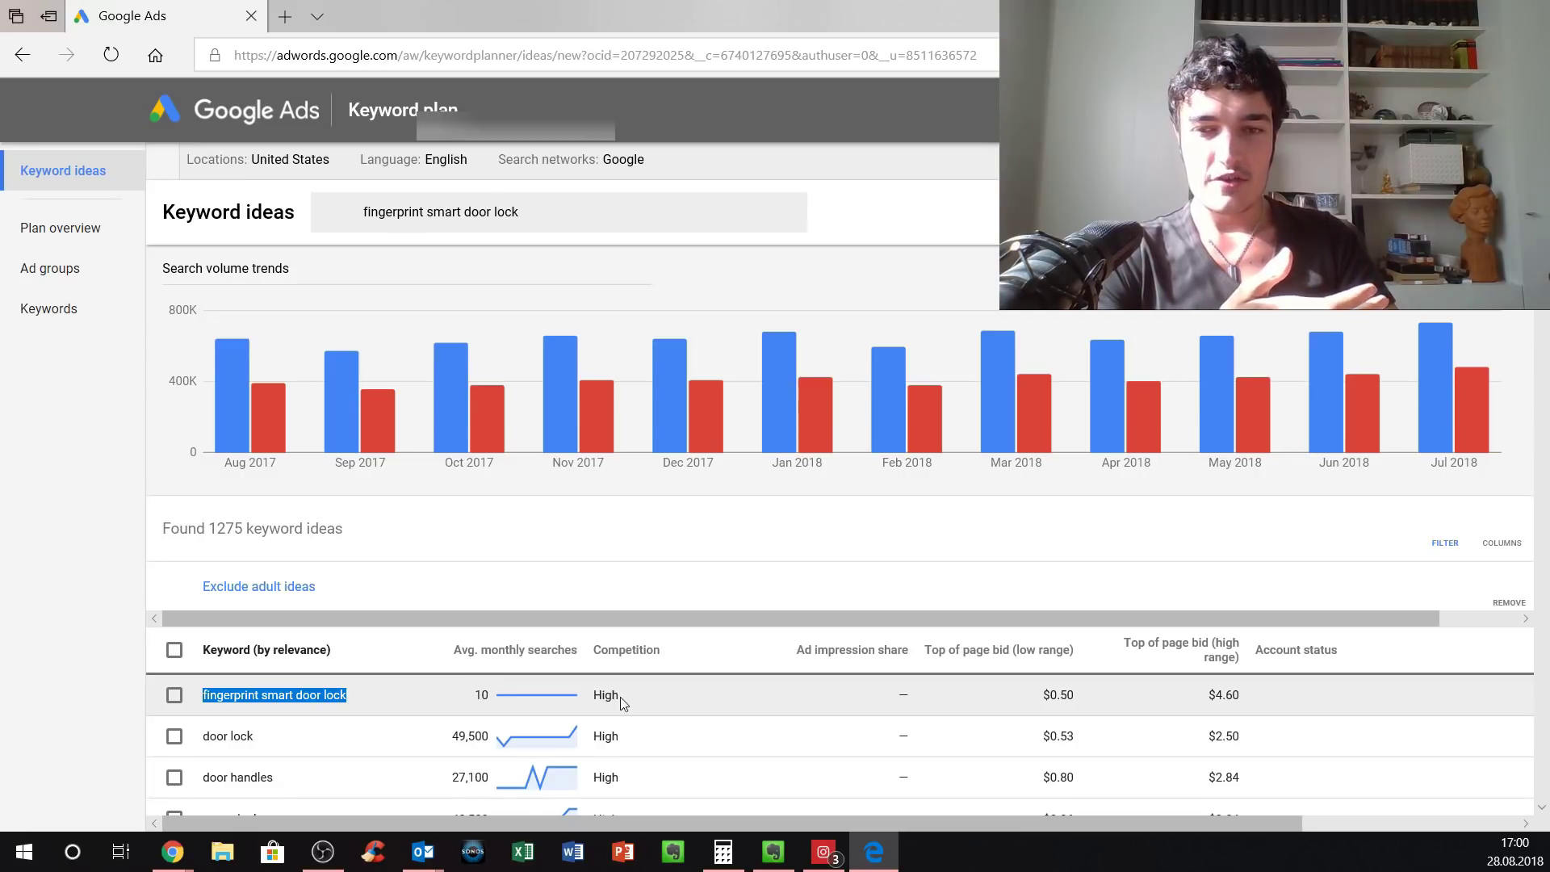
pyautogui.scroll(-3, 726, 702)
pyautogui.scroll(2, 729, 702)
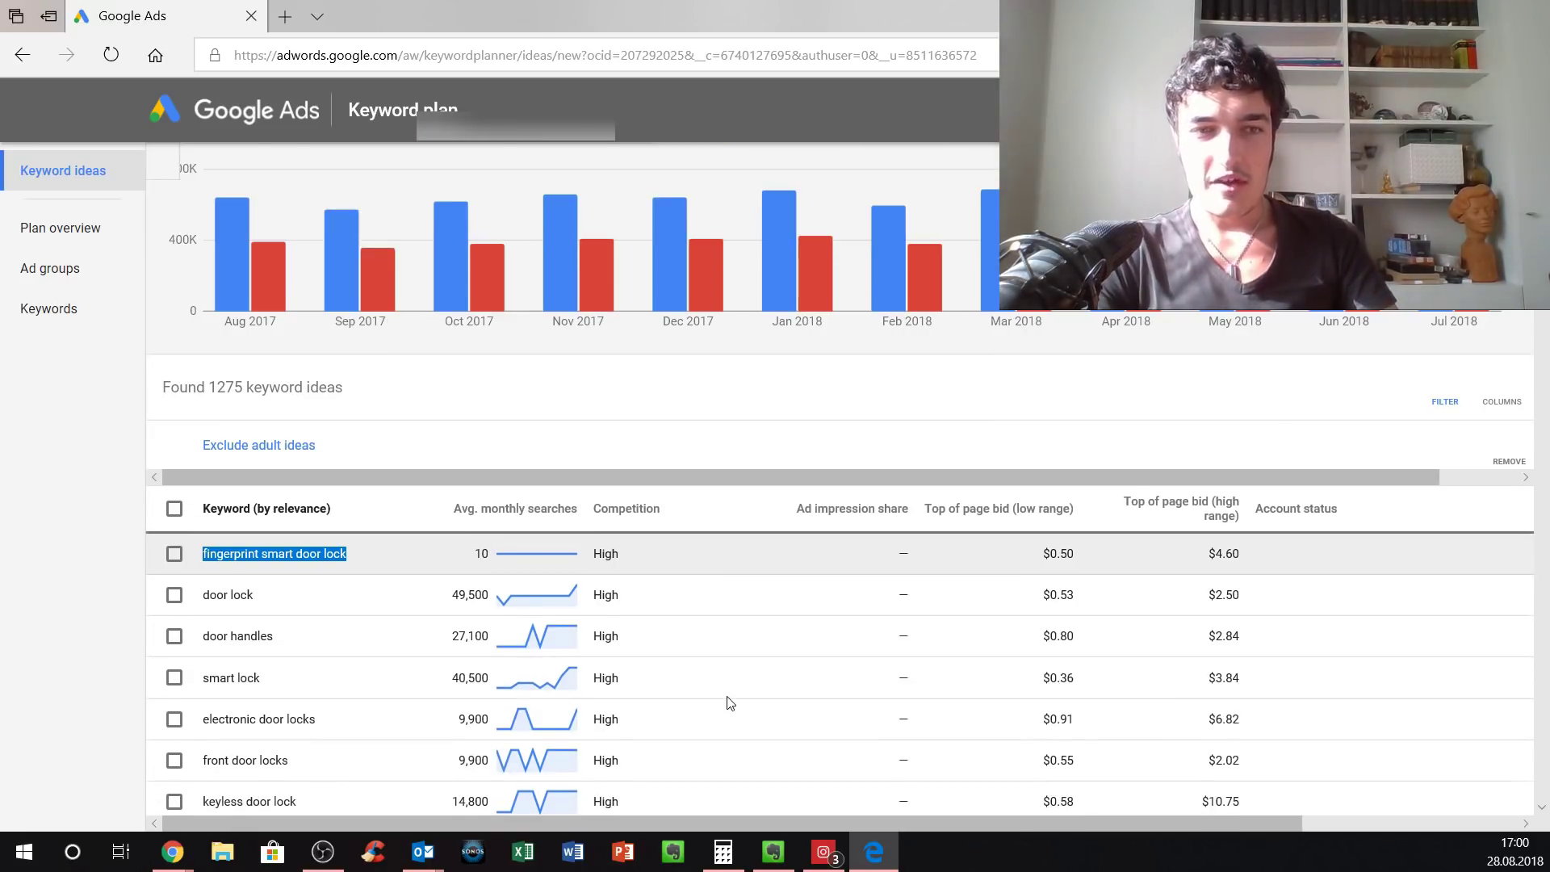
pyautogui.scroll(2, 729, 702)
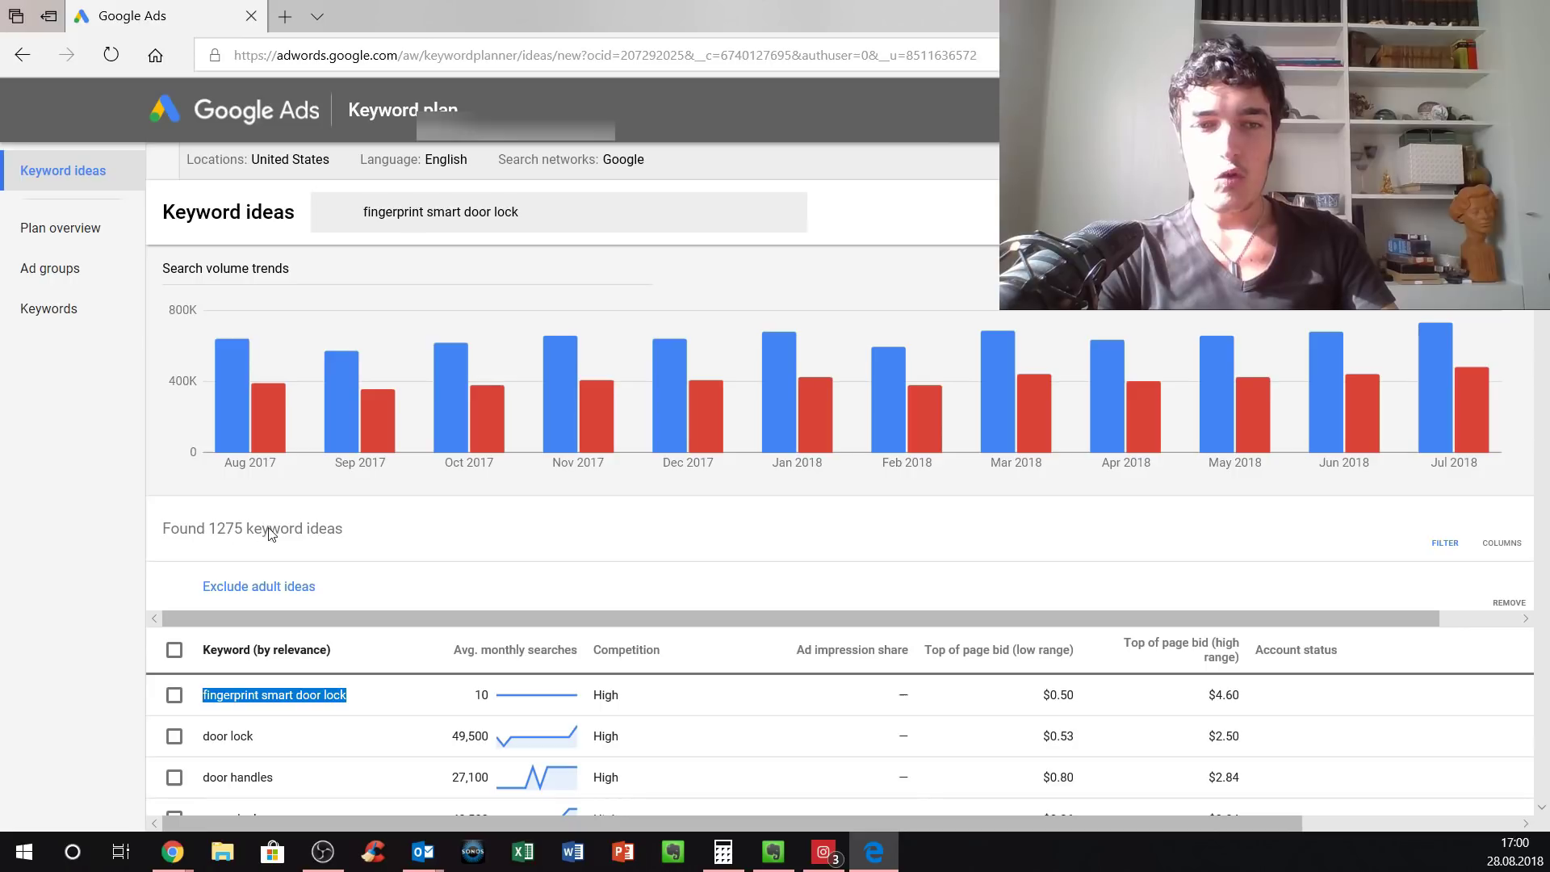
pyautogui.scroll(-2, 609, 541)
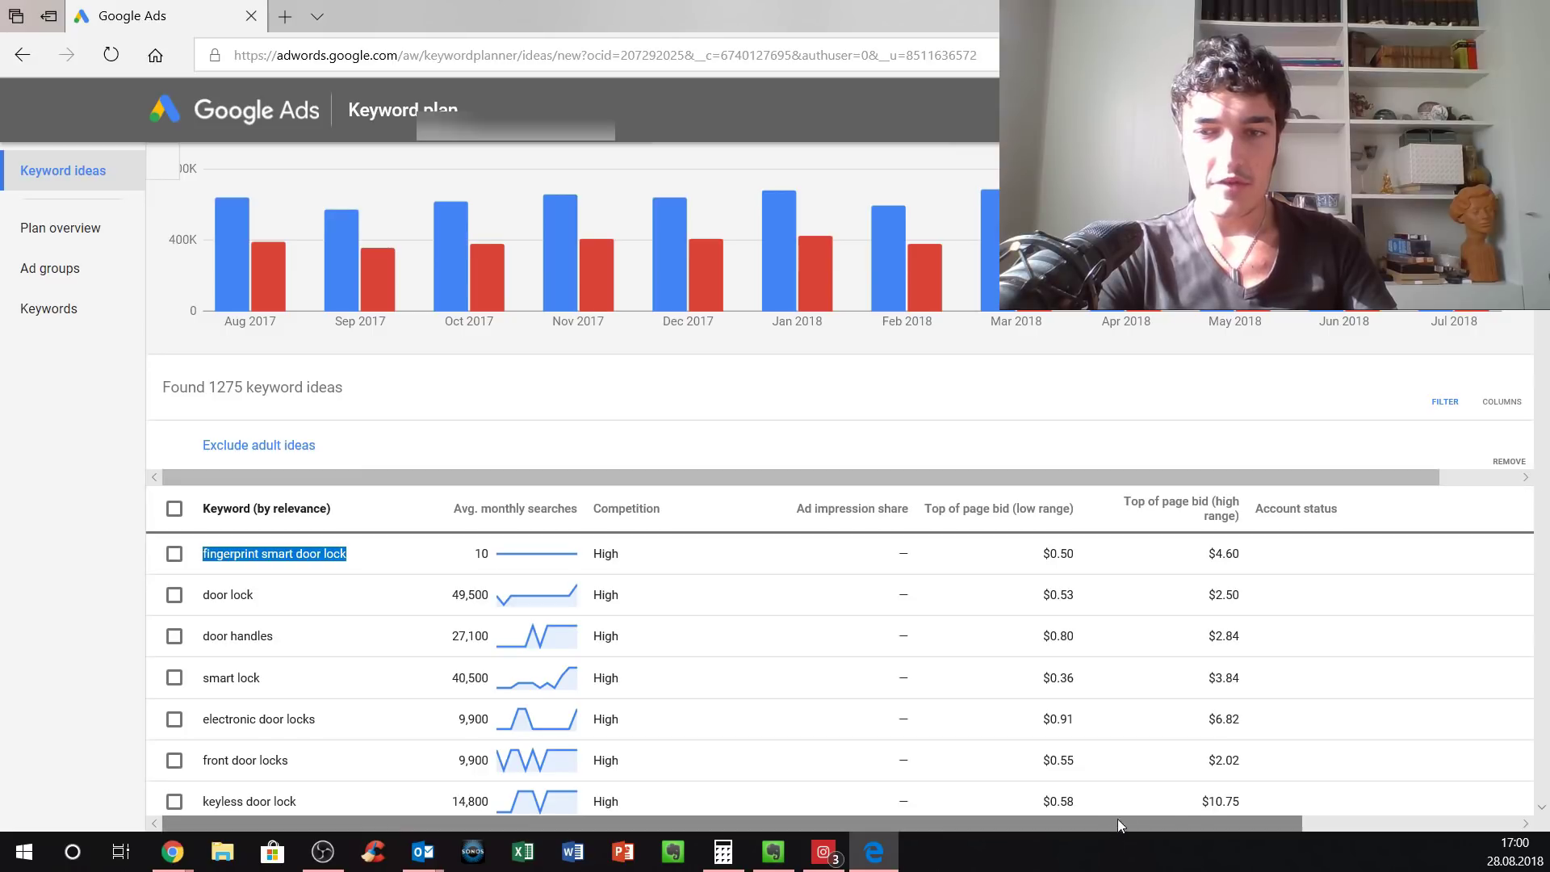
pyautogui.scroll(-12, 976, 626)
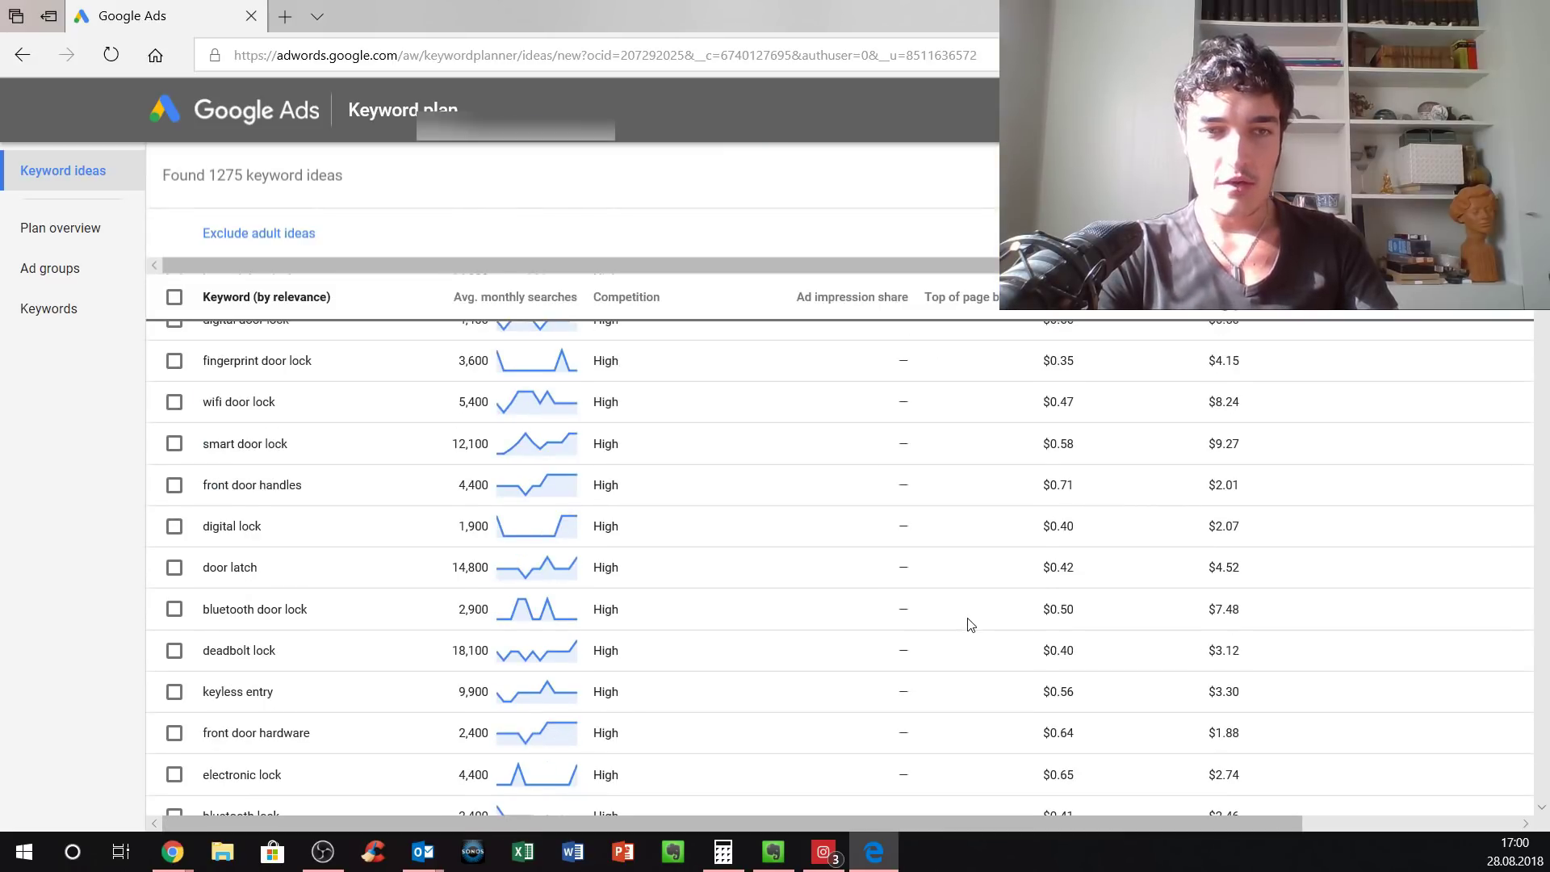
pyautogui.scroll(4, 963, 601)
pyautogui.scroll(10, 963, 601)
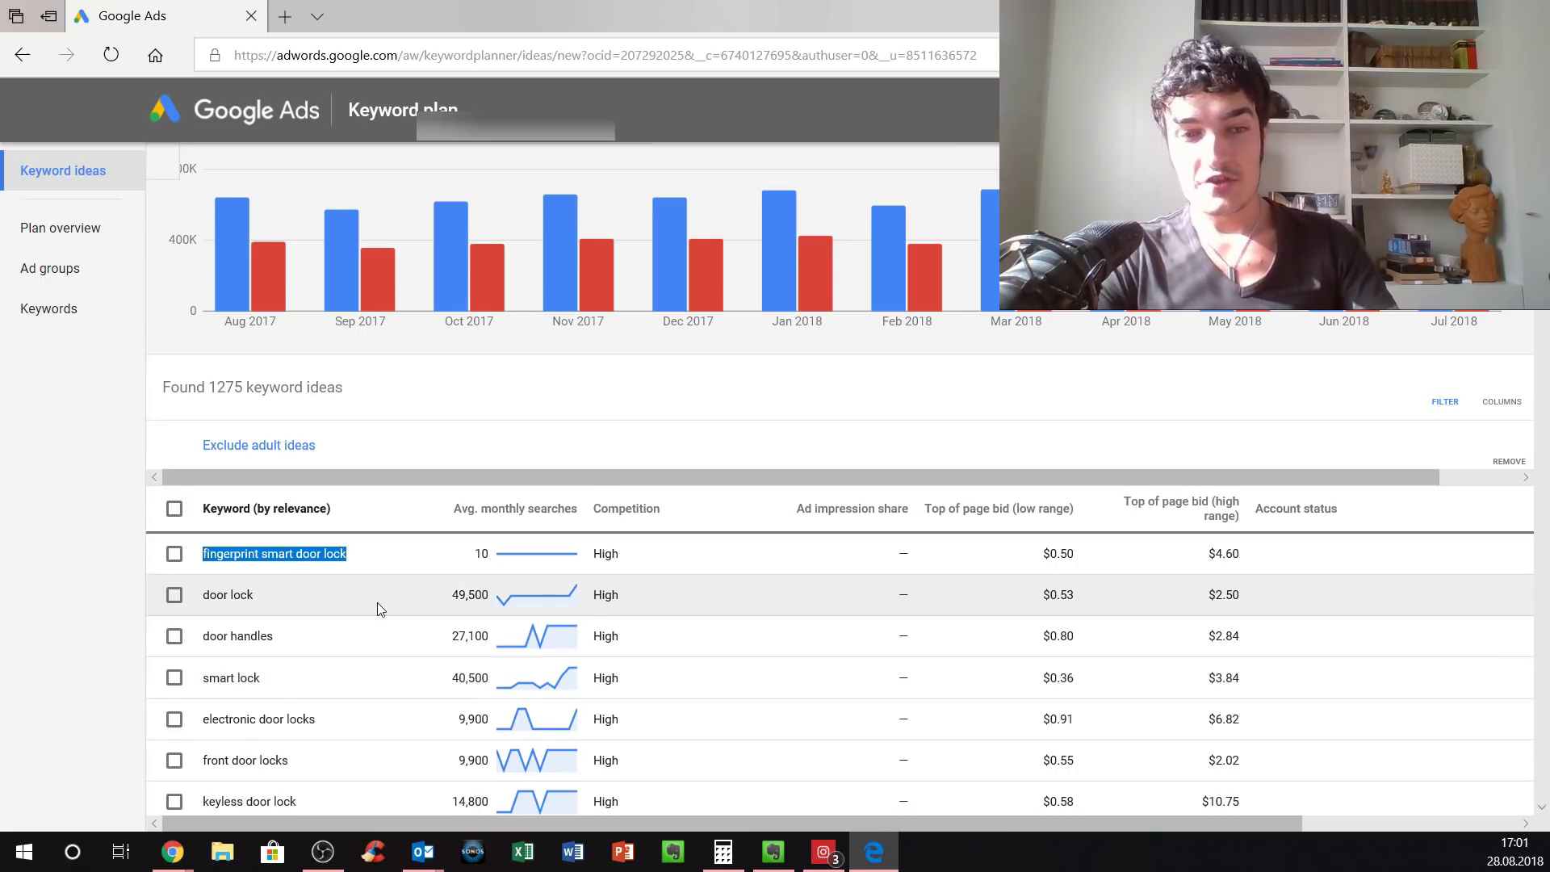
pyautogui.scroll(-15, 376, 602)
pyautogui.scroll(-15, 432, 599)
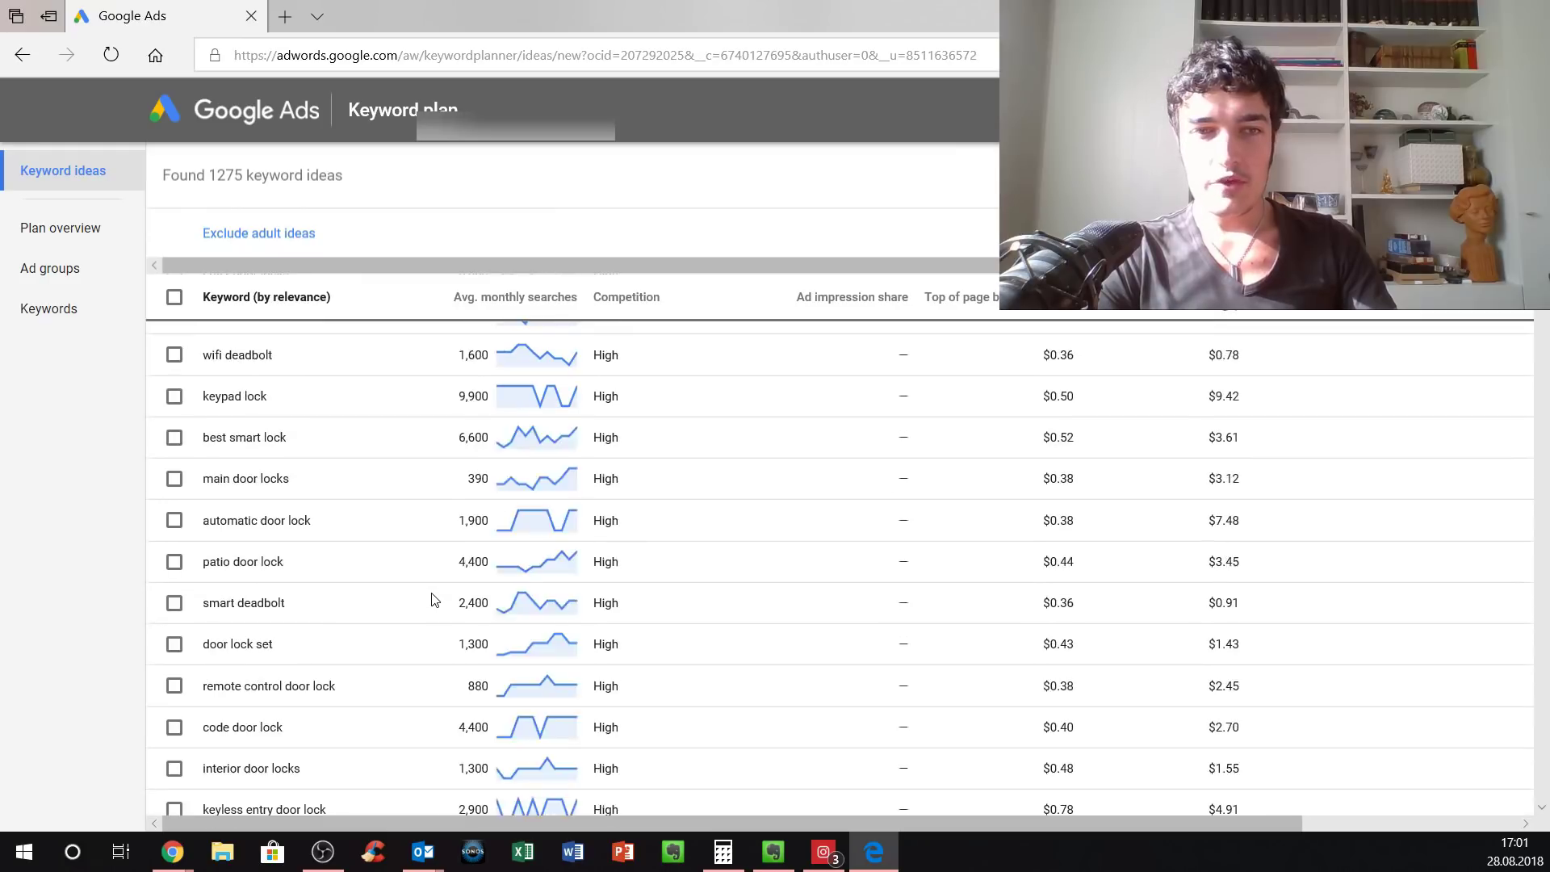
pyautogui.scroll(20, 427, 586)
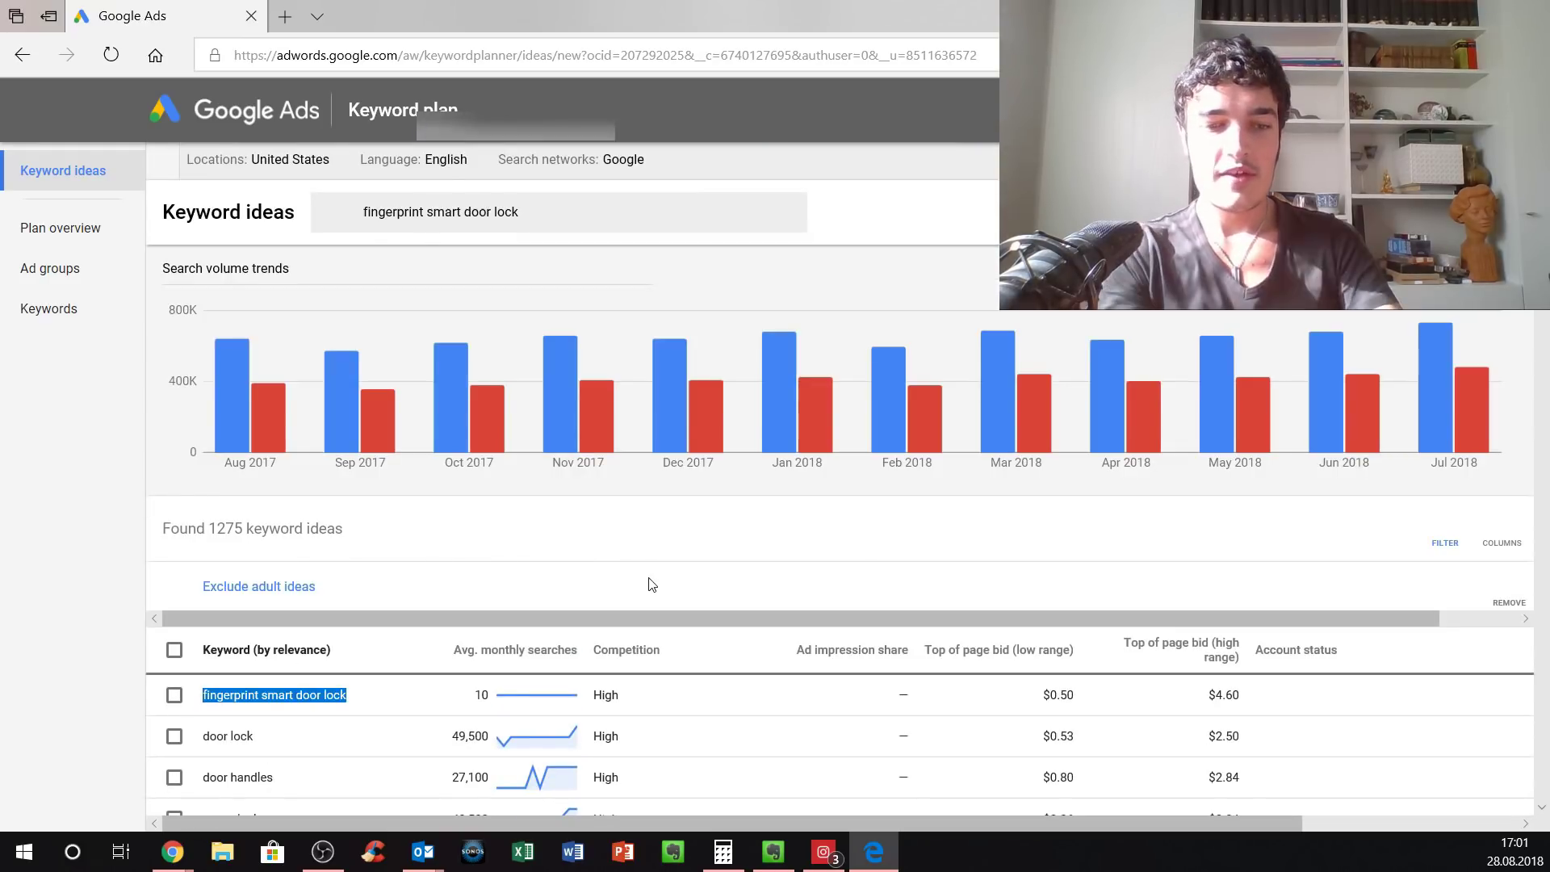
# Step: Search the page for "smart" and look through the keyword ideas list
pyautogui.hotkey('ctrl', 'f')
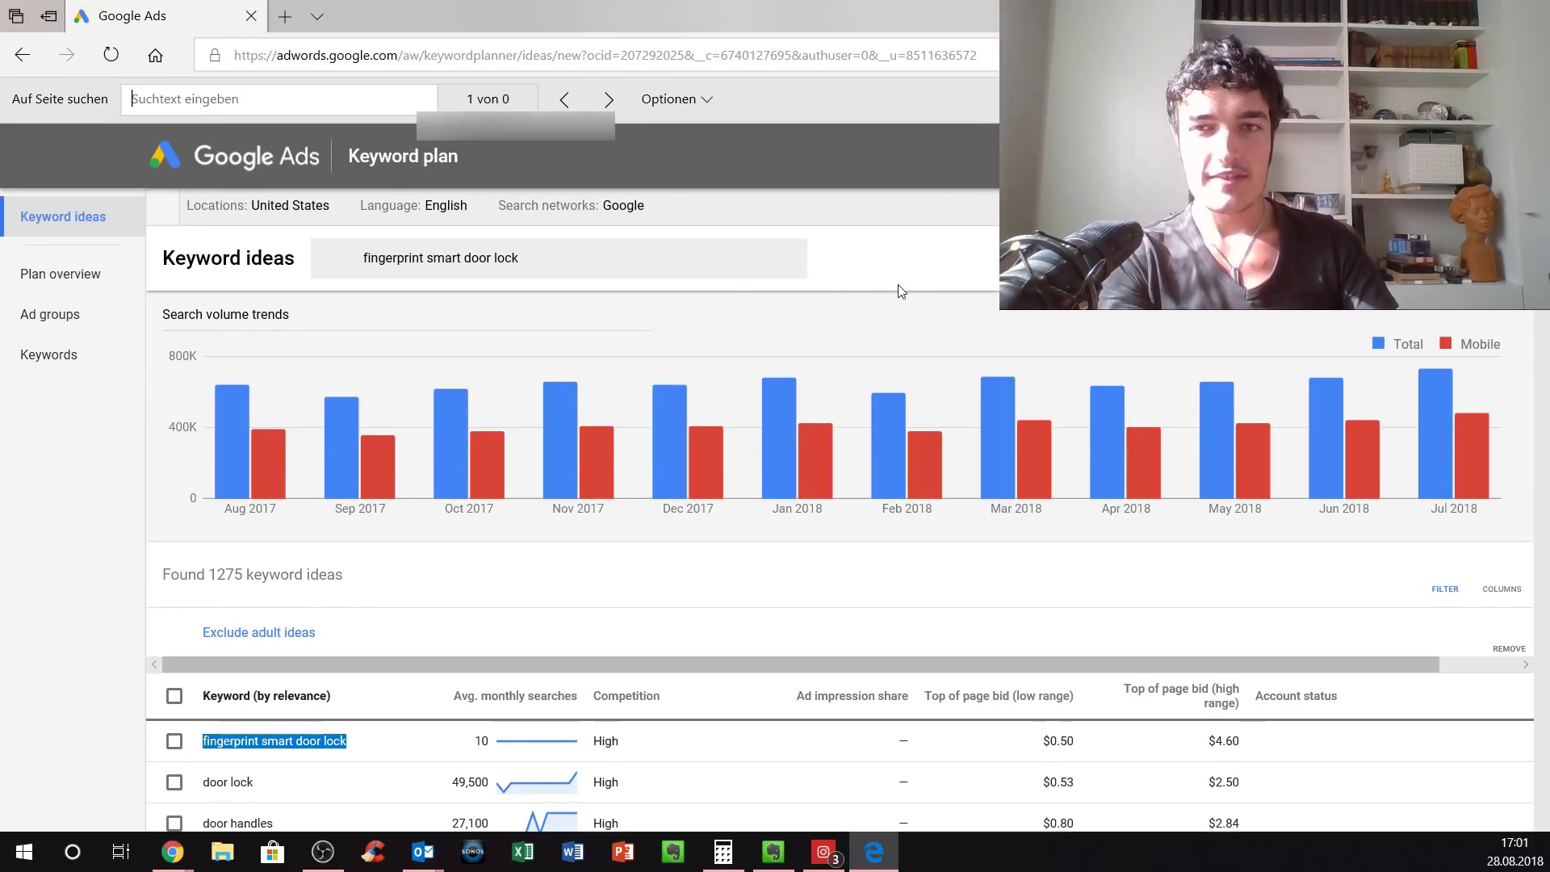
pyautogui.write('smart')
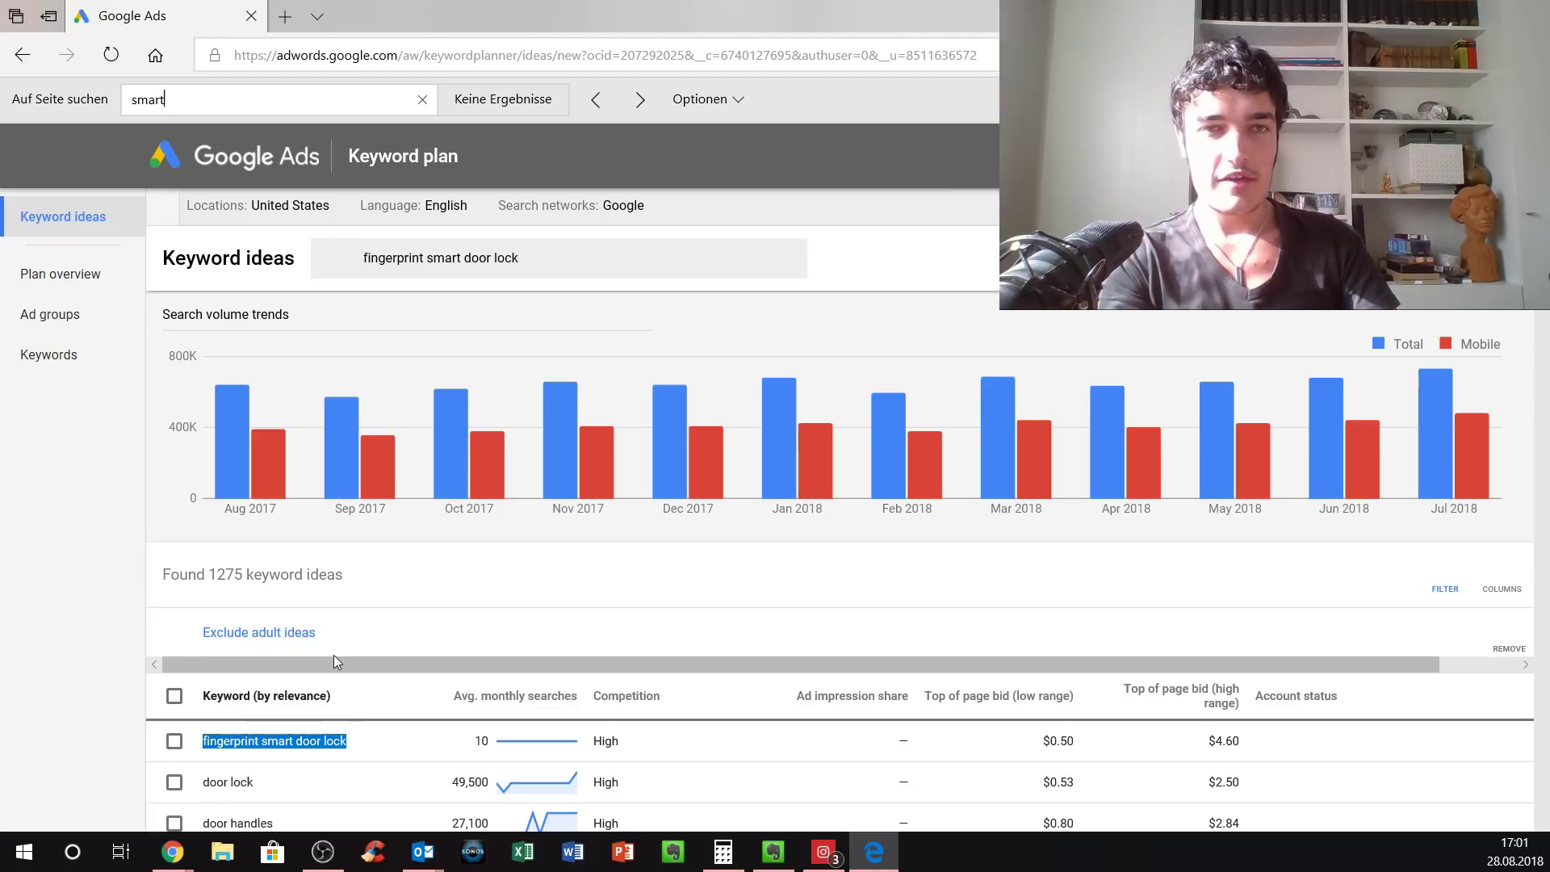
pyautogui.click(267, 121)
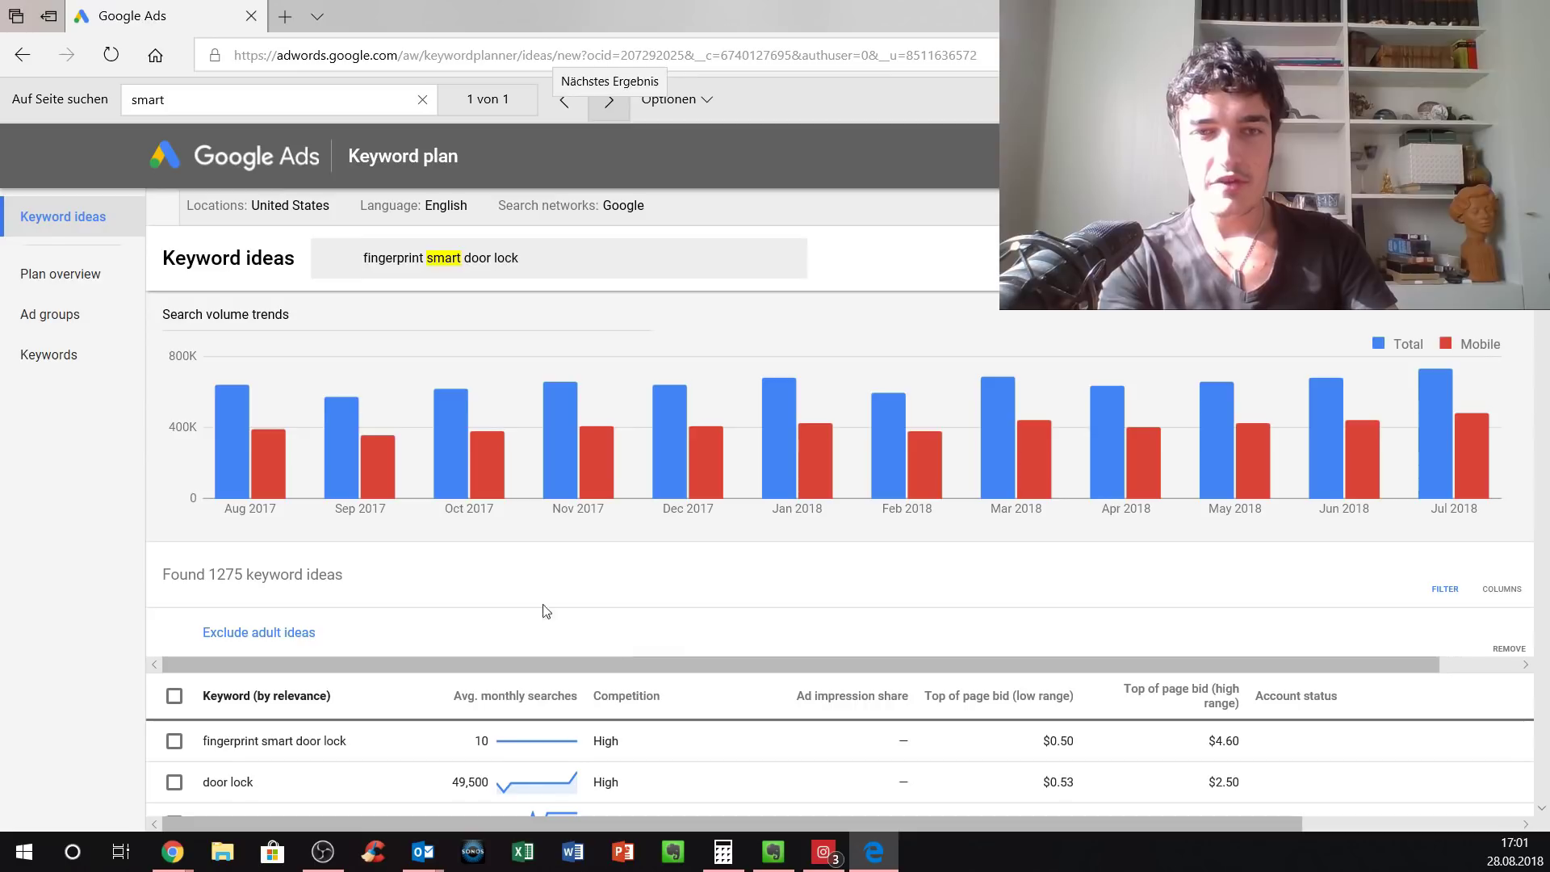
pyautogui.scroll(-5, 565, 622)
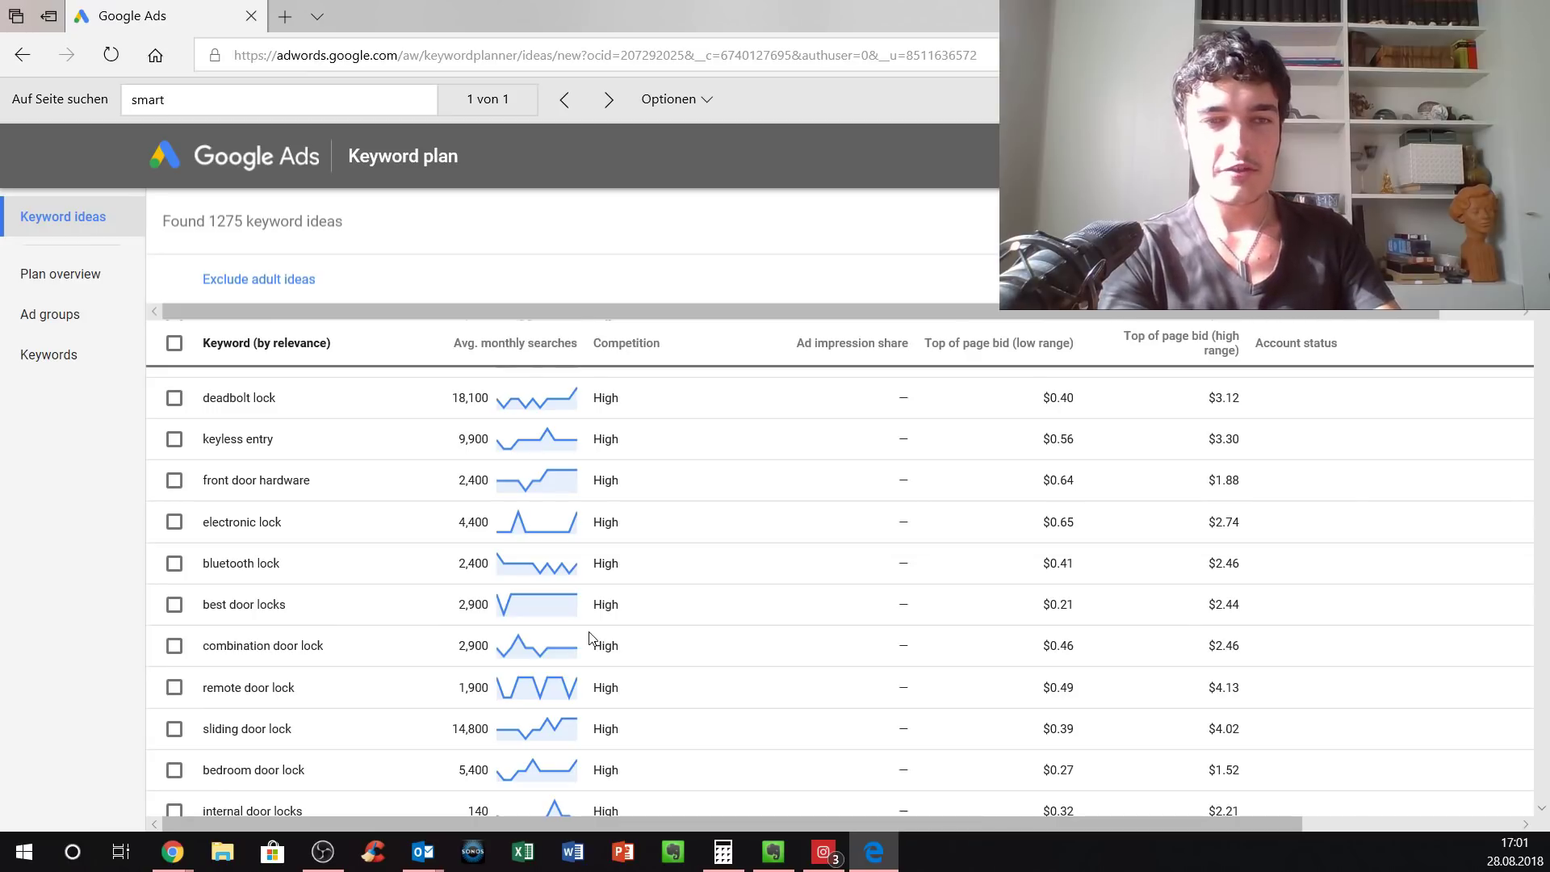
# Step: Shrink the page to load more keyword ideas, restore its normal size and go to the next match for "smart"
pyautogui.click(294, 113)
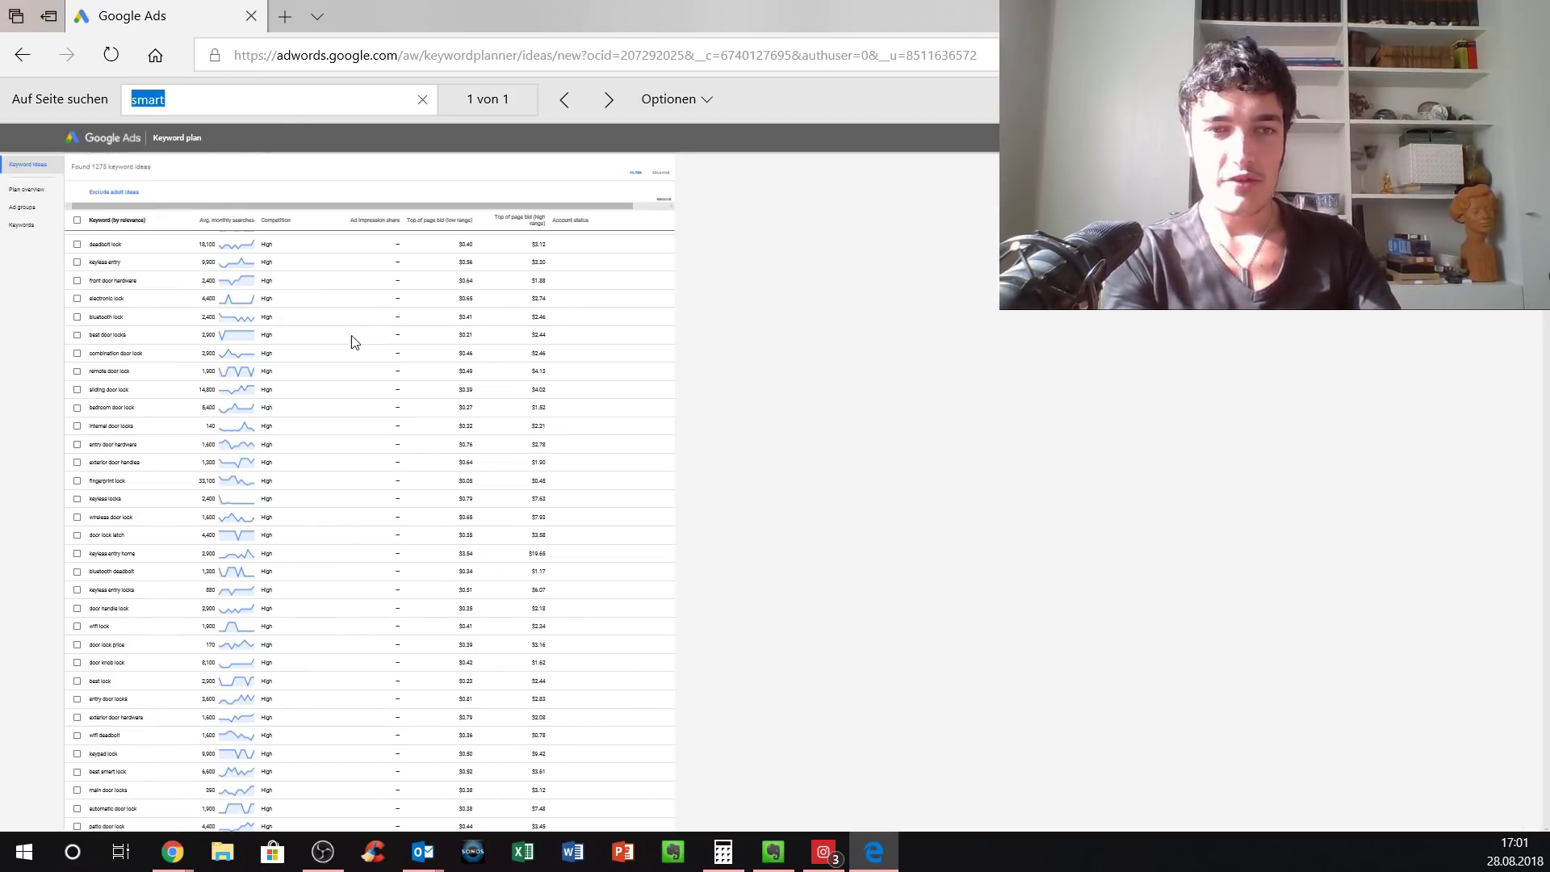
pyautogui.scroll(-2, 355, 343)
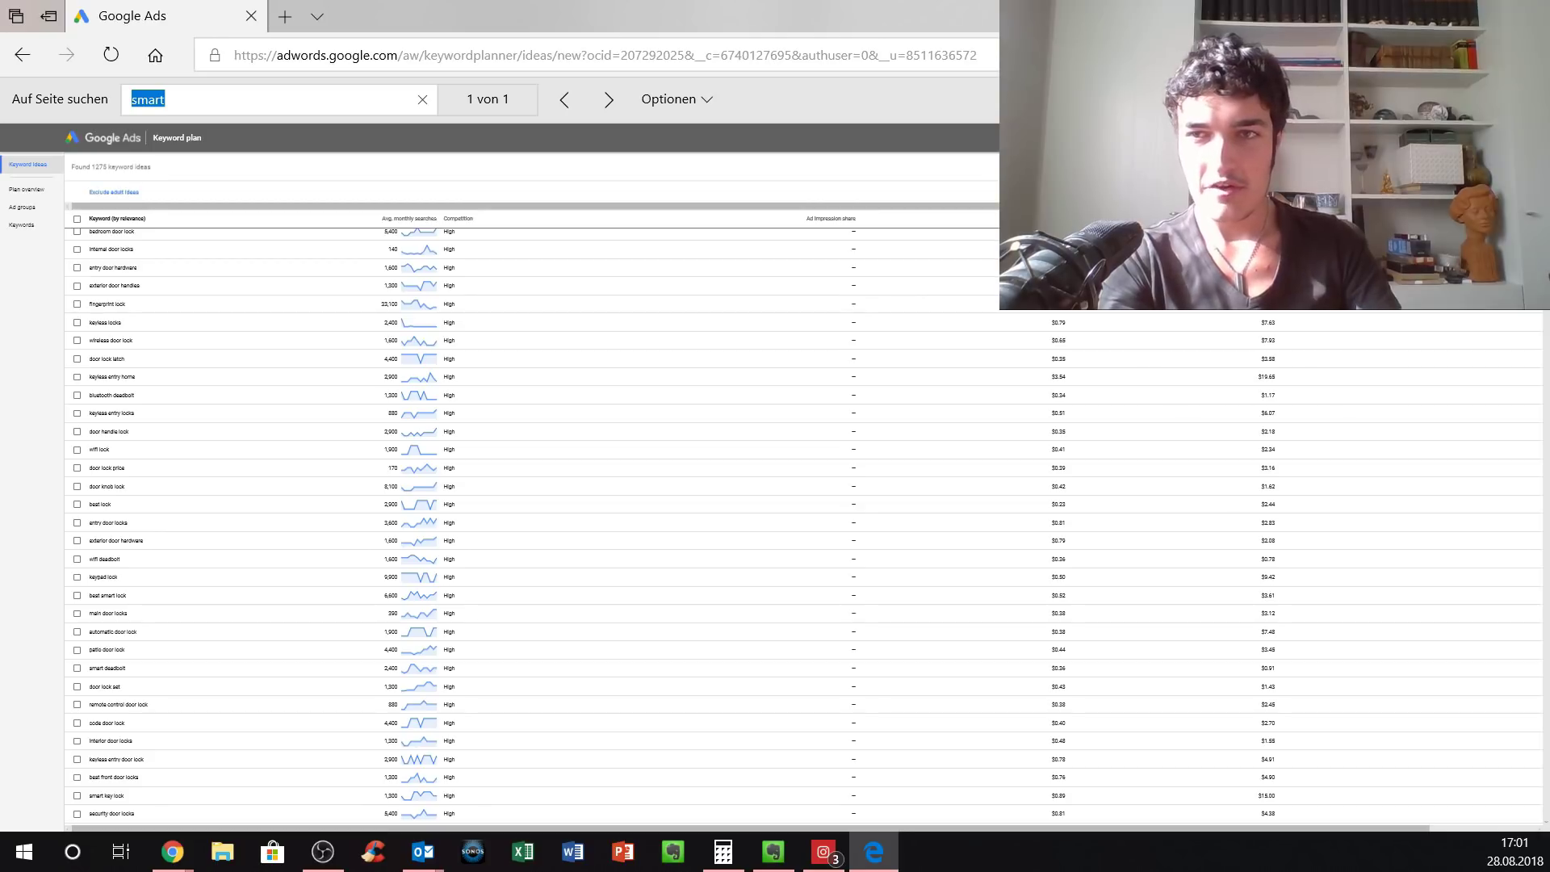
pyautogui.scroll(6, 990, 398)
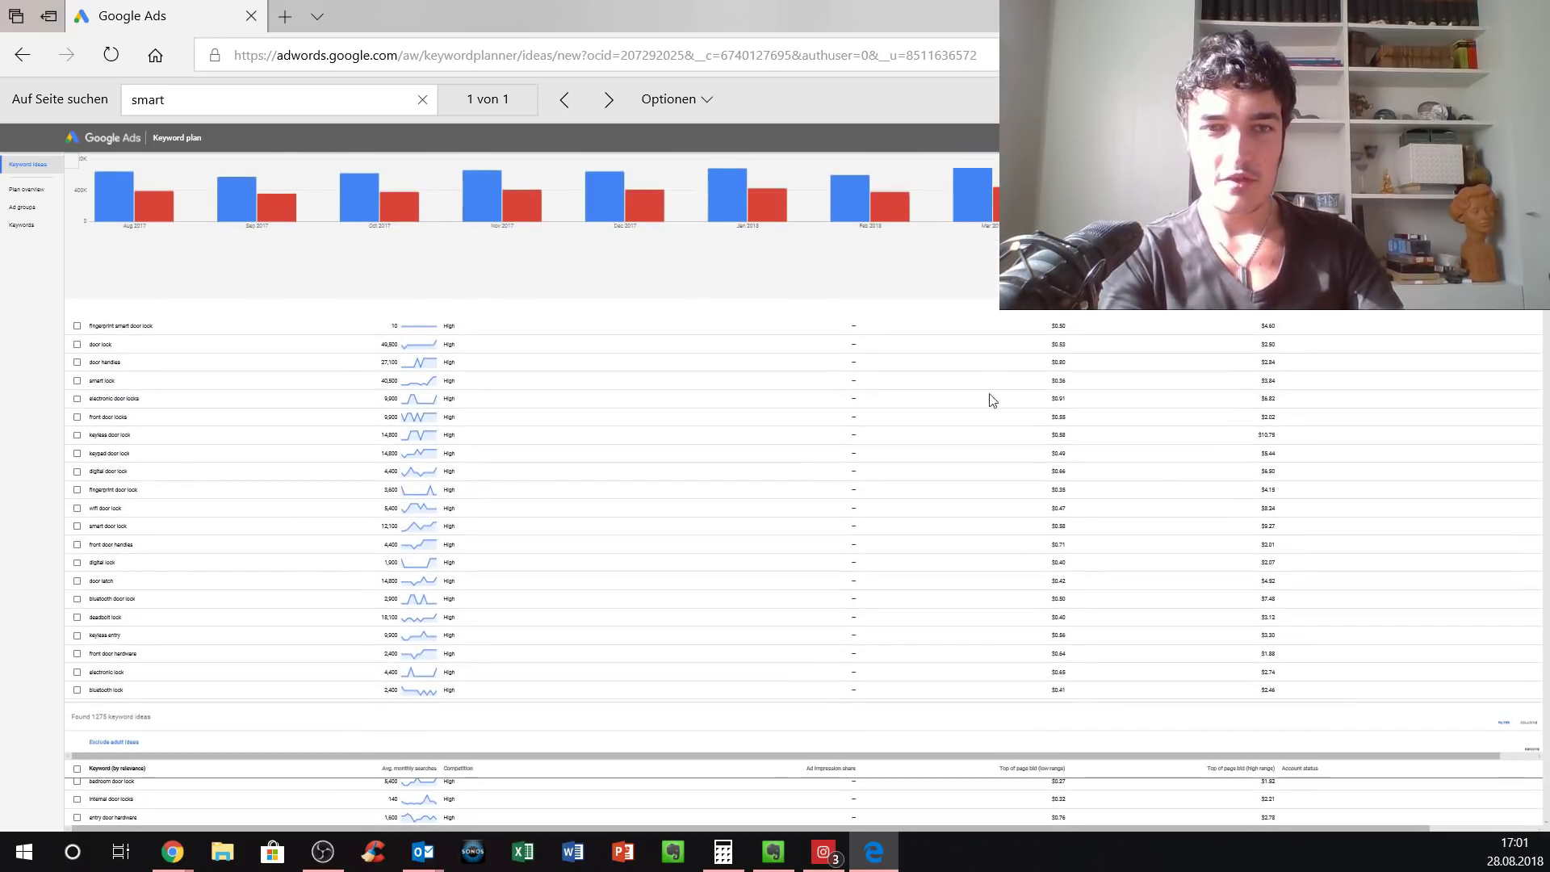
pyautogui.hotkey('ctrl', '0')
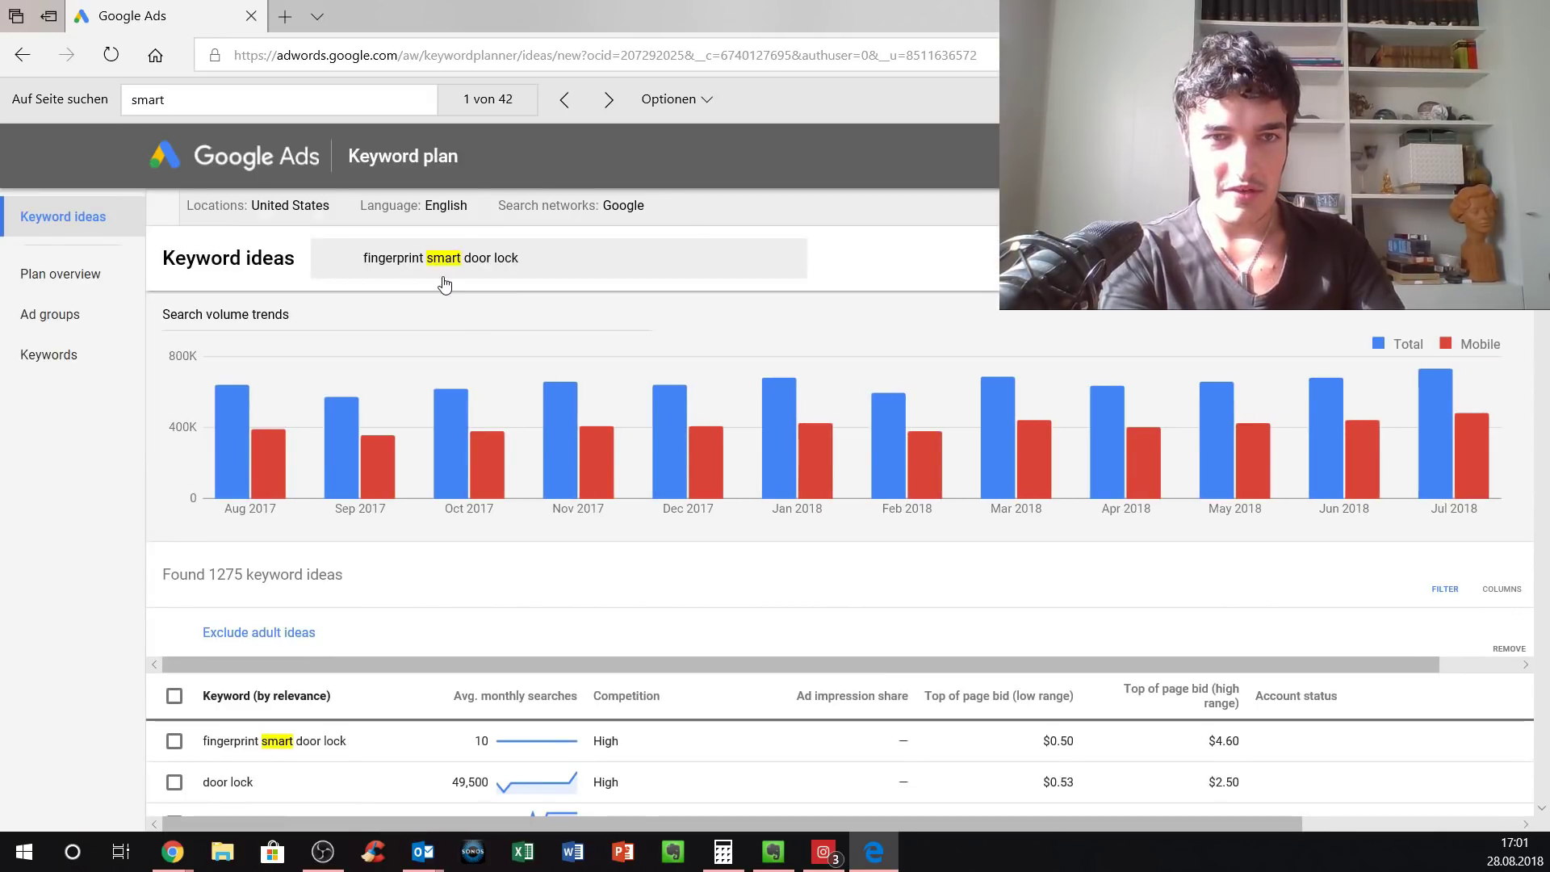
pyautogui.click(256, 105)
pyautogui.click(255, 109)
pyautogui.press('Return')
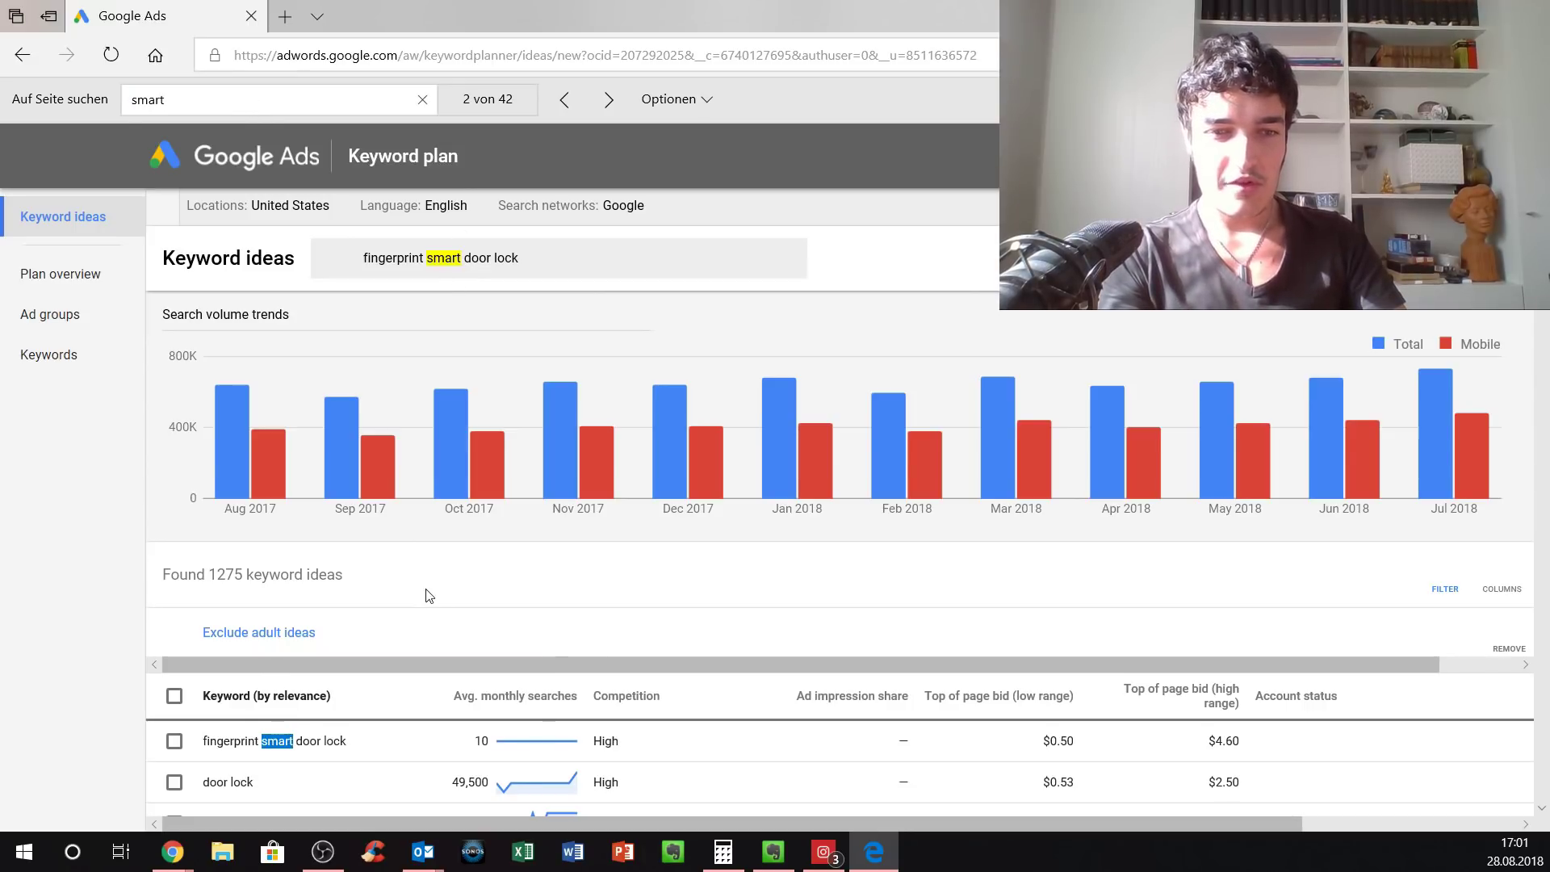
# Step: Go to the next match for "smart" and select the keyword ideas "smart lock" and "smart door lock"
pyautogui.press('Return')
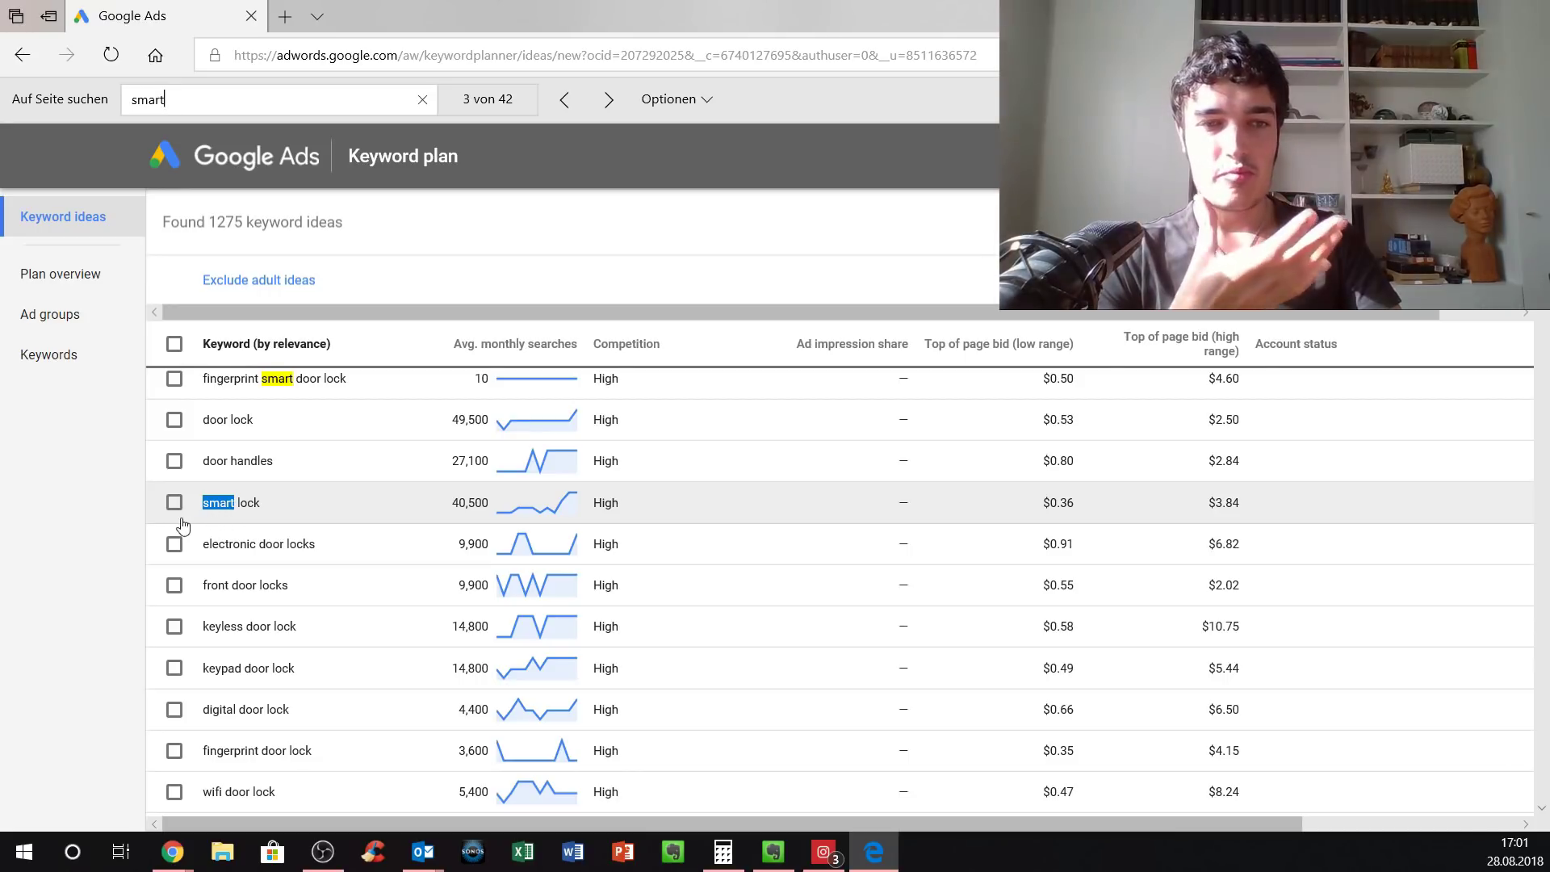
pyautogui.click(174, 503)
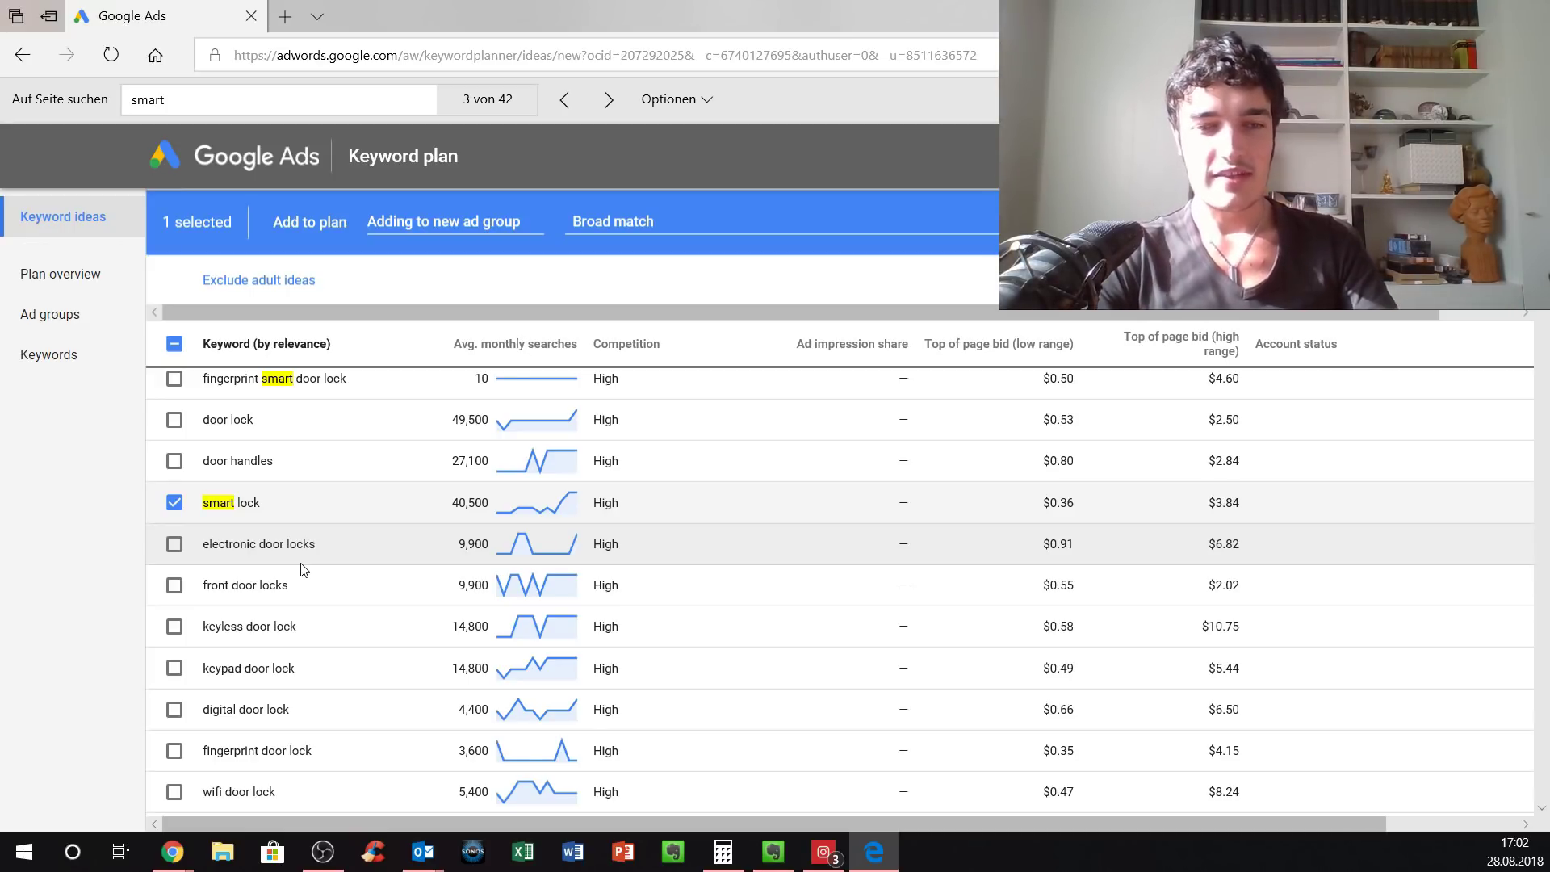
pyautogui.scroll(-3, 448, 537)
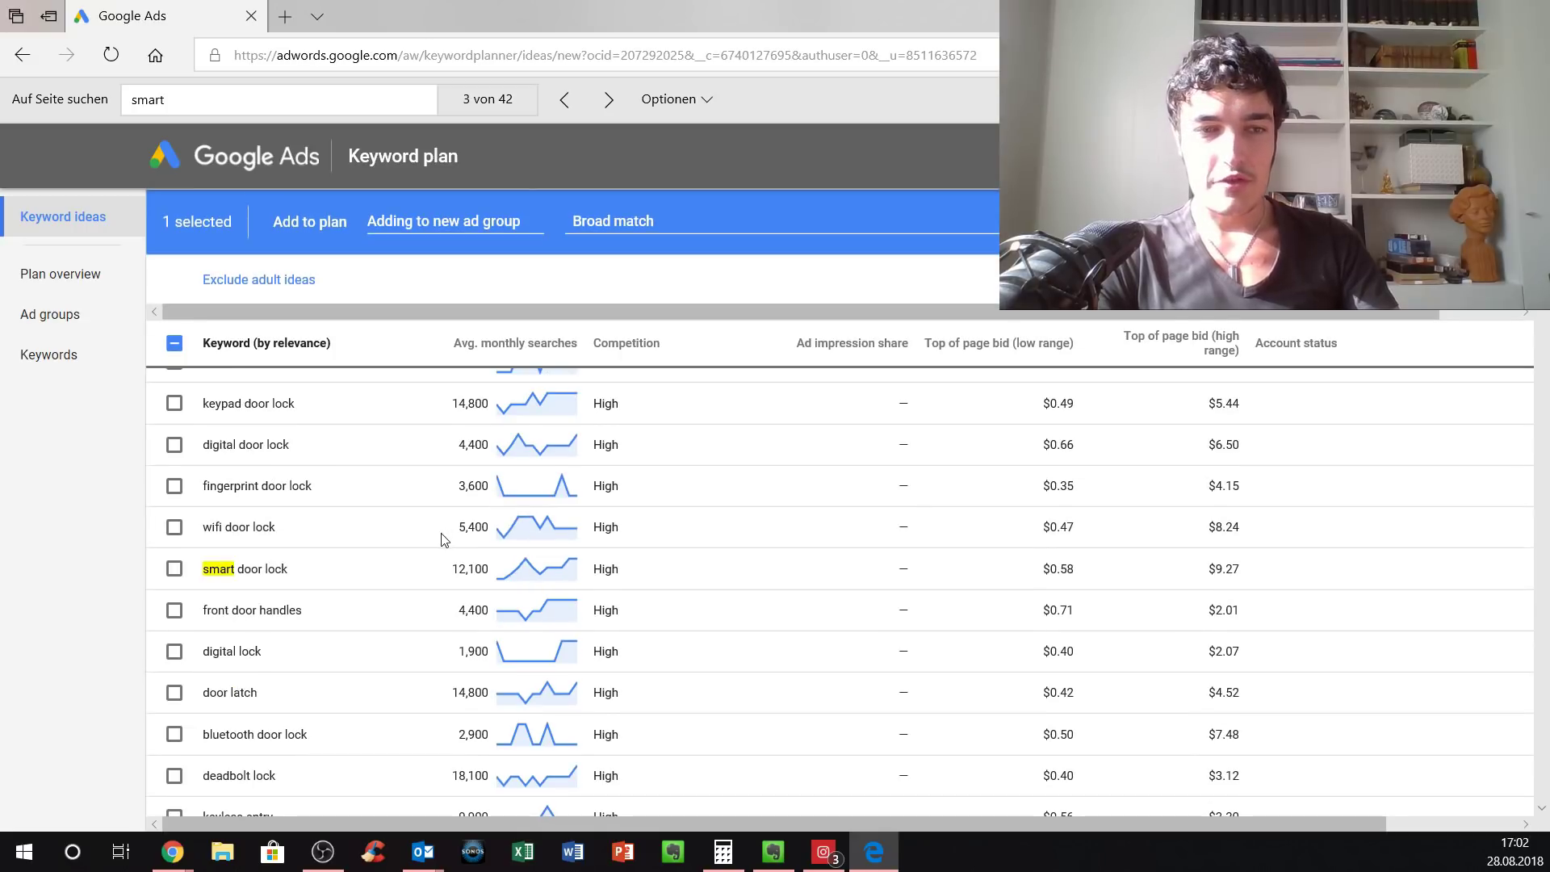
pyautogui.click(179, 574)
pyautogui.scroll(-2, 350, 570)
pyautogui.scroll(2, 356, 573)
pyautogui.scroll(3, 385, 575)
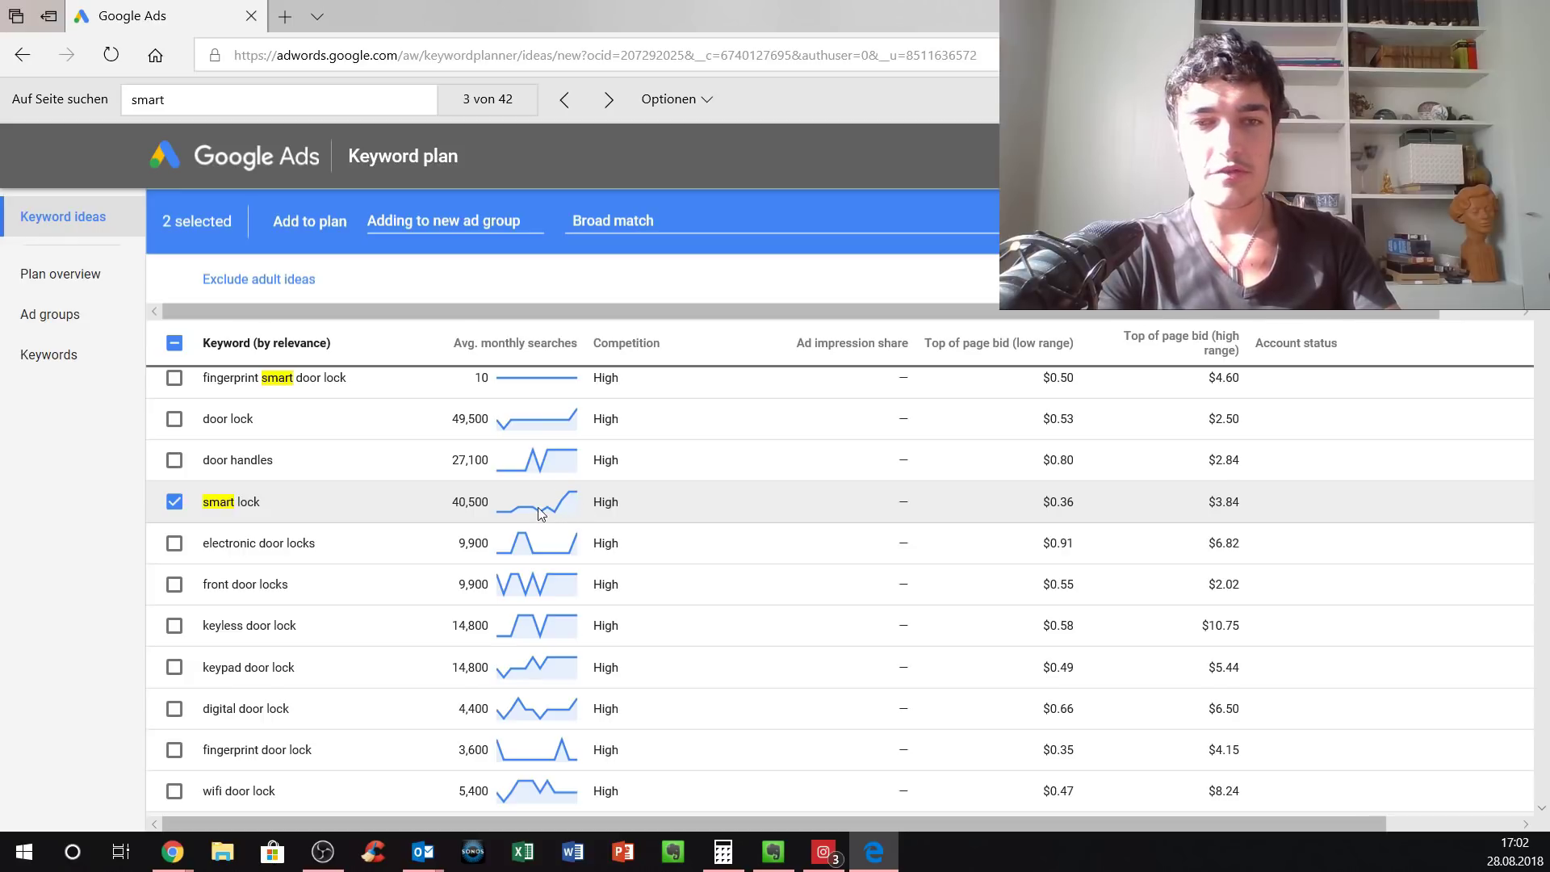
# Step: Look further through the highlighted keyword ideas and select "smart key lock"
pyautogui.scroll(-10, 415, 515)
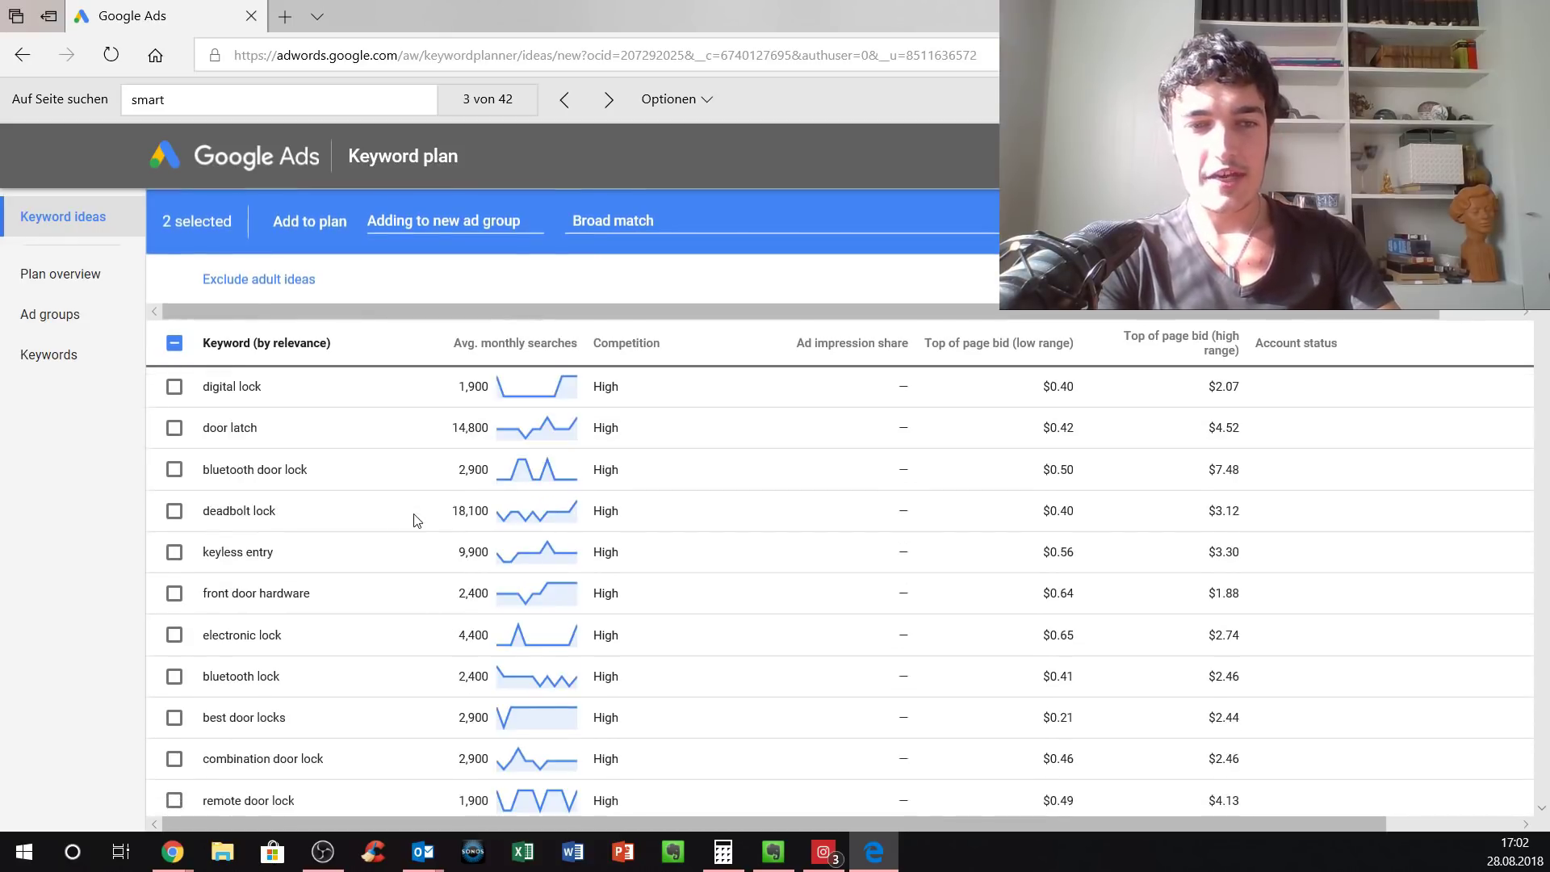
pyautogui.scroll(-10, 415, 519)
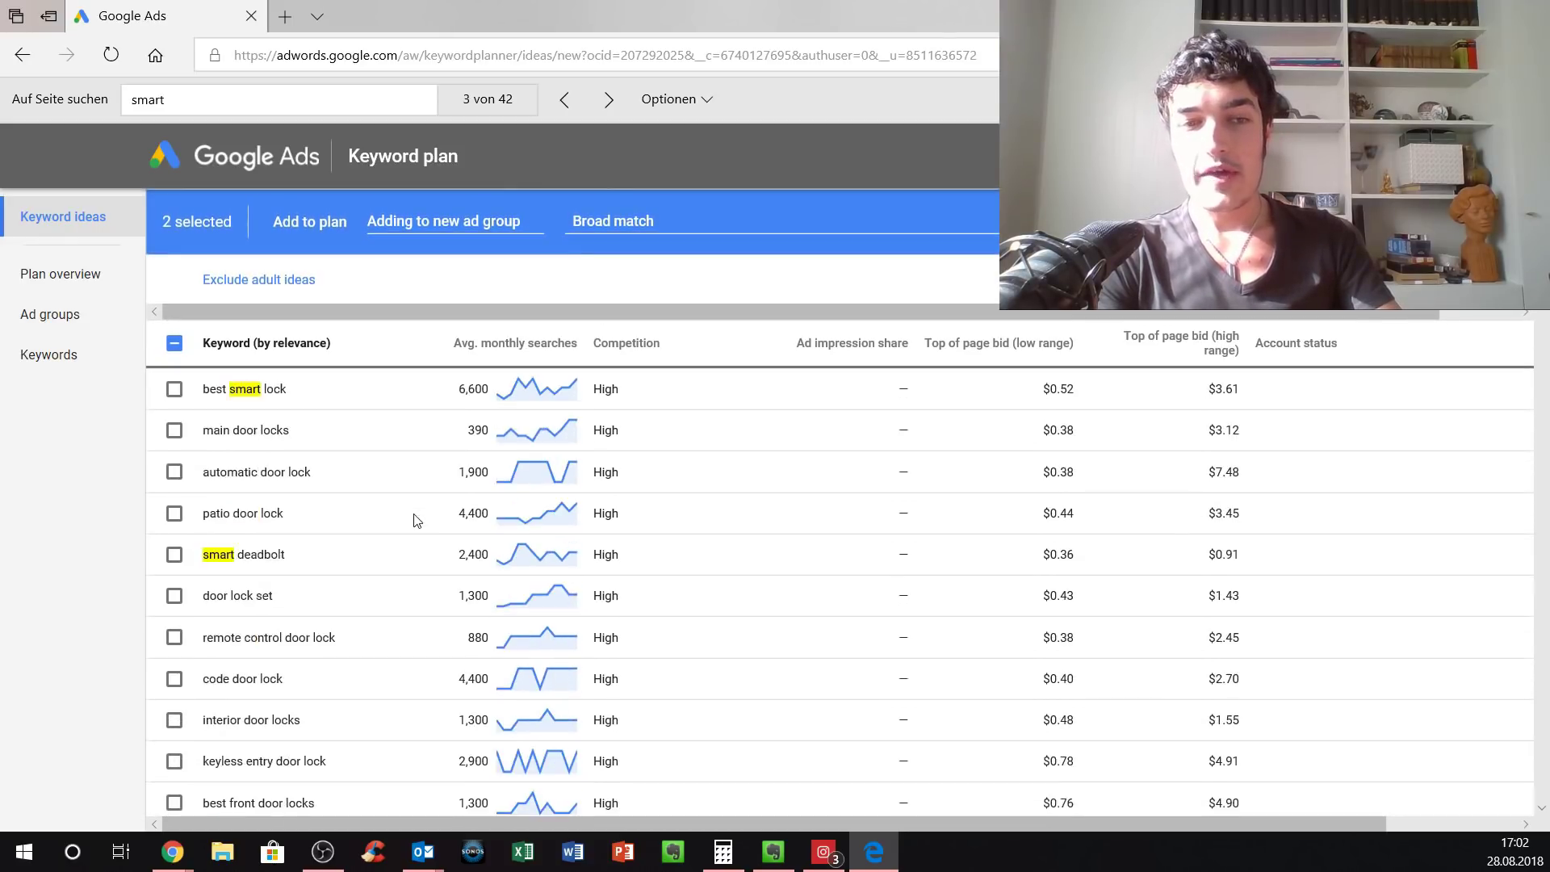
pyautogui.scroll(2, 408, 520)
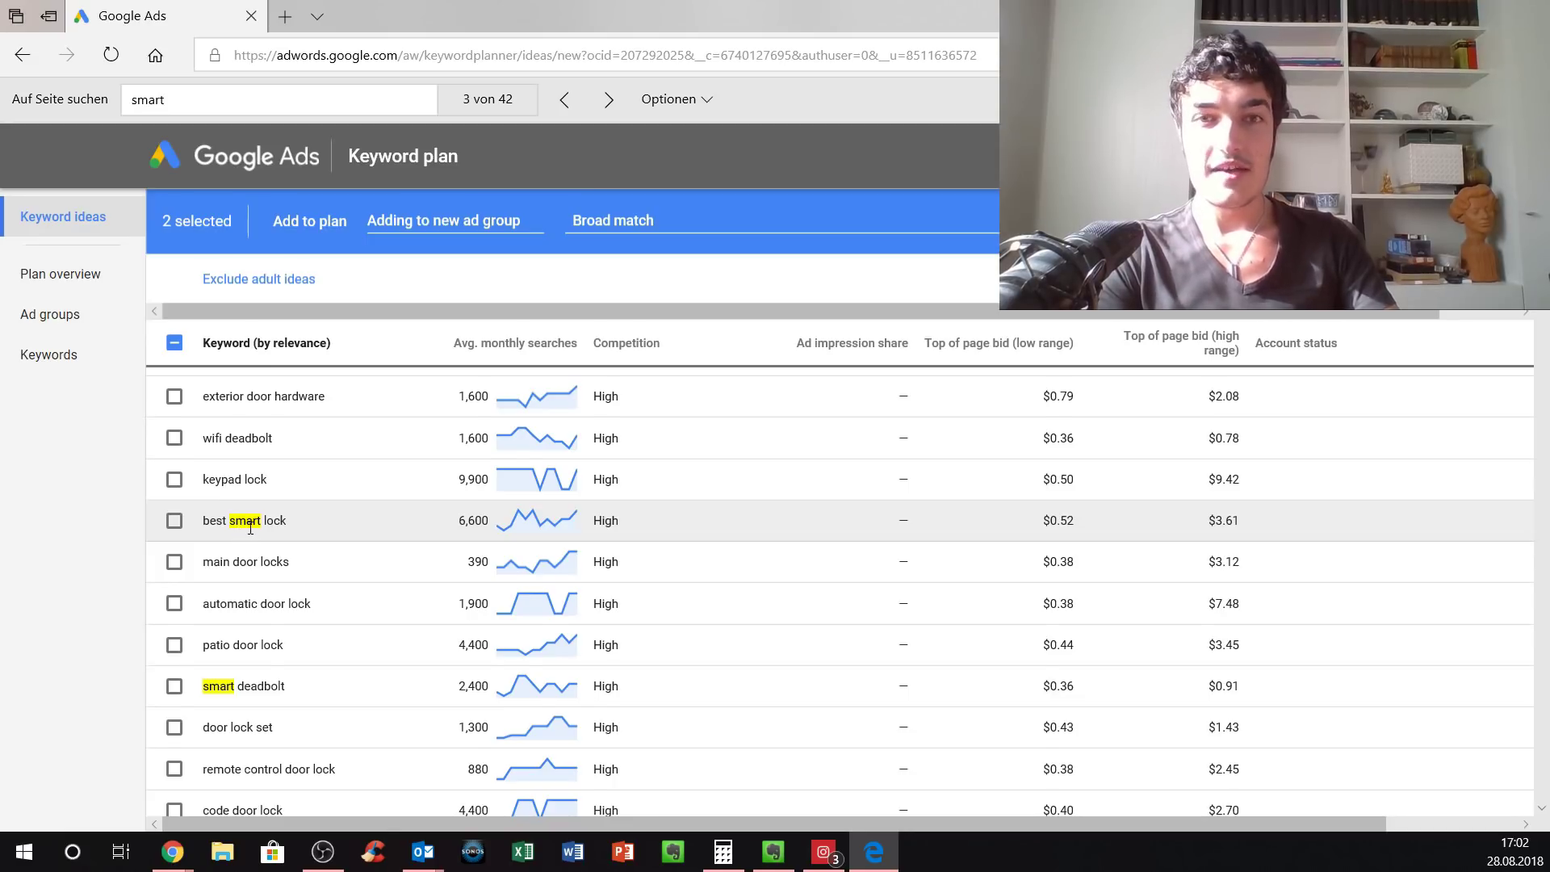
pyautogui.scroll(-5, 250, 528)
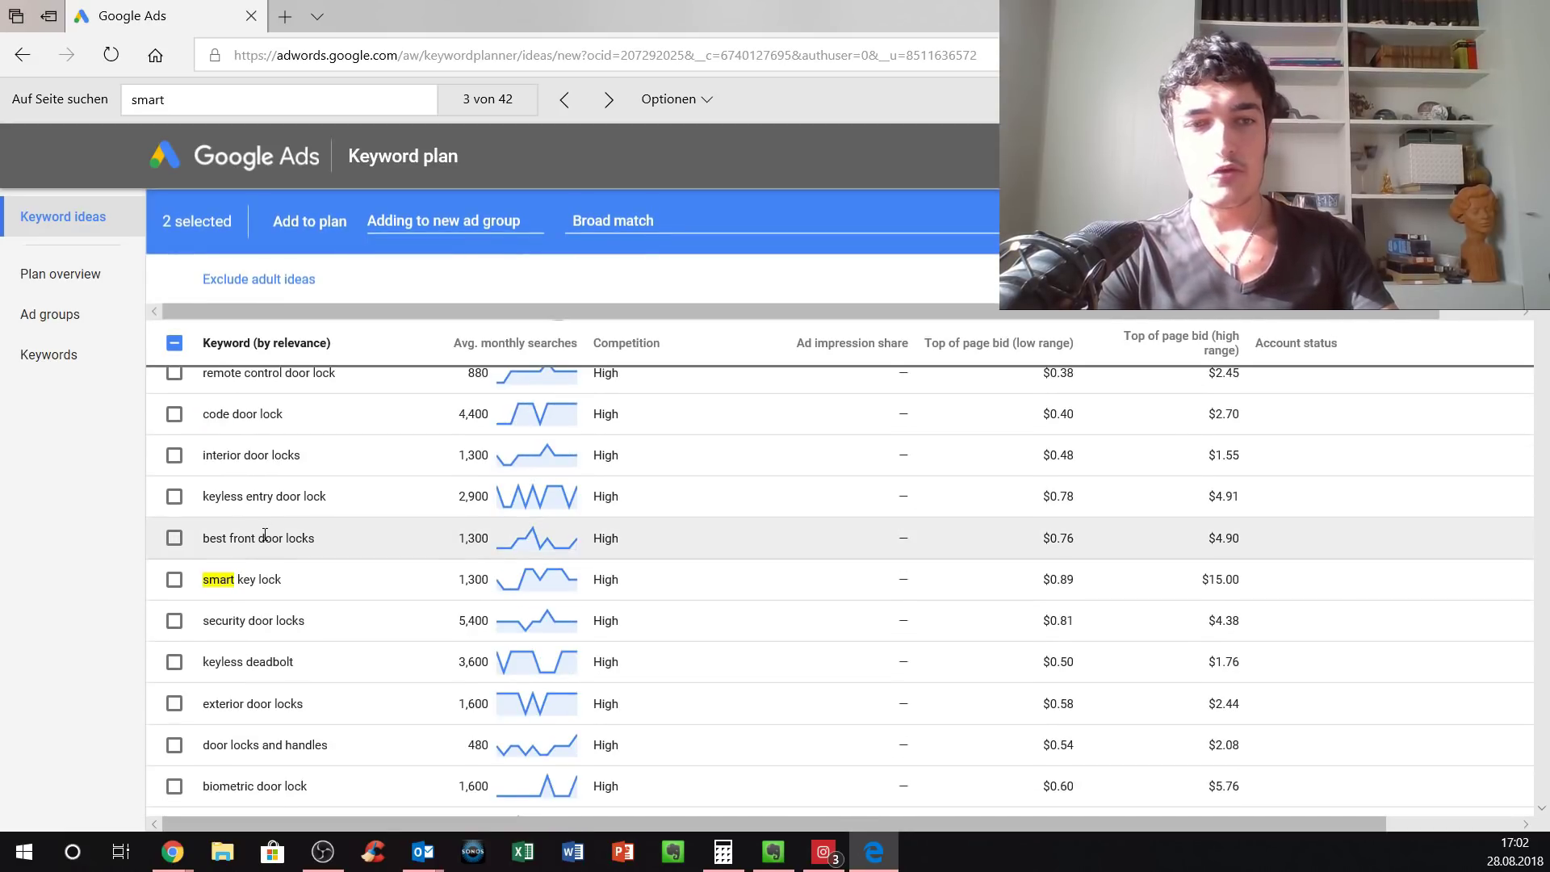
pyautogui.click(174, 579)
# Step: Add the keyword ideas "smartphone door lock" and "smart home locks" to the selection
pyautogui.scroll(-5, 176, 614)
pyautogui.scroll(10, 176, 613)
pyautogui.scroll(-10, 176, 614)
pyautogui.scroll(5, 176, 613)
pyautogui.scroll(-10, 179, 566)
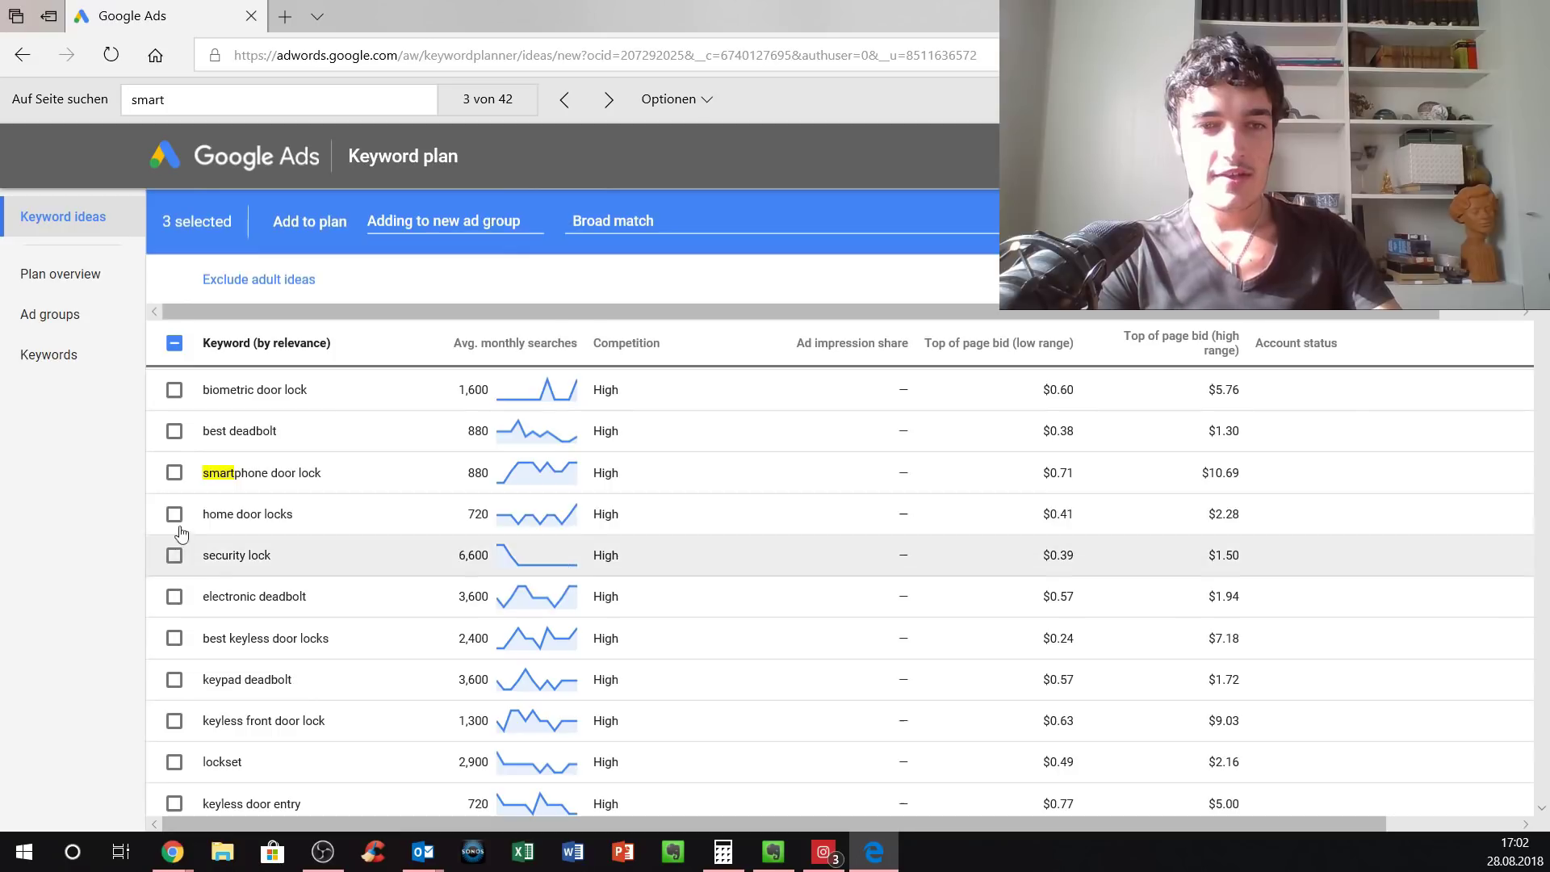
pyautogui.click(175, 472)
pyautogui.scroll(-7, 180, 512)
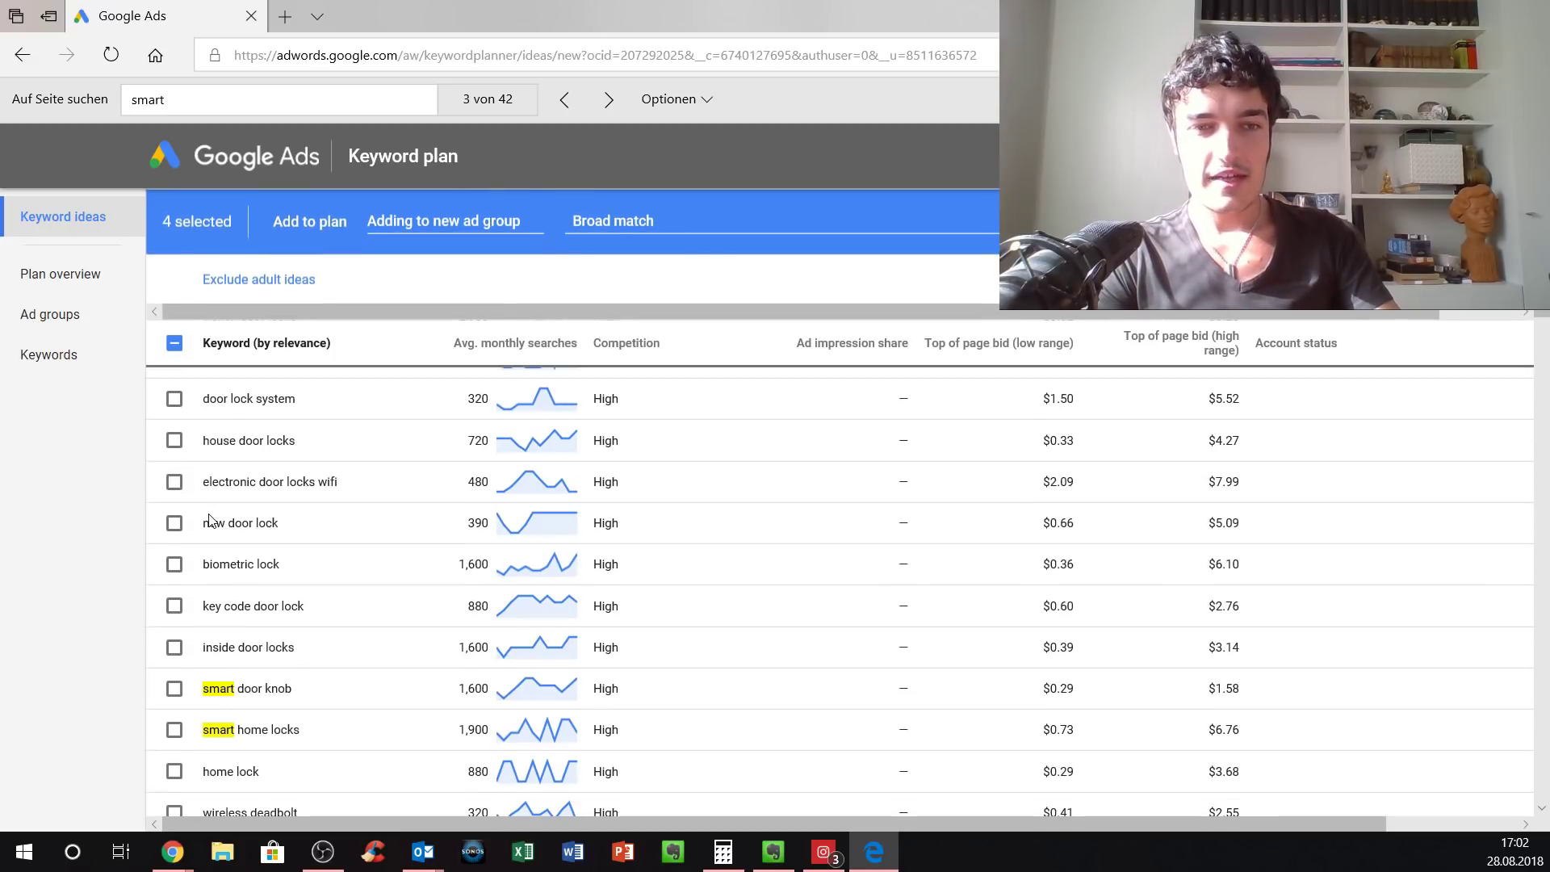
pyautogui.scroll(-3, 208, 525)
pyautogui.click(175, 597)
# Step: Review the average monthly searches of the selected smart lock keywords and look through the remaining keyword ideas for more "smart" matches
pyautogui.scroll(10, 231, 620)
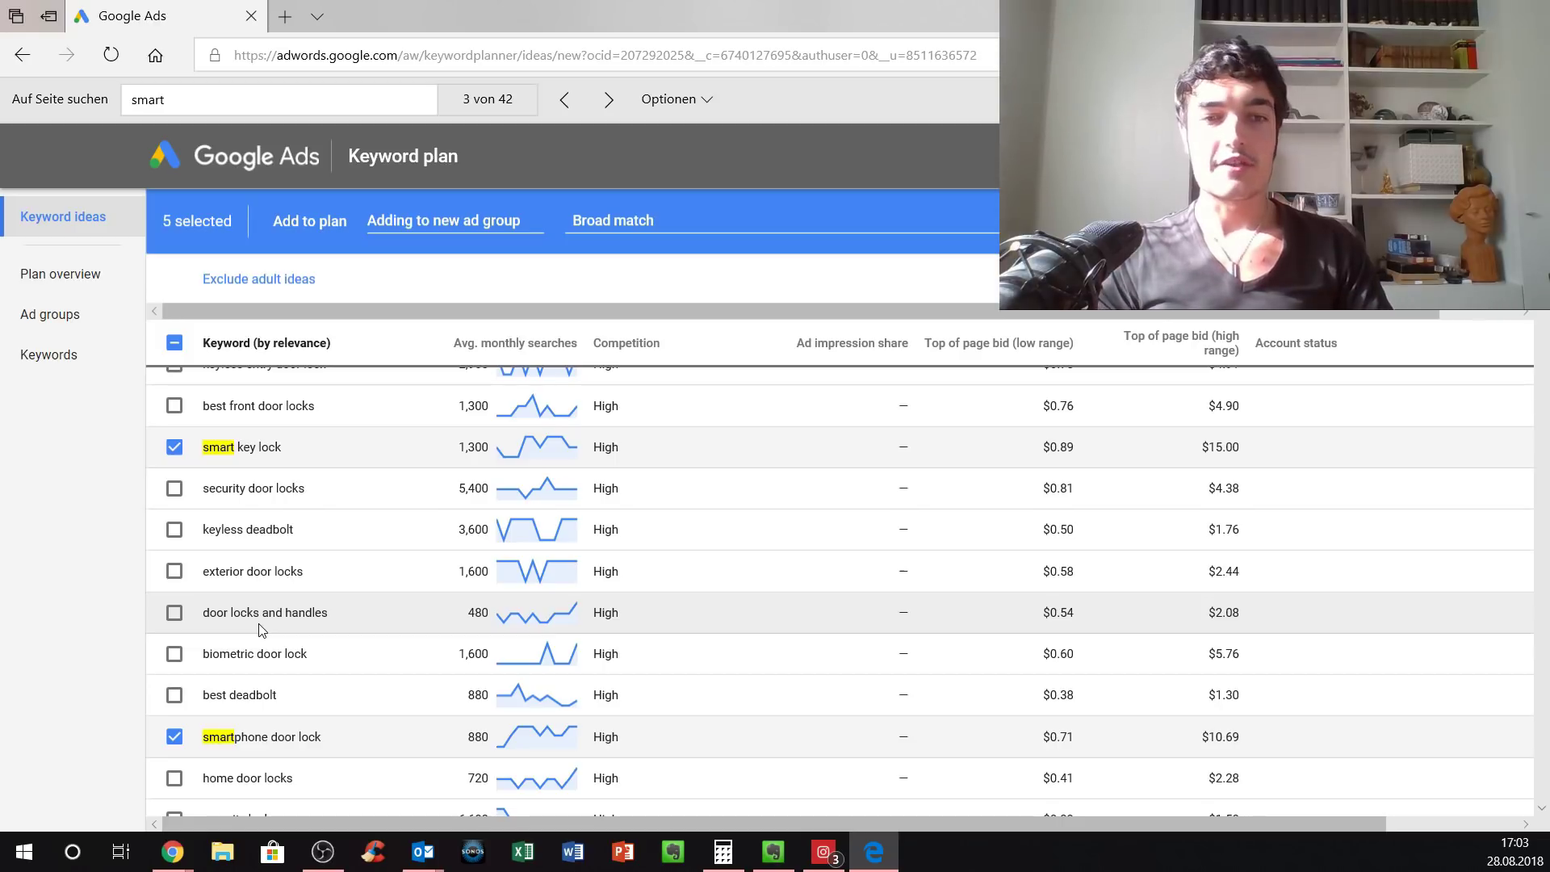
pyautogui.scroll(5, 260, 629)
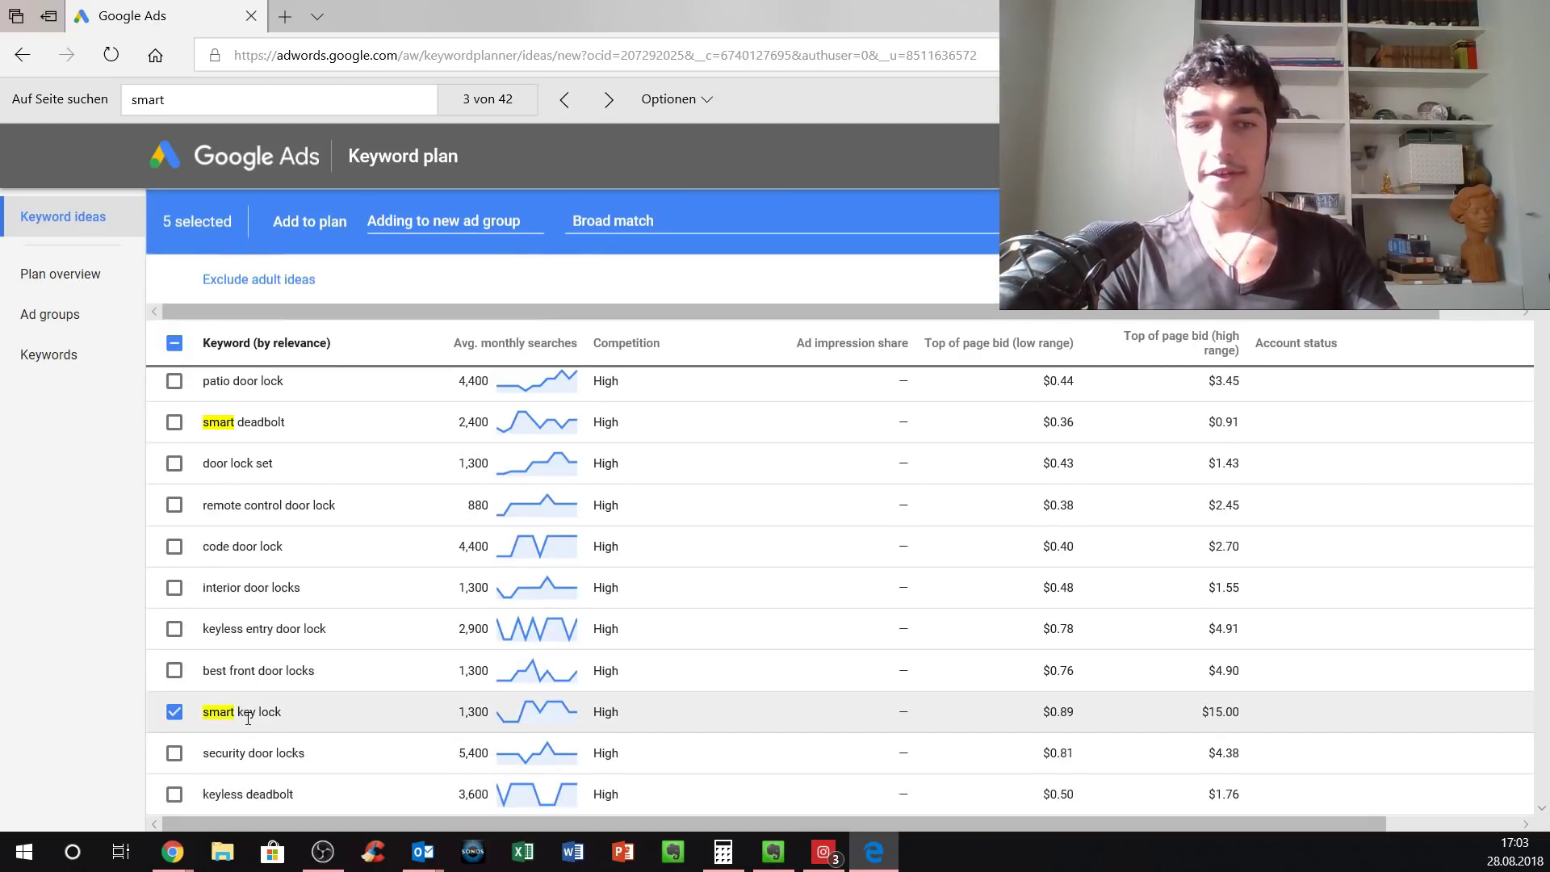
pyautogui.scroll(9, 218, 620)
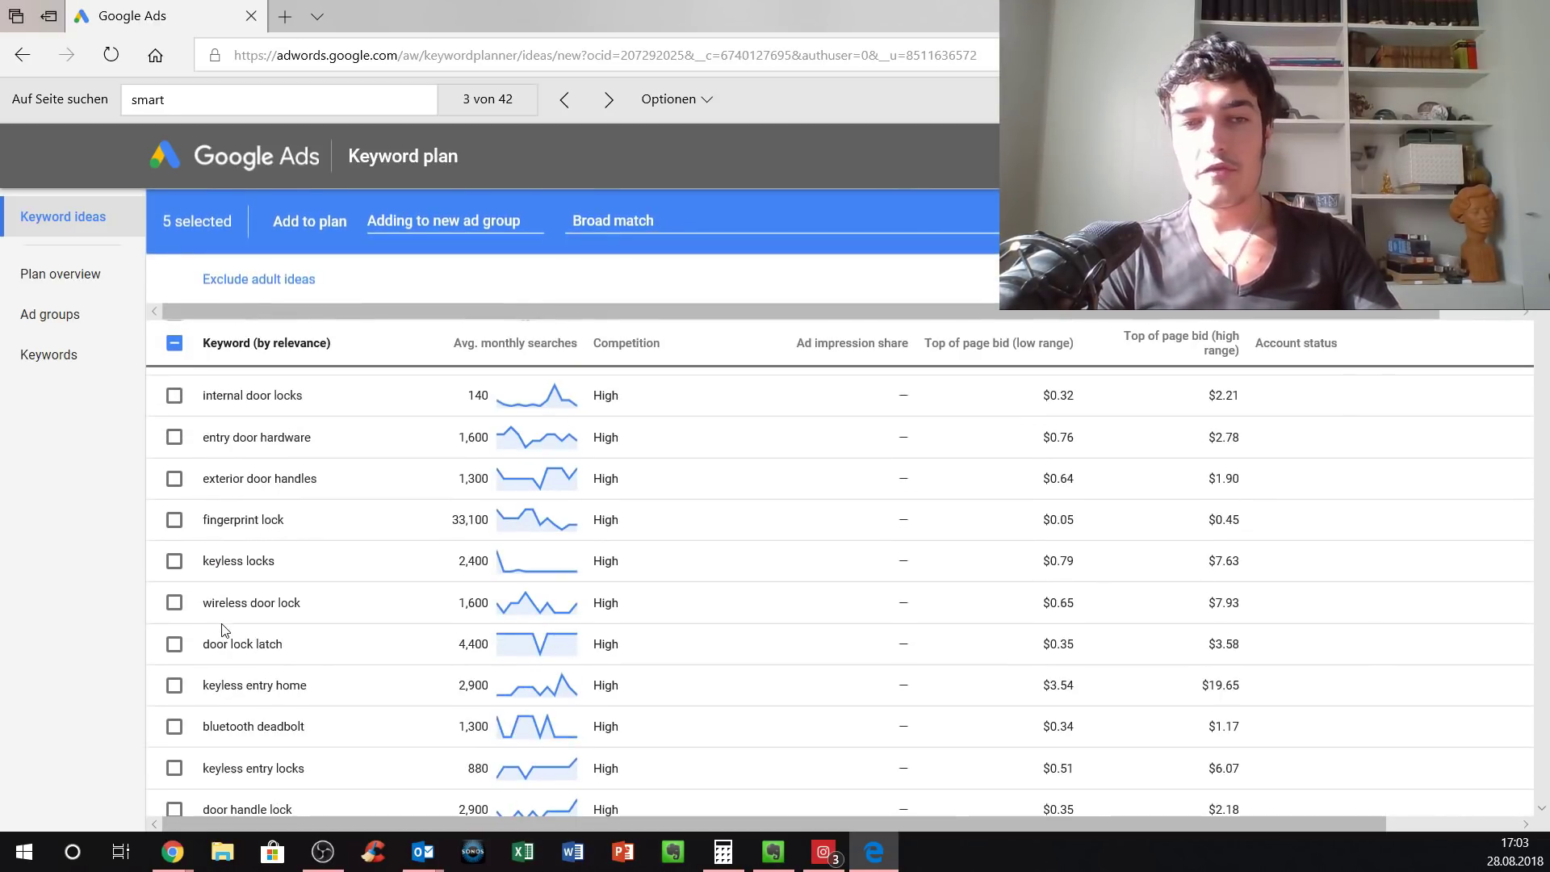
pyautogui.scroll(6, 225, 630)
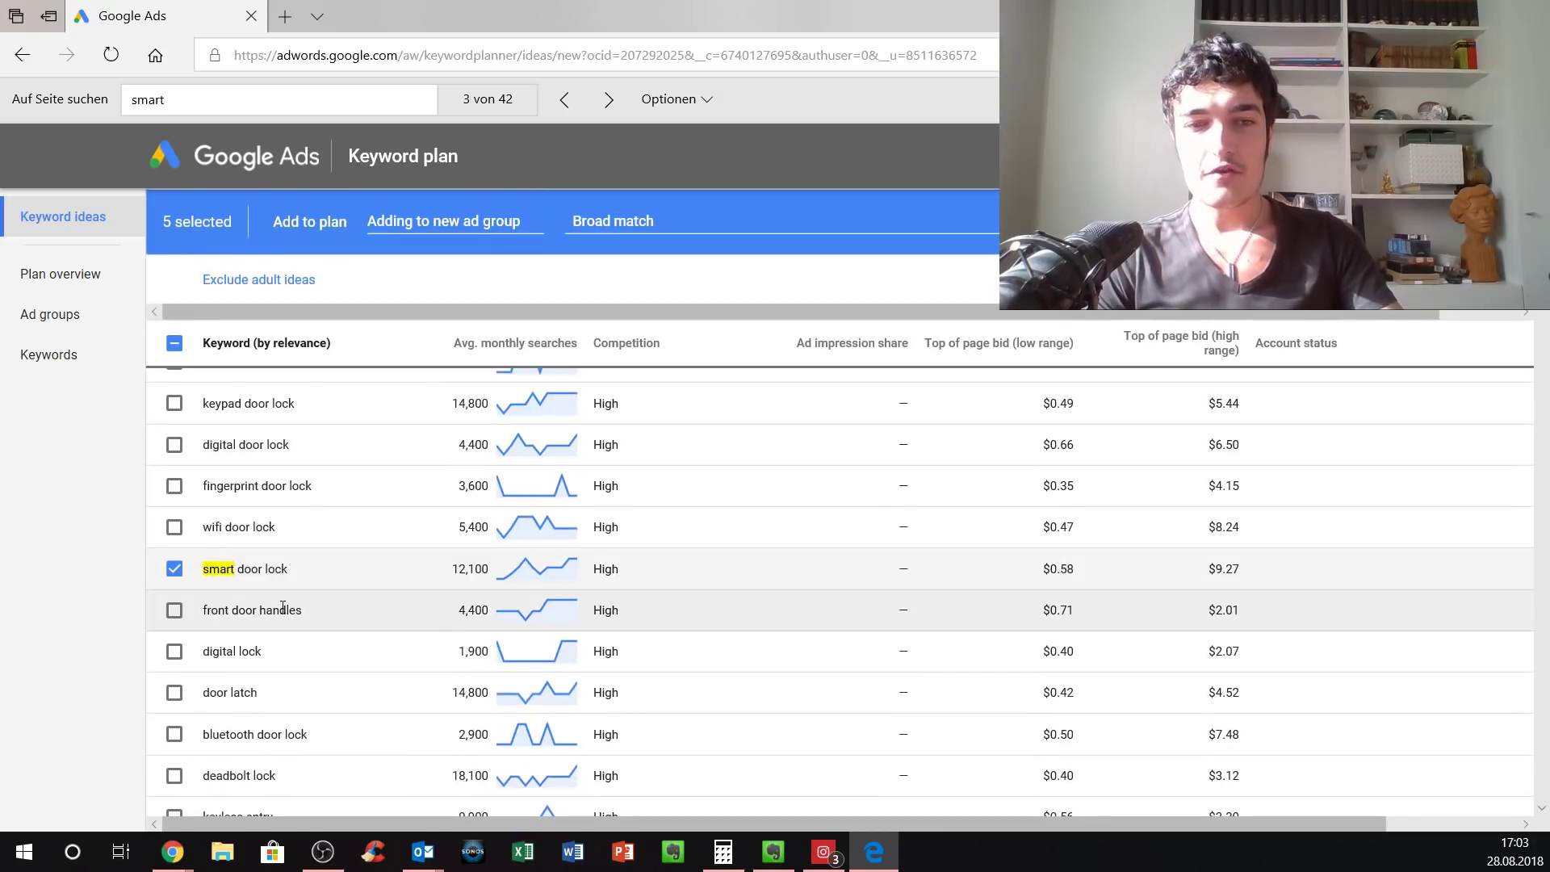
pyautogui.scroll(-4, 282, 607)
pyautogui.scroll(7, 291, 608)
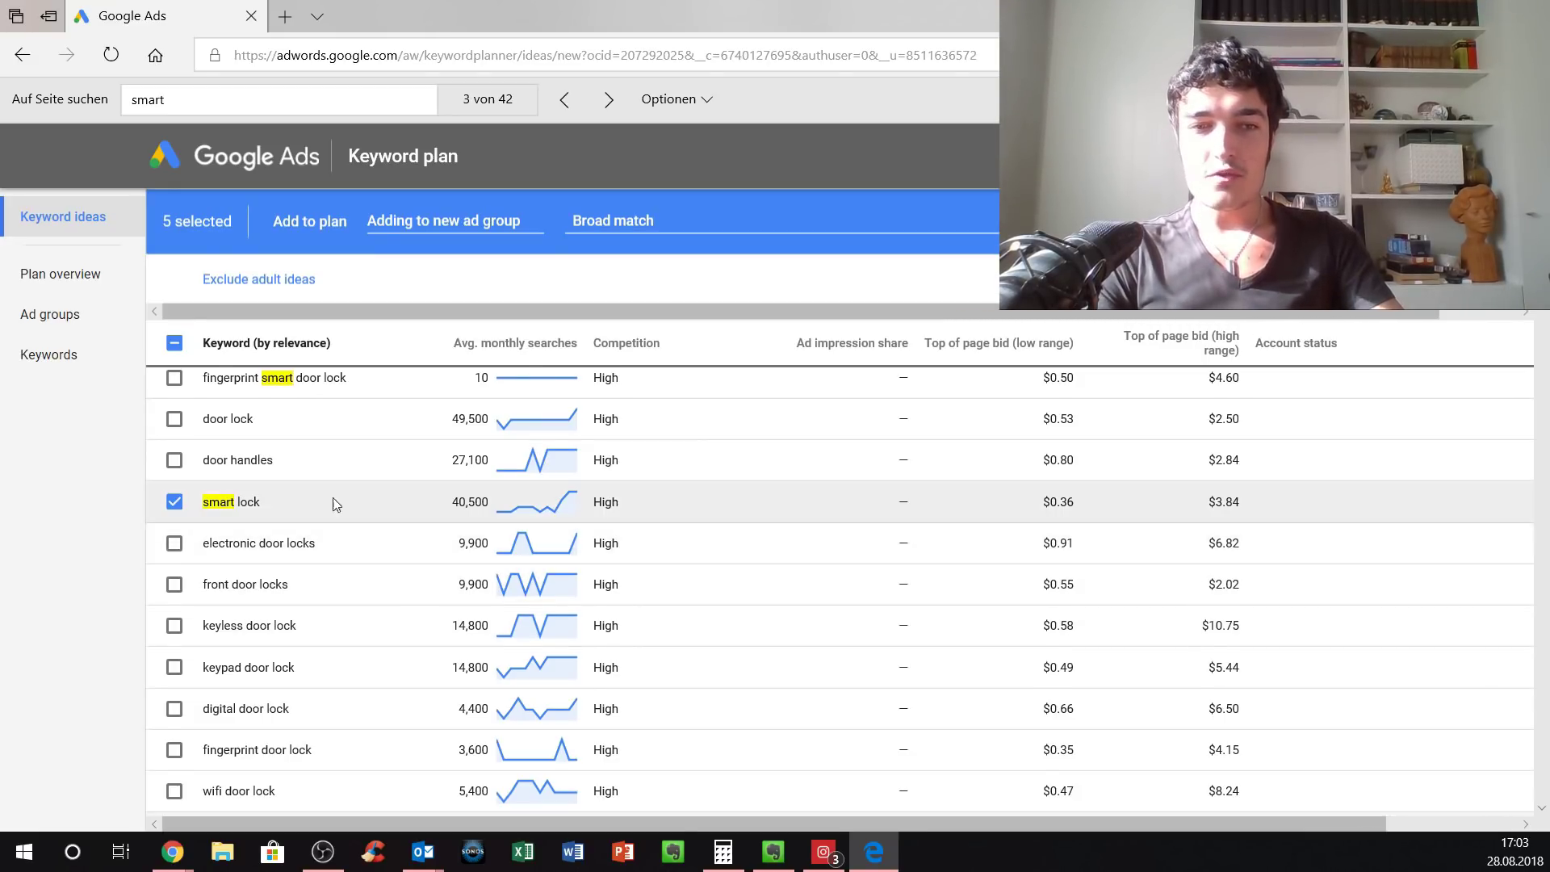
pyautogui.scroll(-15, 337, 505)
pyautogui.scroll(-15, 362, 570)
pyautogui.scroll(-15, 1247, 498)
pyautogui.scroll(-8, 1356, 550)
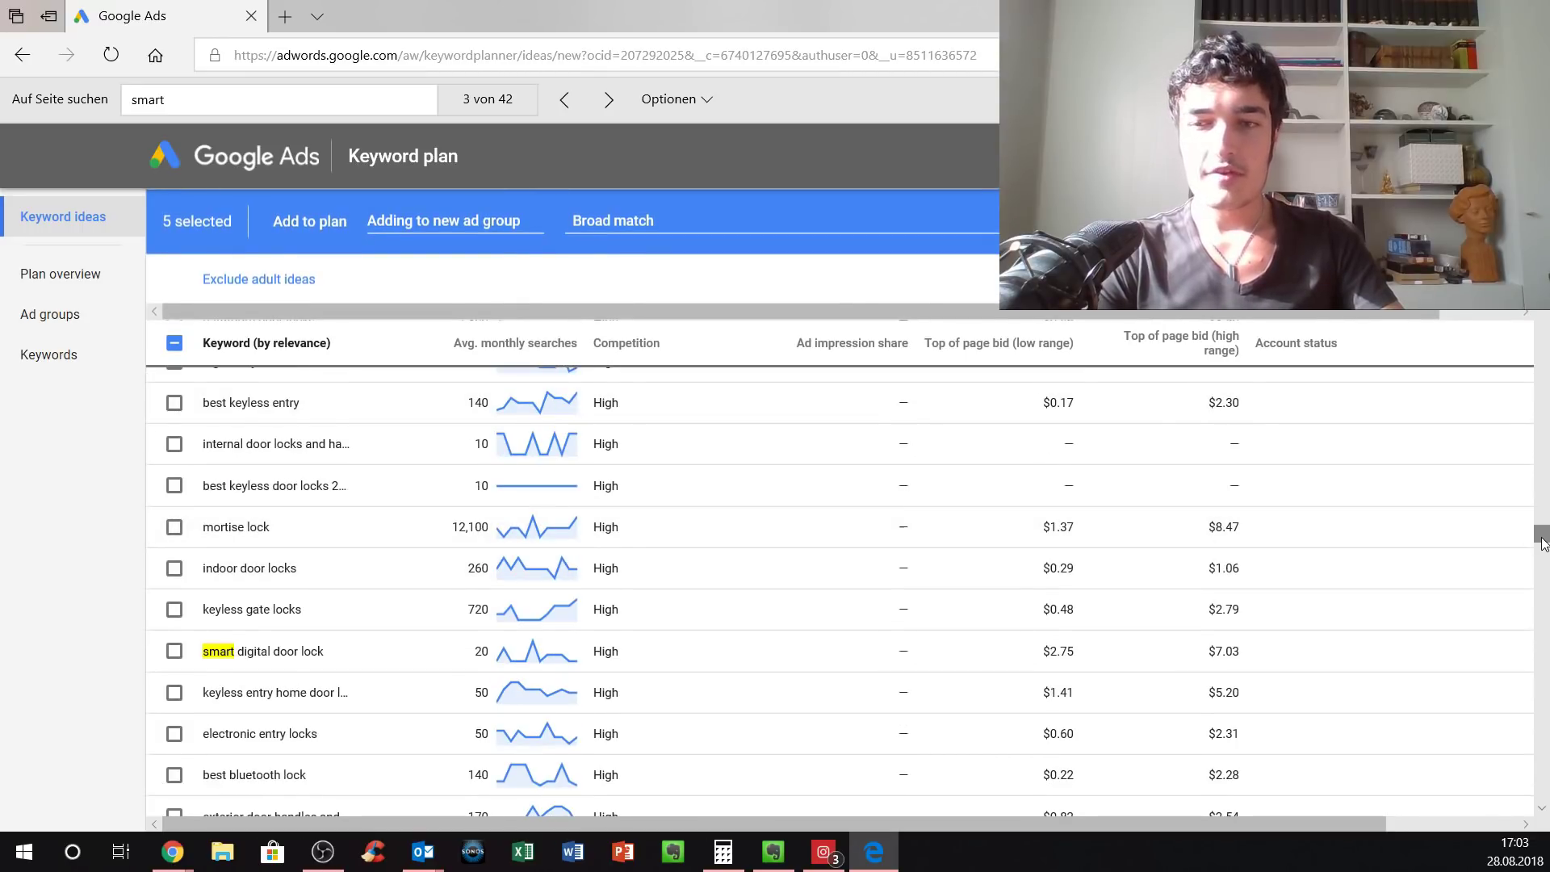
pyautogui.scroll(10, 1216, 517)
pyautogui.scroll(12, 1130, 565)
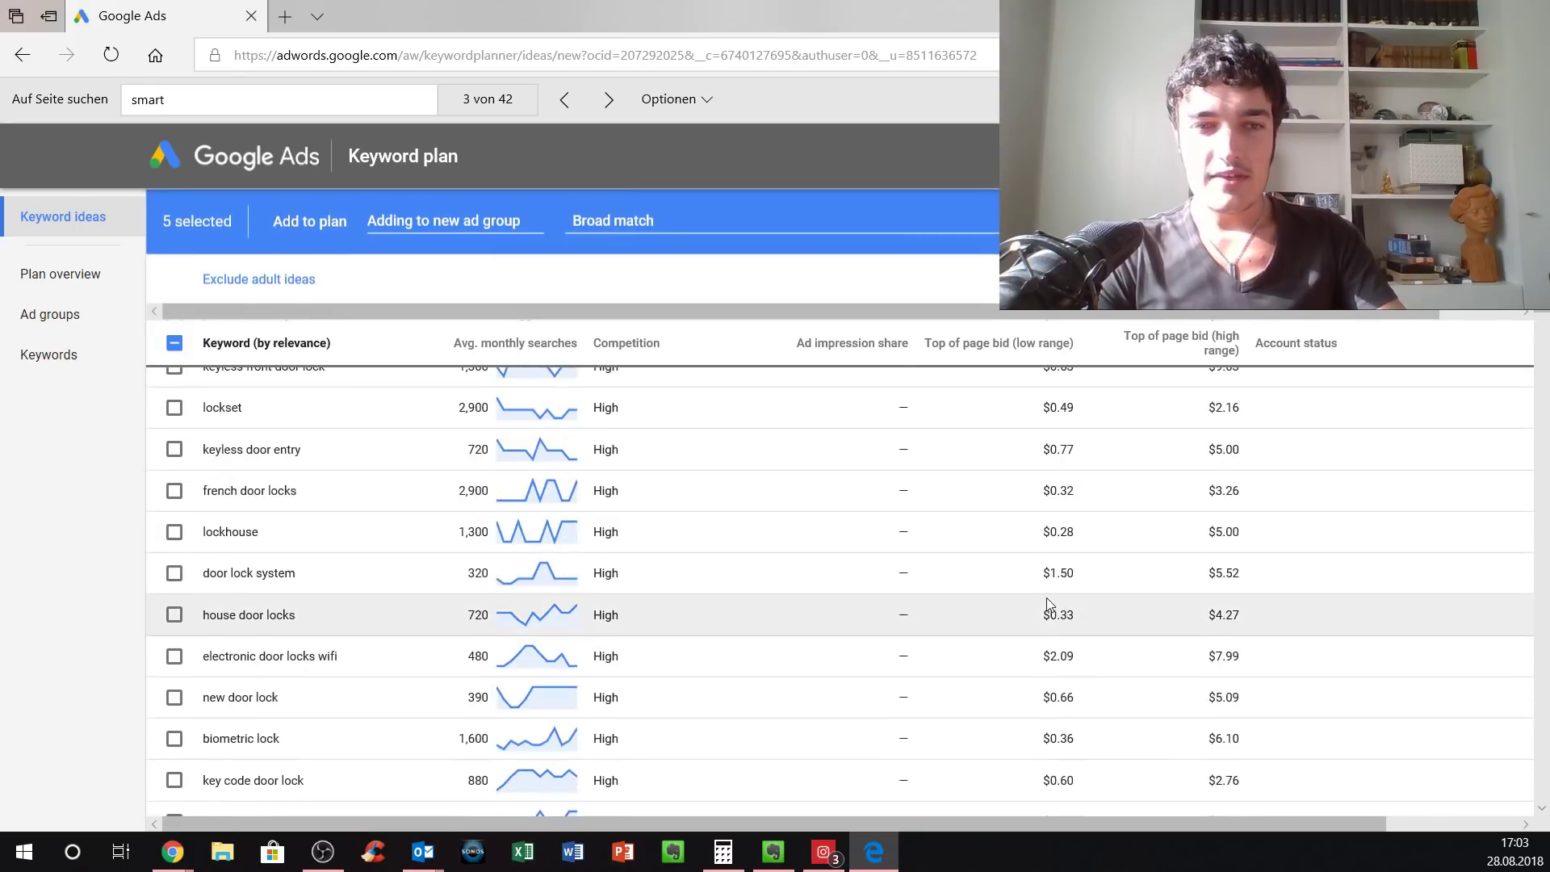
# Step: Read the explanation of the high range top of page bid and examine the low range bid for "smart lock"
pyautogui.scroll(5, 1049, 603)
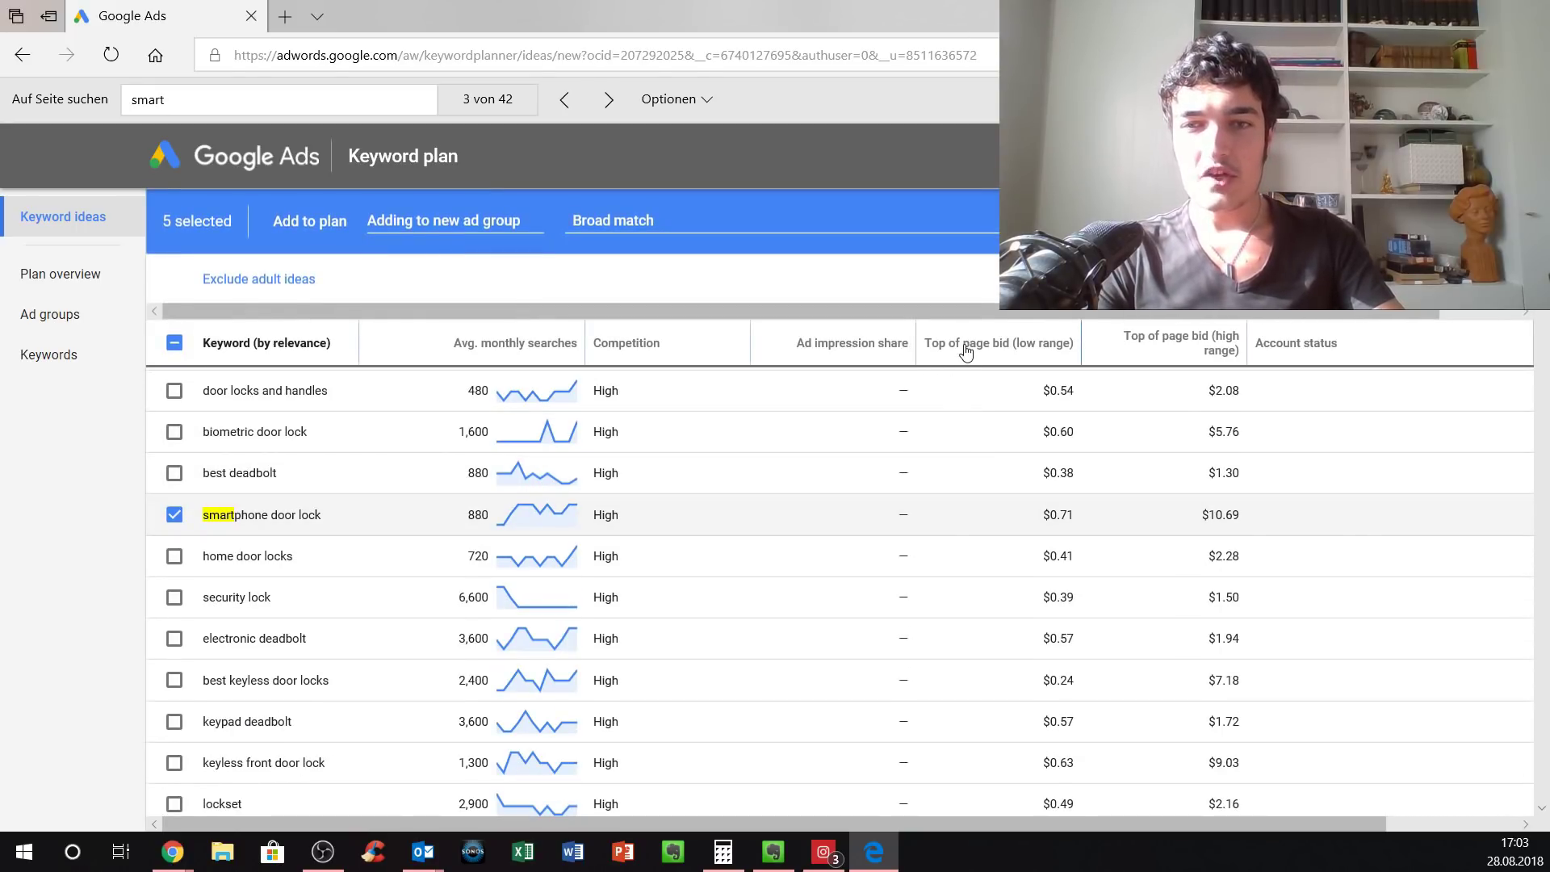
pyautogui.moveTo(1177, 352)
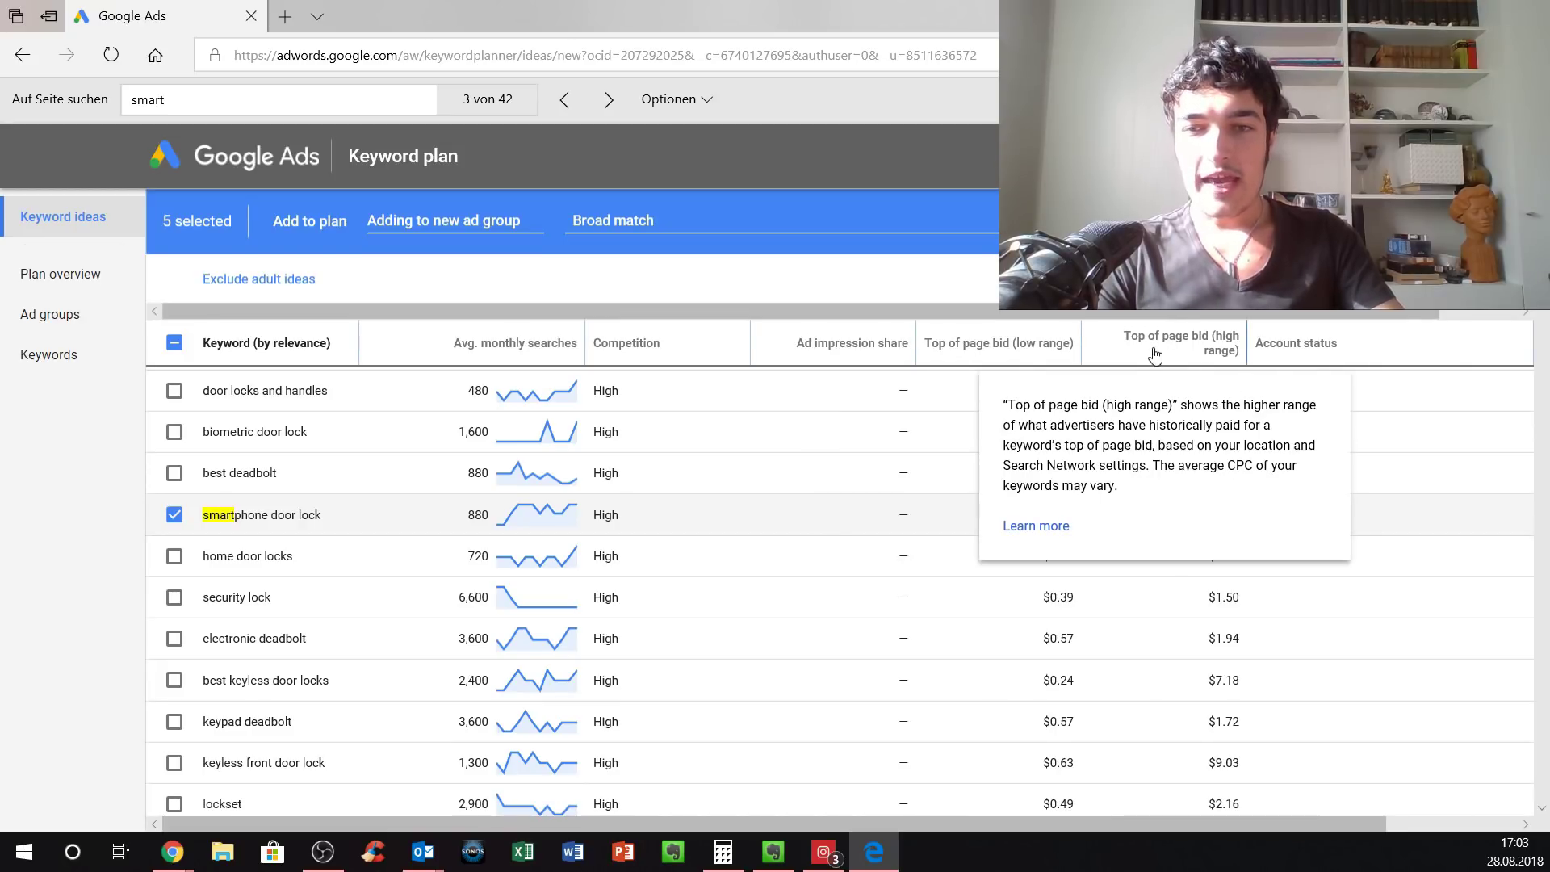
pyautogui.scroll(2, 1026, 526)
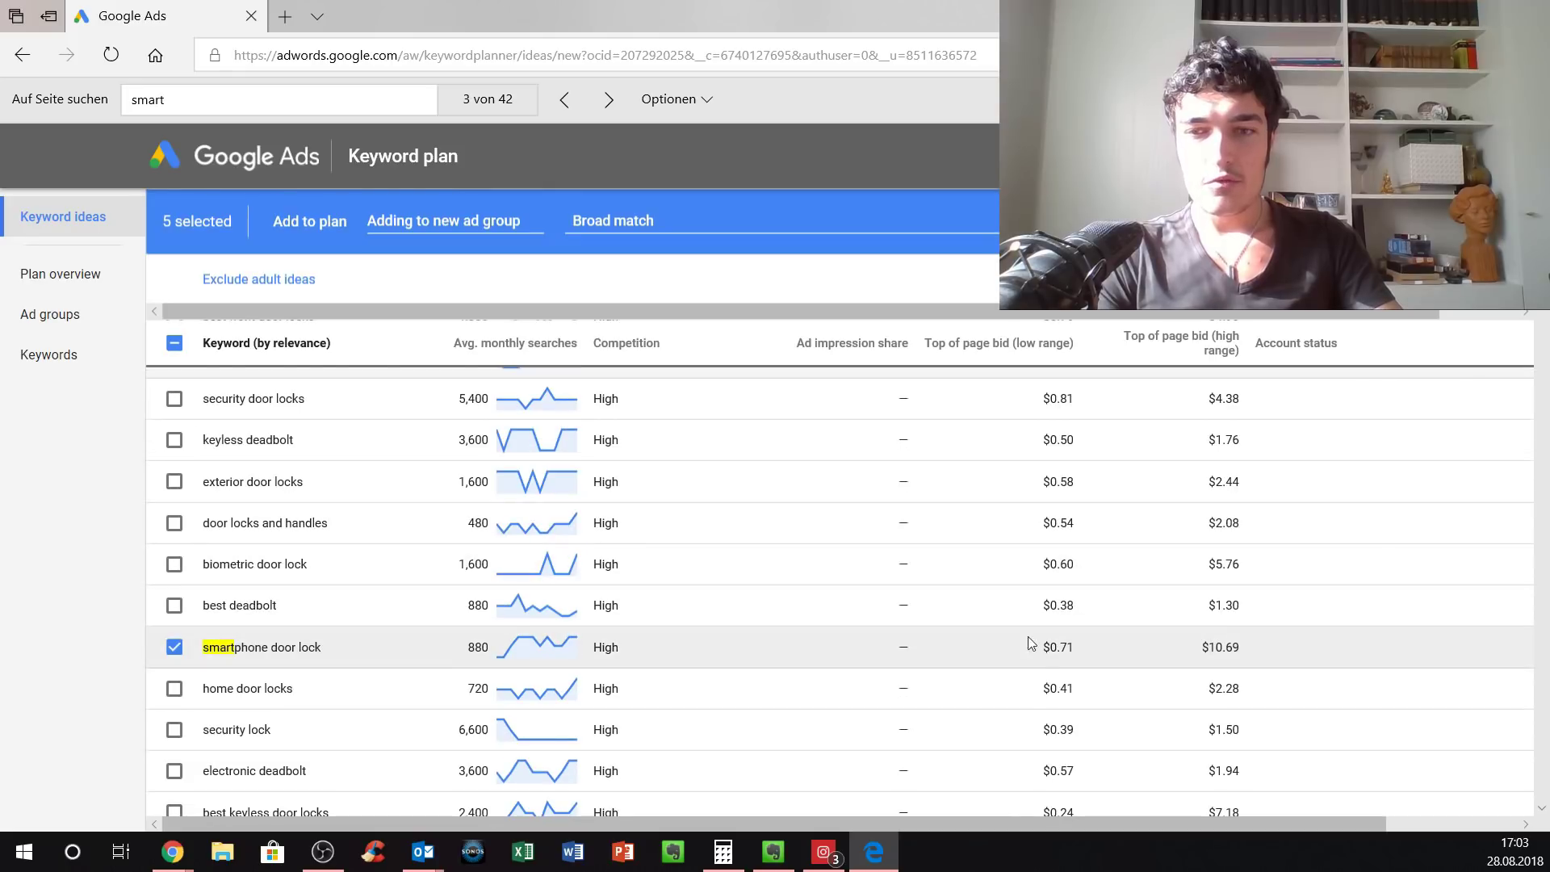
pyautogui.scroll(2, 1037, 650)
pyautogui.scroll(15, 1039, 656)
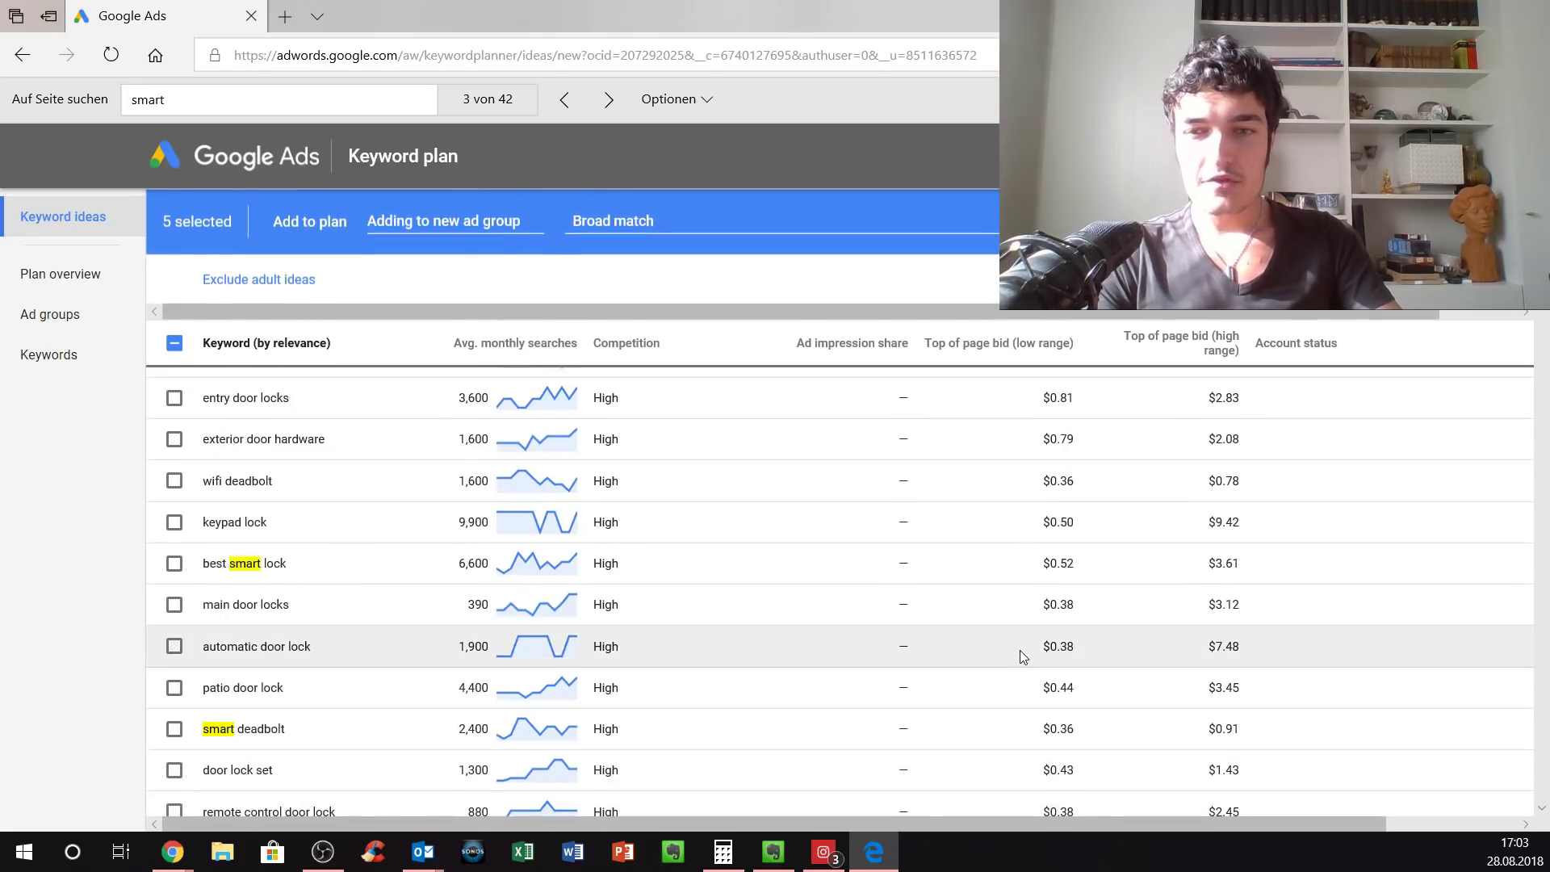
pyautogui.scroll(5, 1020, 650)
pyautogui.scroll(-3, 1021, 651)
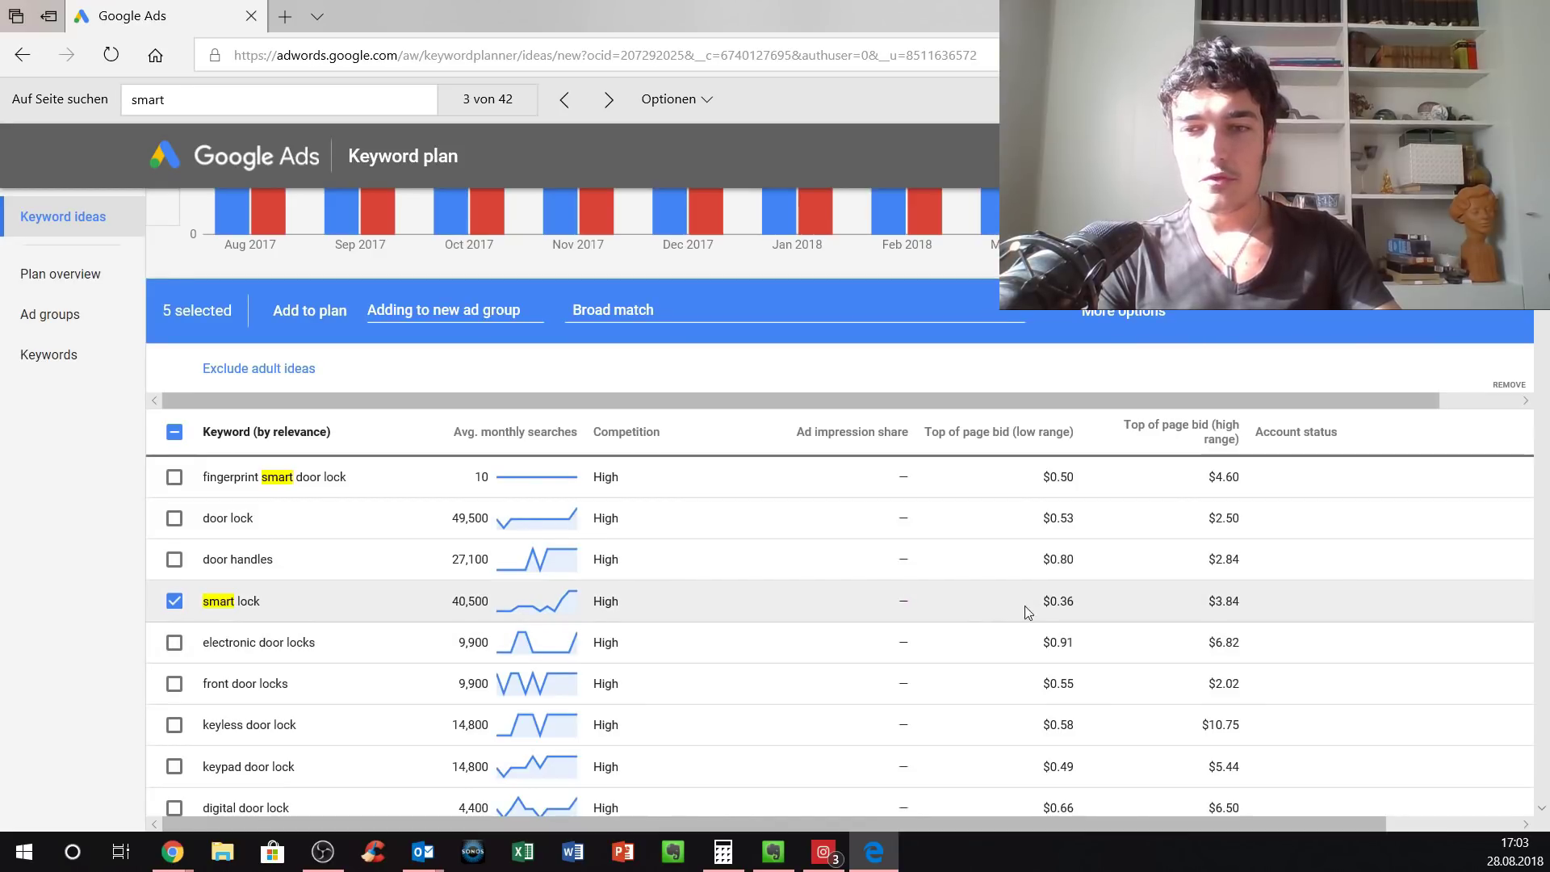
pyautogui.moveTo(212, 603); pyautogui.dragTo(267, 601)
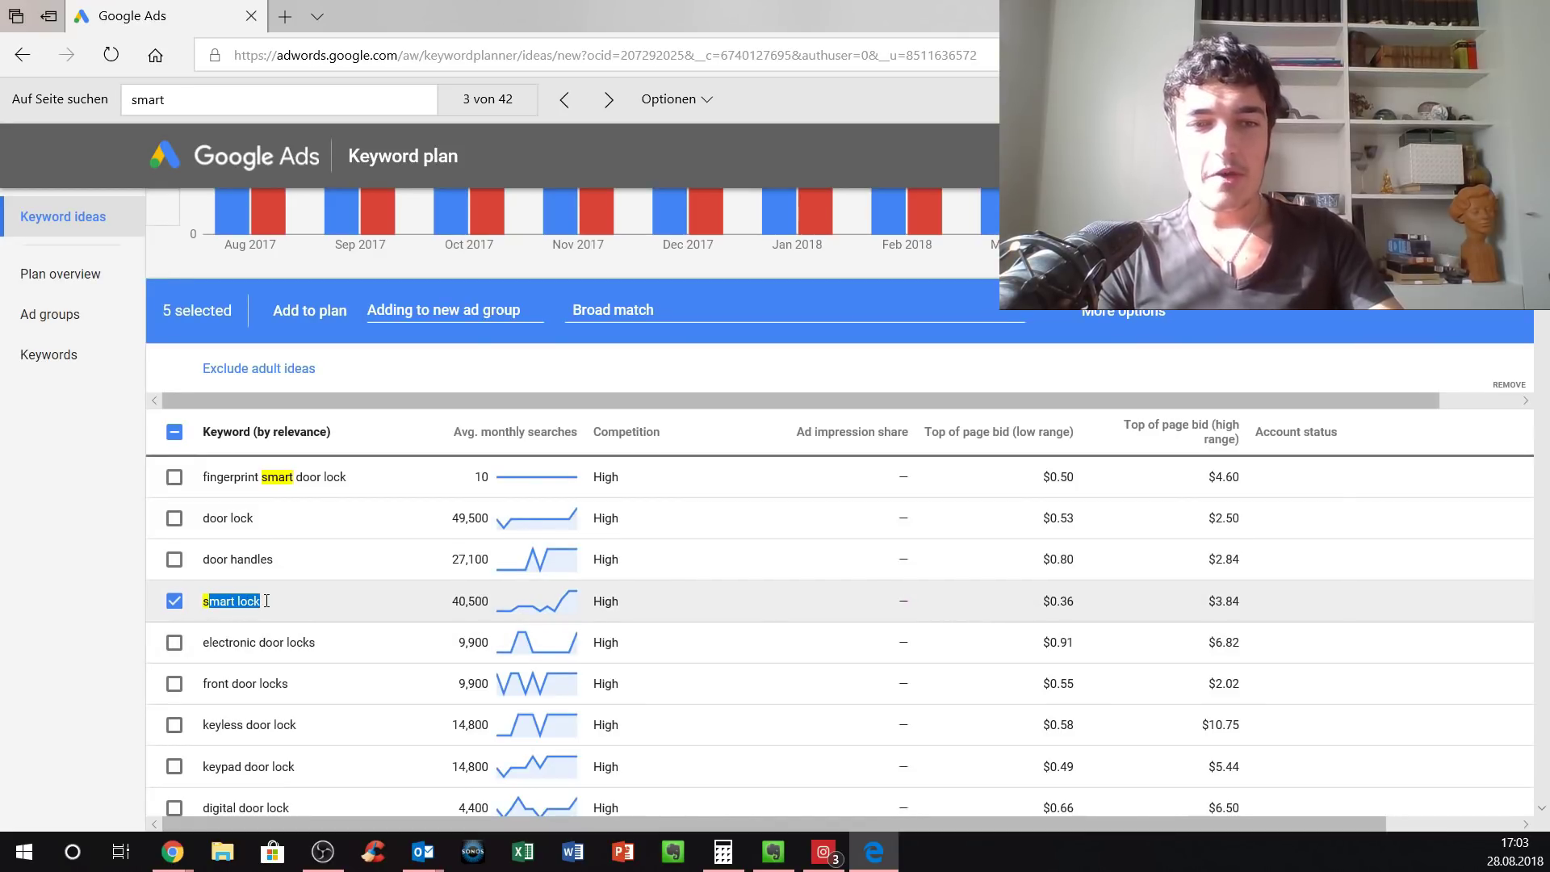
pyautogui.click(272, 602)
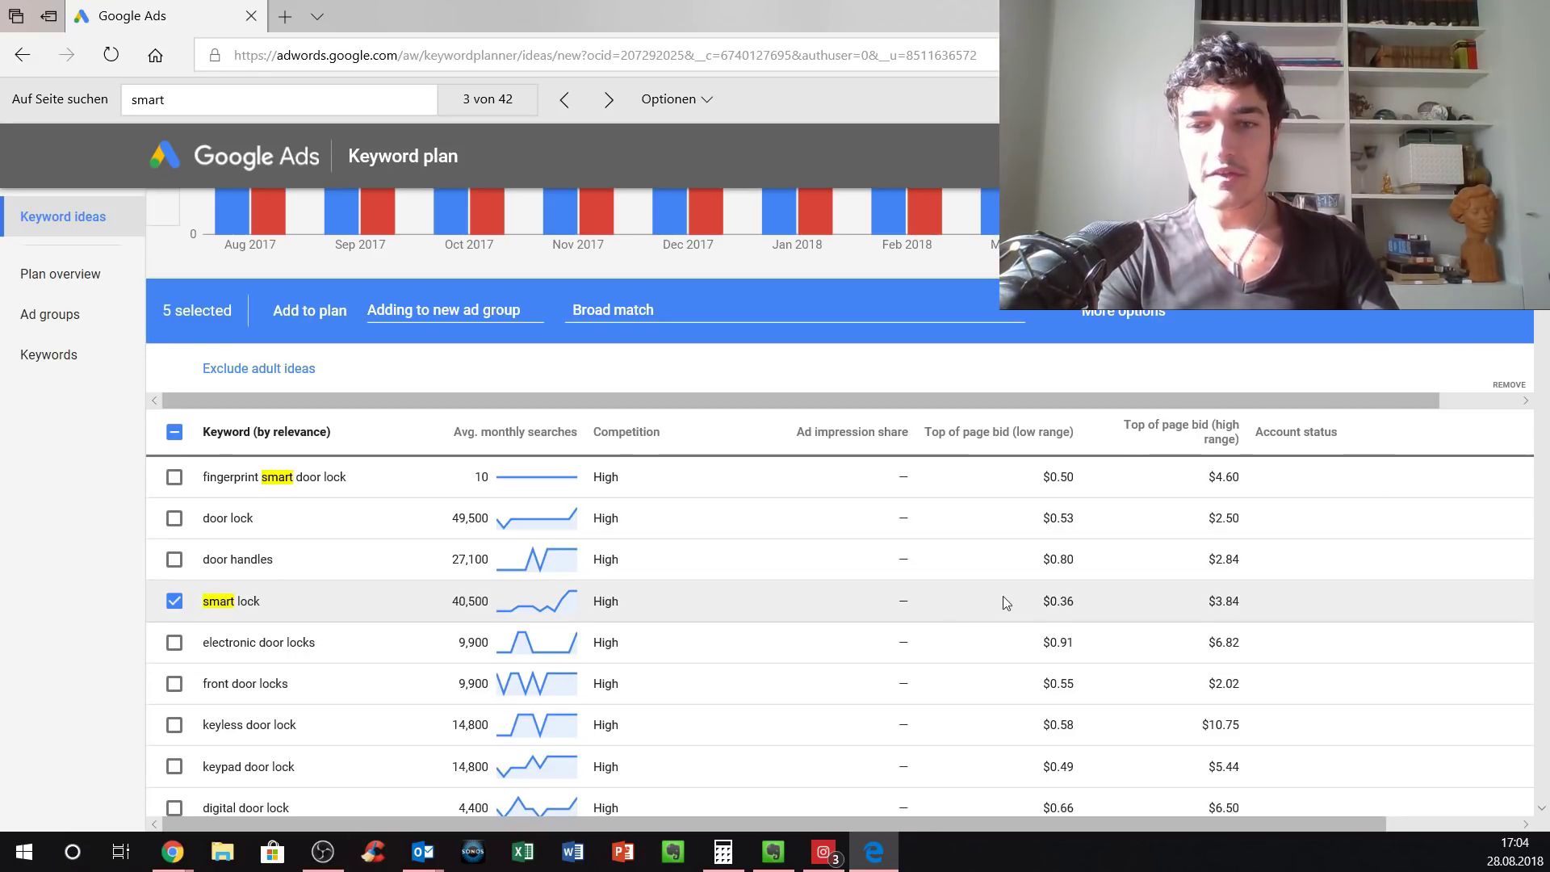
pyautogui.moveTo(1041, 601); pyautogui.dragTo(1078, 606)
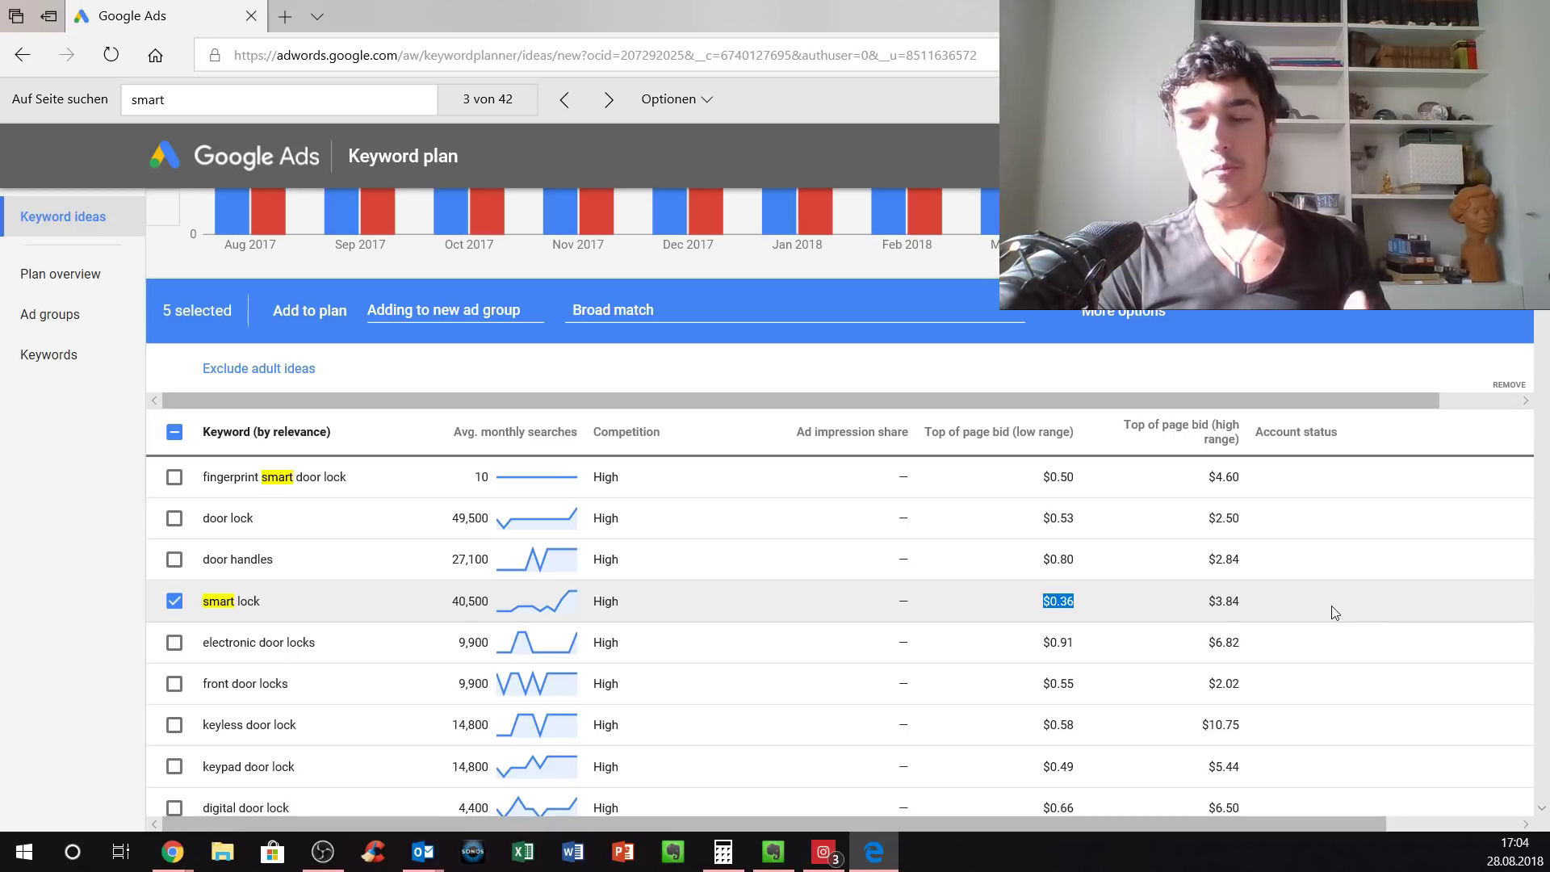
# Step: Compare the high range top of page bids of the selected keywords, from "smart lock" to "smartphone door lock"
pyautogui.scroll(-6, 1266, 607)
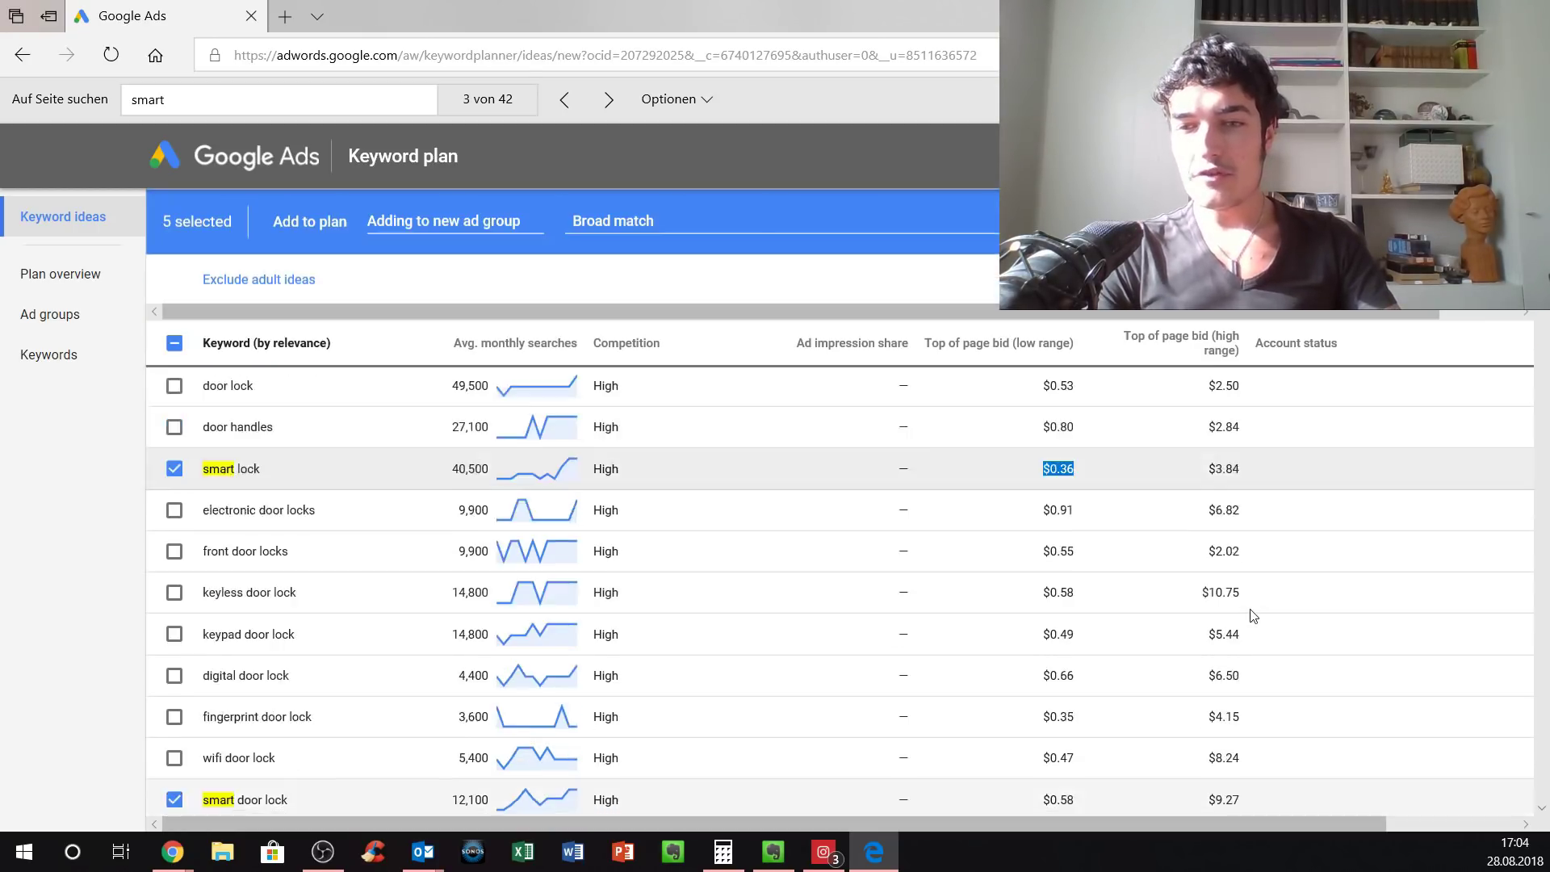
pyautogui.scroll(-8, 1232, 690)
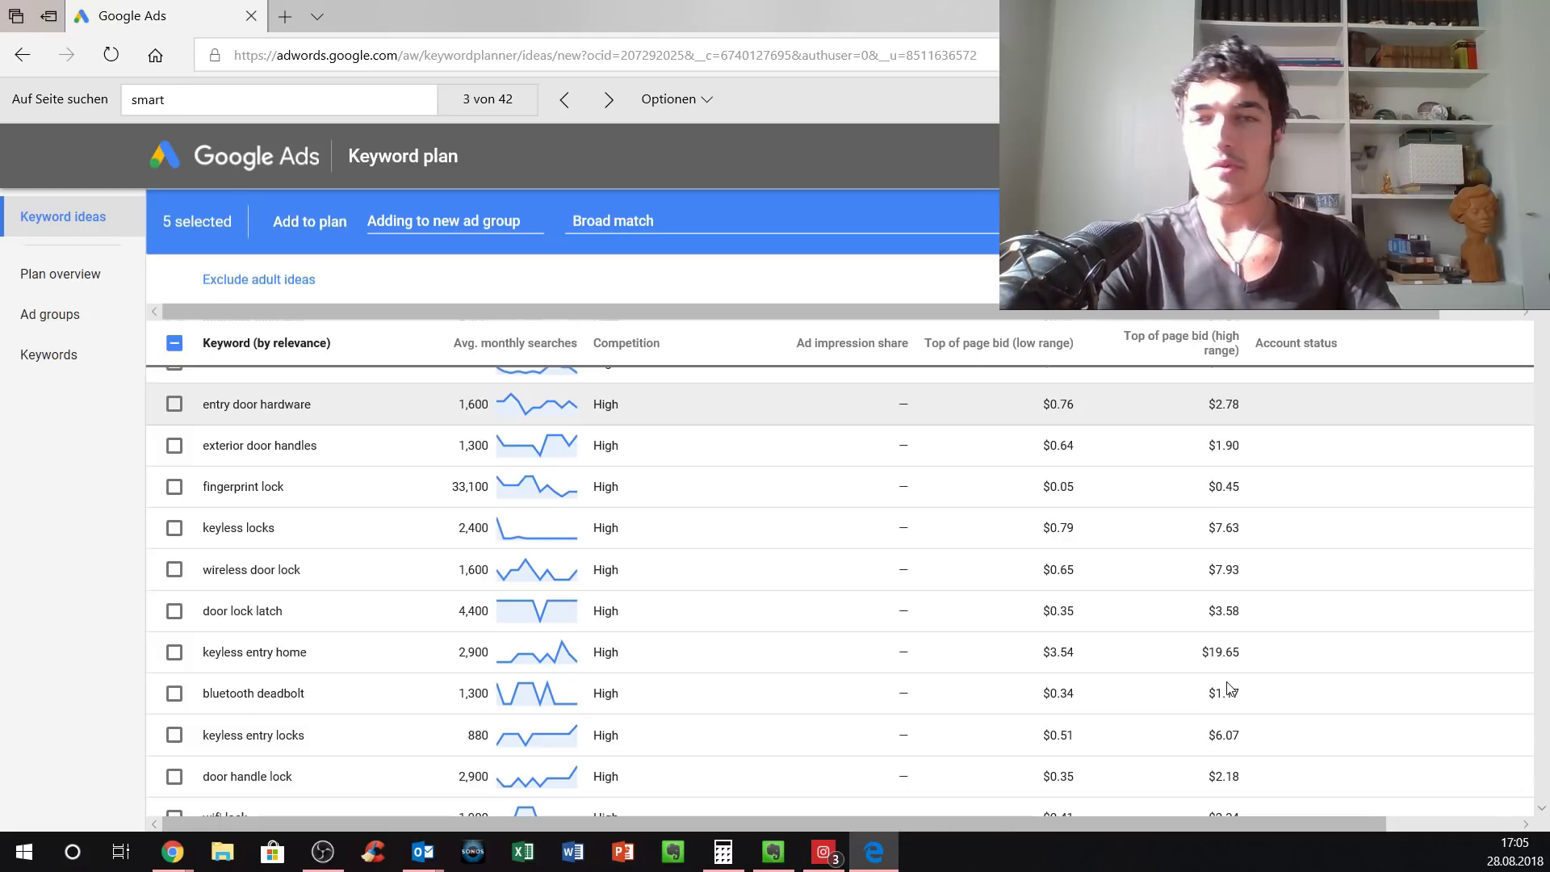
pyautogui.scroll(8, 1226, 688)
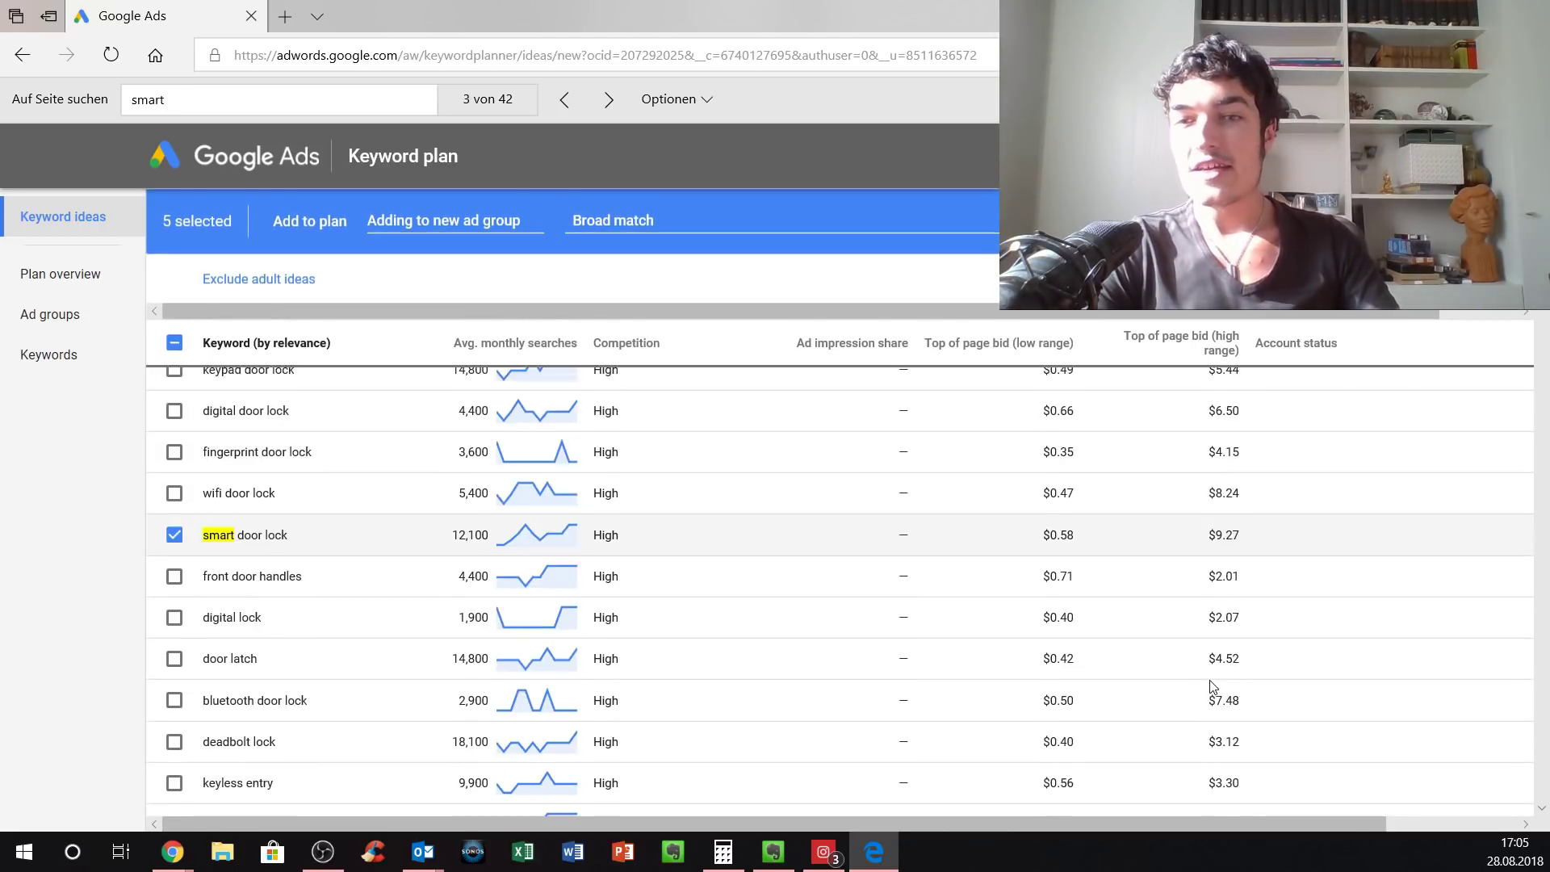
pyautogui.scroll(5, 1211, 687)
pyautogui.scroll(5, 1202, 672)
pyautogui.scroll(-15, 1199, 666)
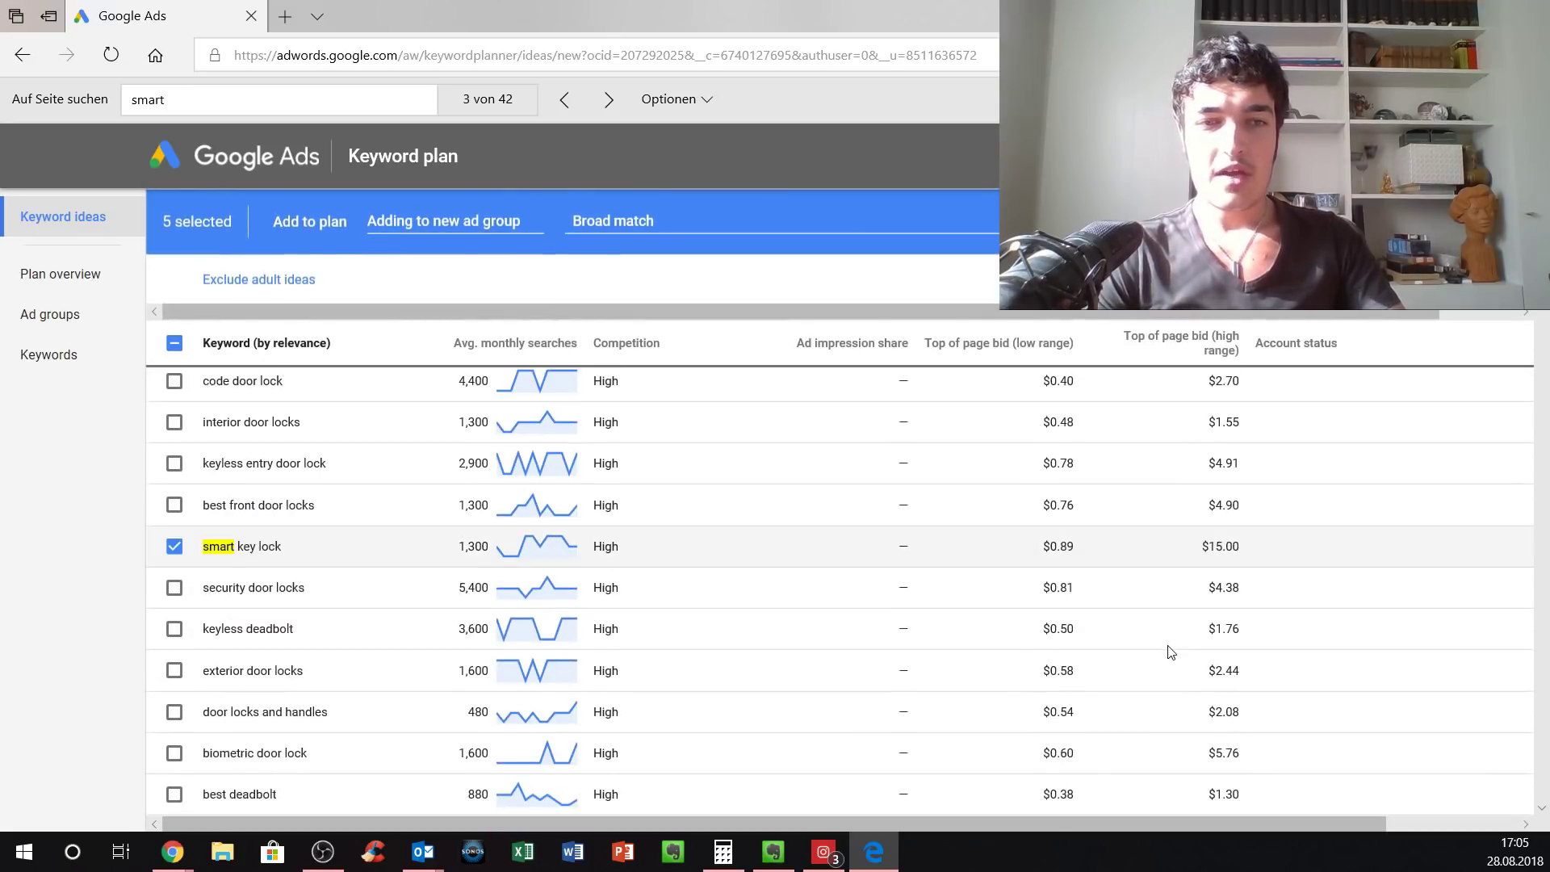
pyautogui.scroll(-3, 1170, 652)
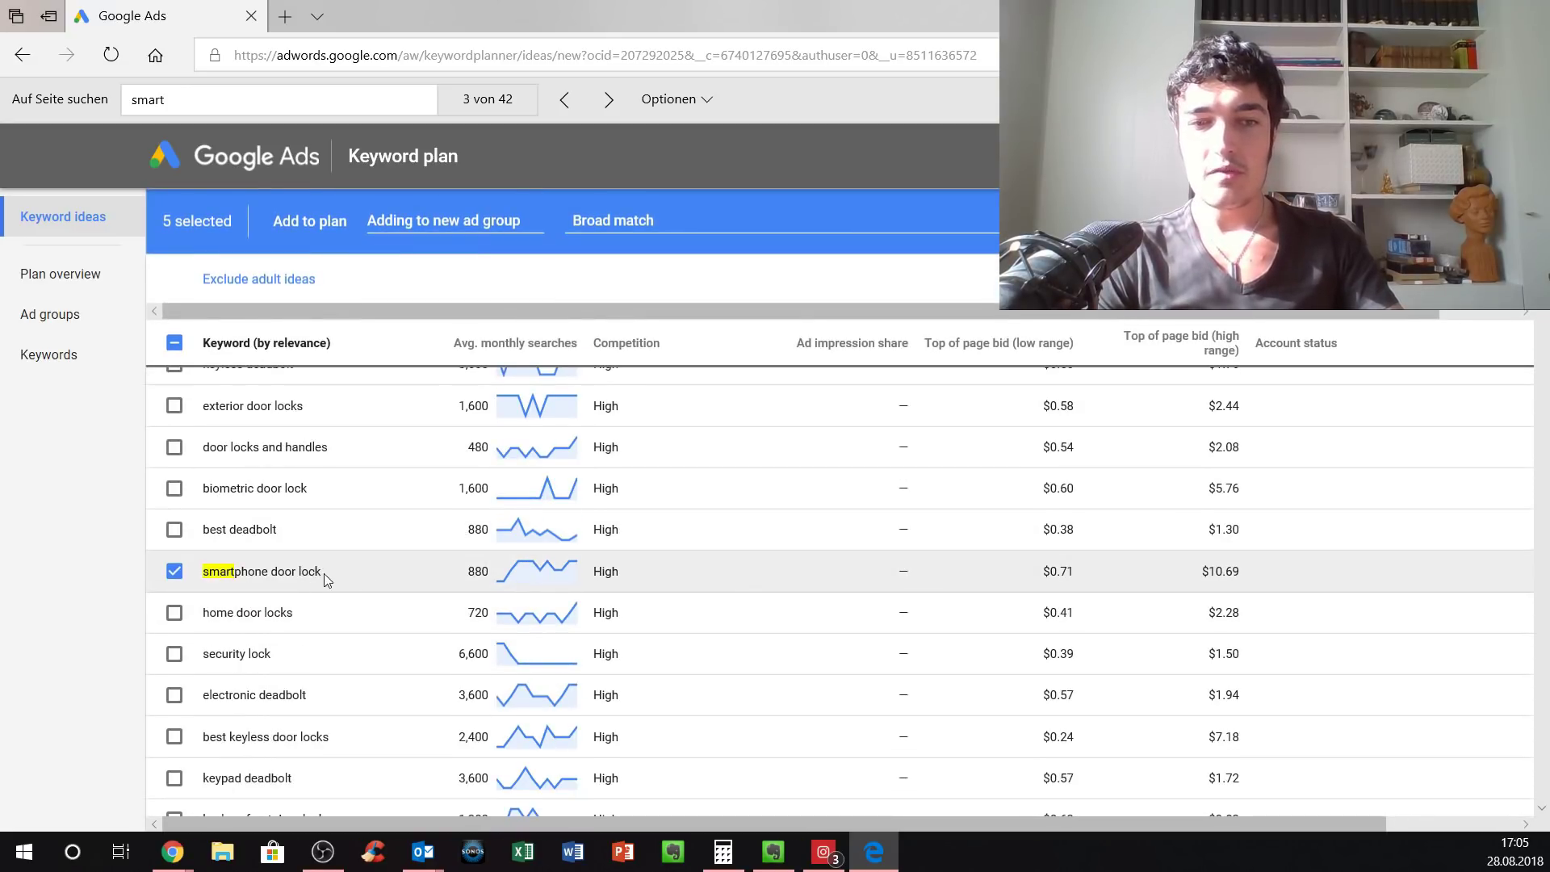
pyautogui.moveTo(322, 569); pyautogui.dragTo(272, 570)
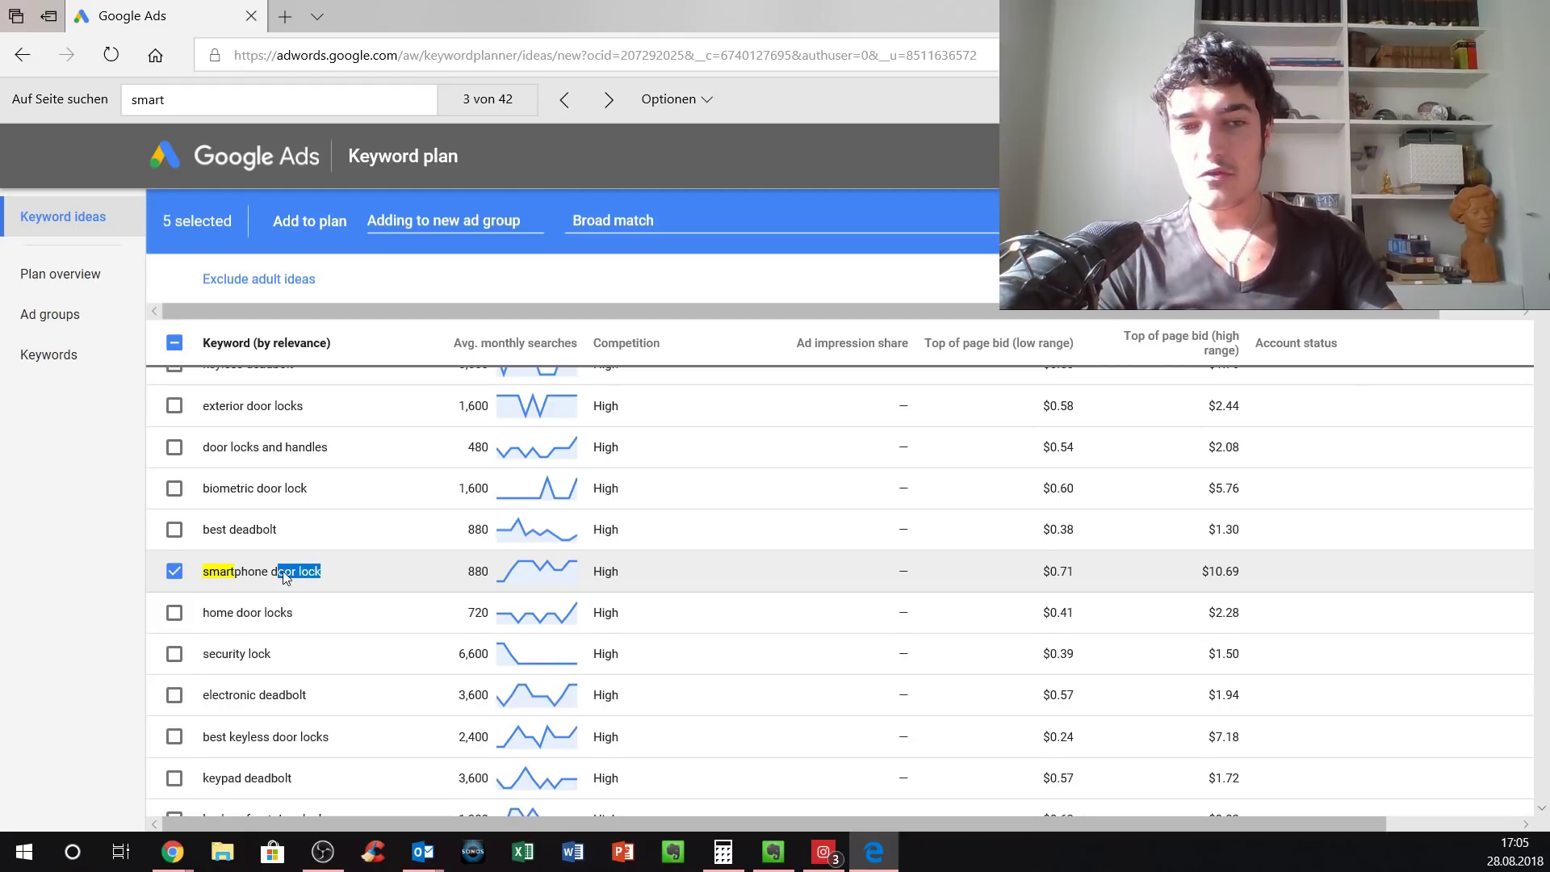
# Step: Compare the low range top of page bids of "smart lock", "smart door lock" and "electronic door locks wifi"
pyautogui.scroll(7, 316, 573)
pyautogui.scroll(20, 316, 578)
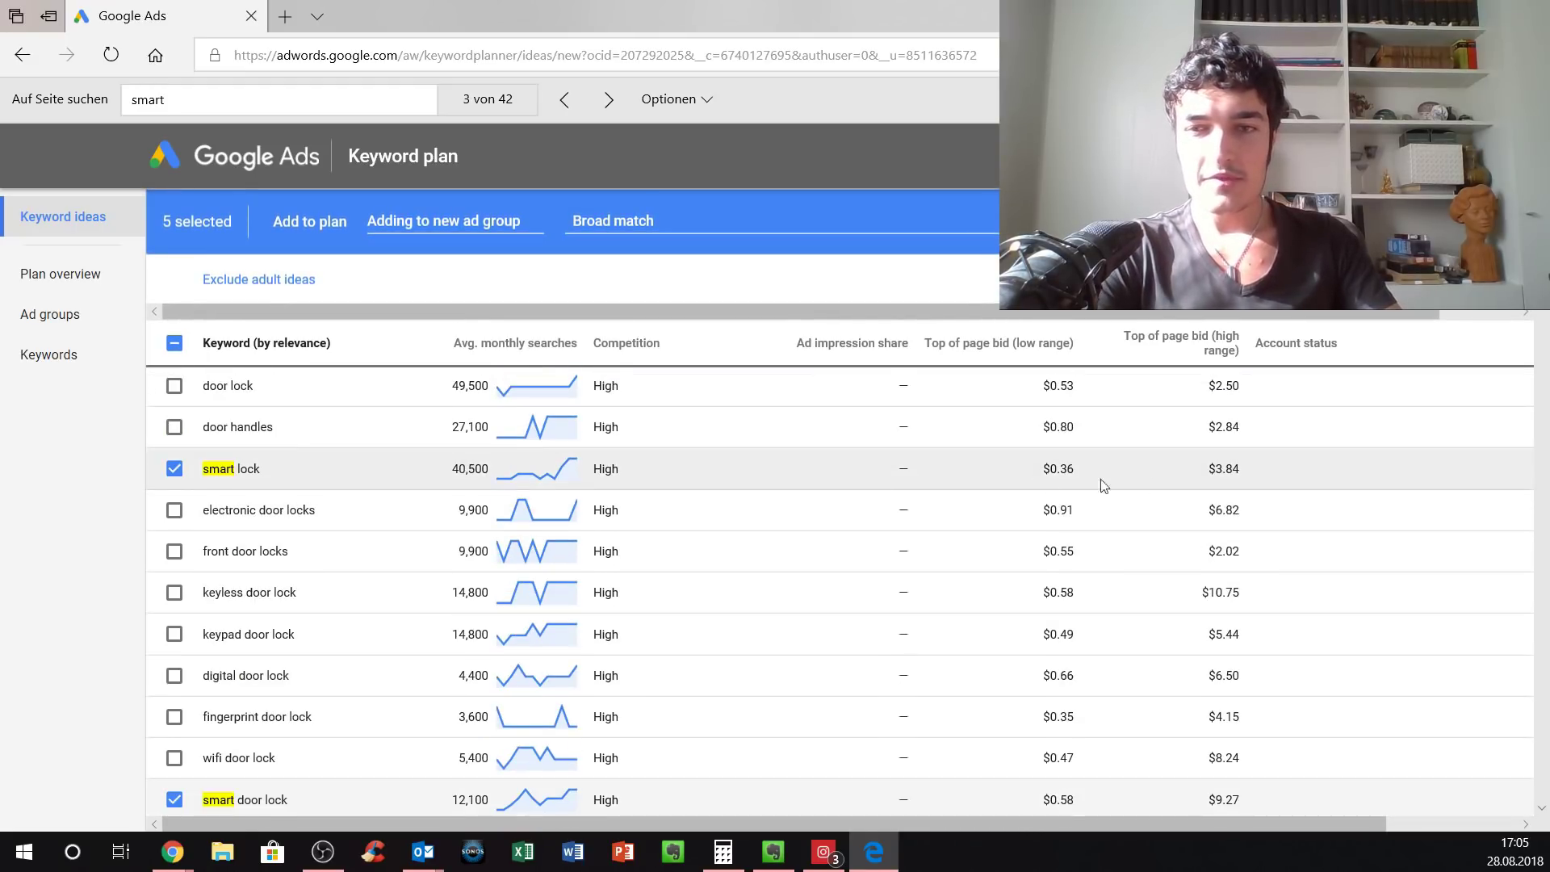
pyautogui.moveTo(1041, 468); pyautogui.dragTo(1085, 471)
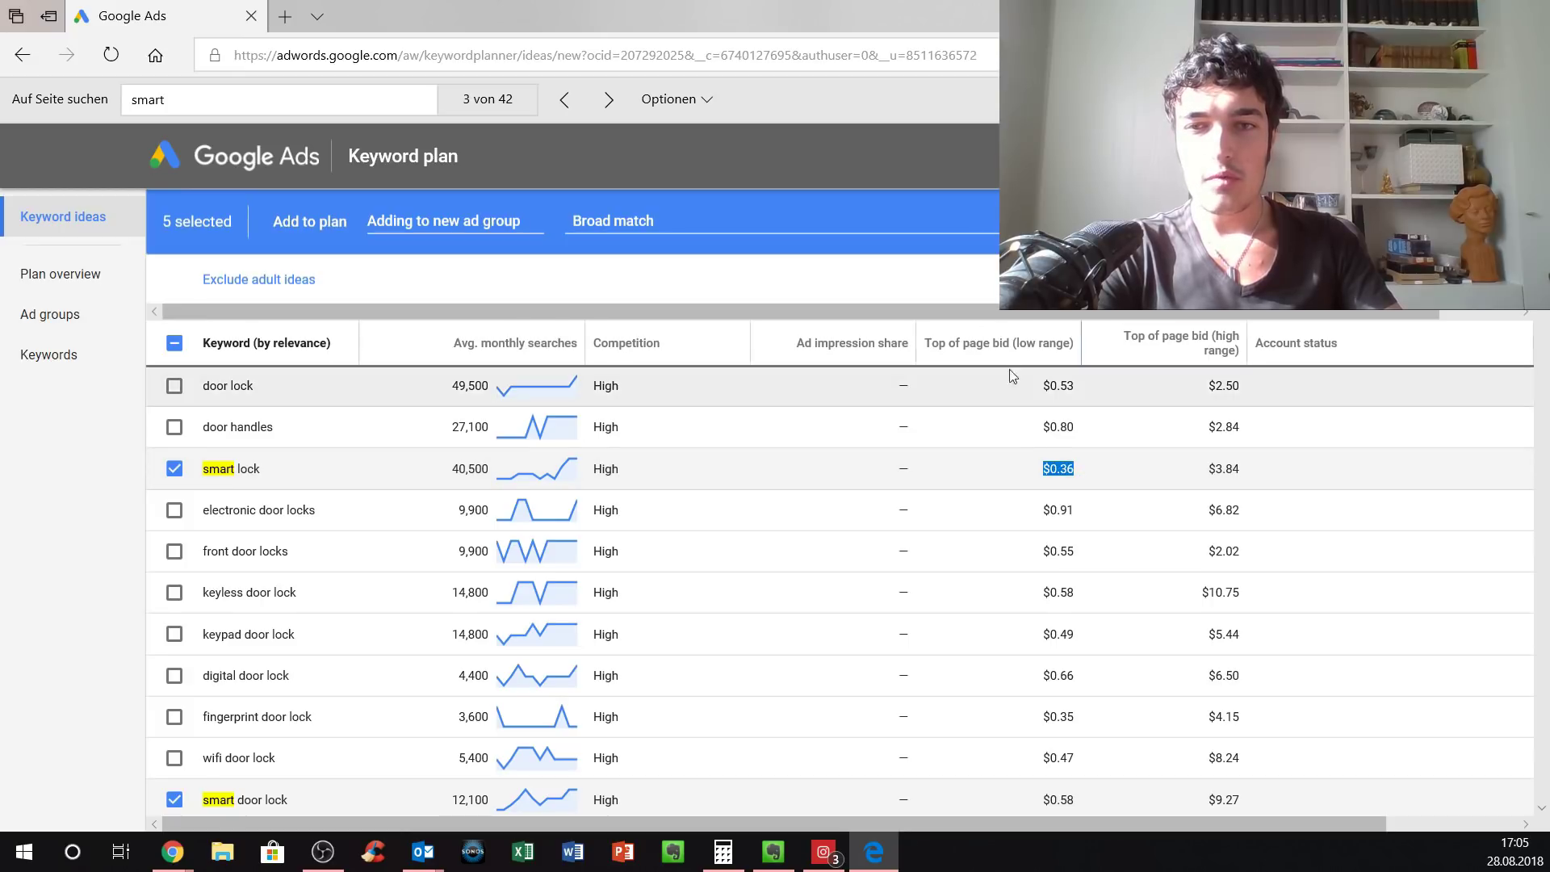
pyautogui.scroll(-3, 1019, 416)
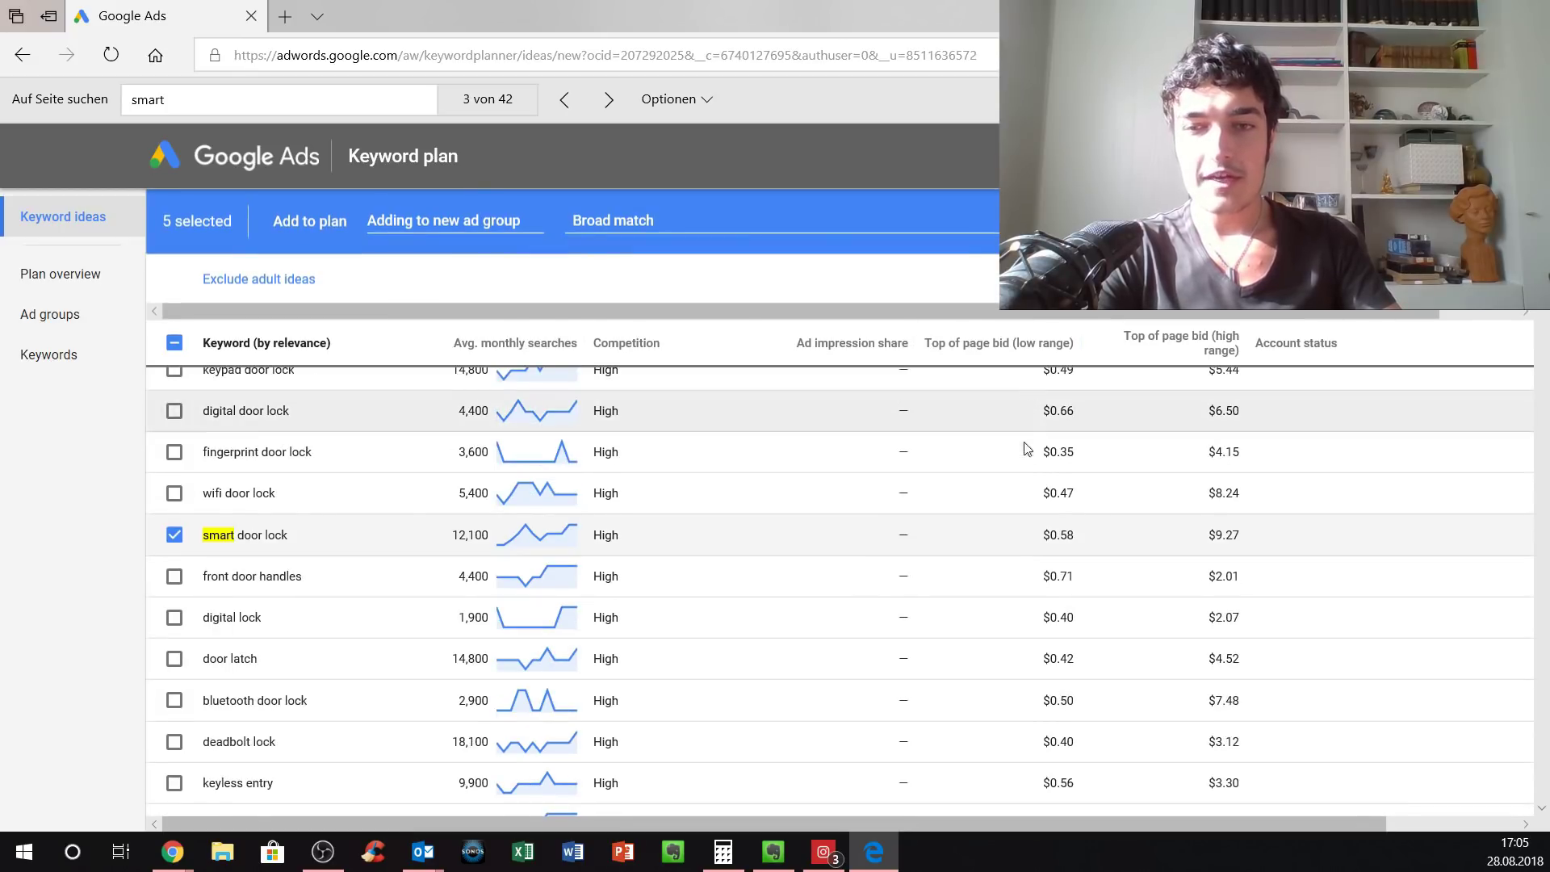
pyautogui.moveTo(1046, 535); pyautogui.dragTo(1079, 536)
pyautogui.scroll(-12, 1080, 538)
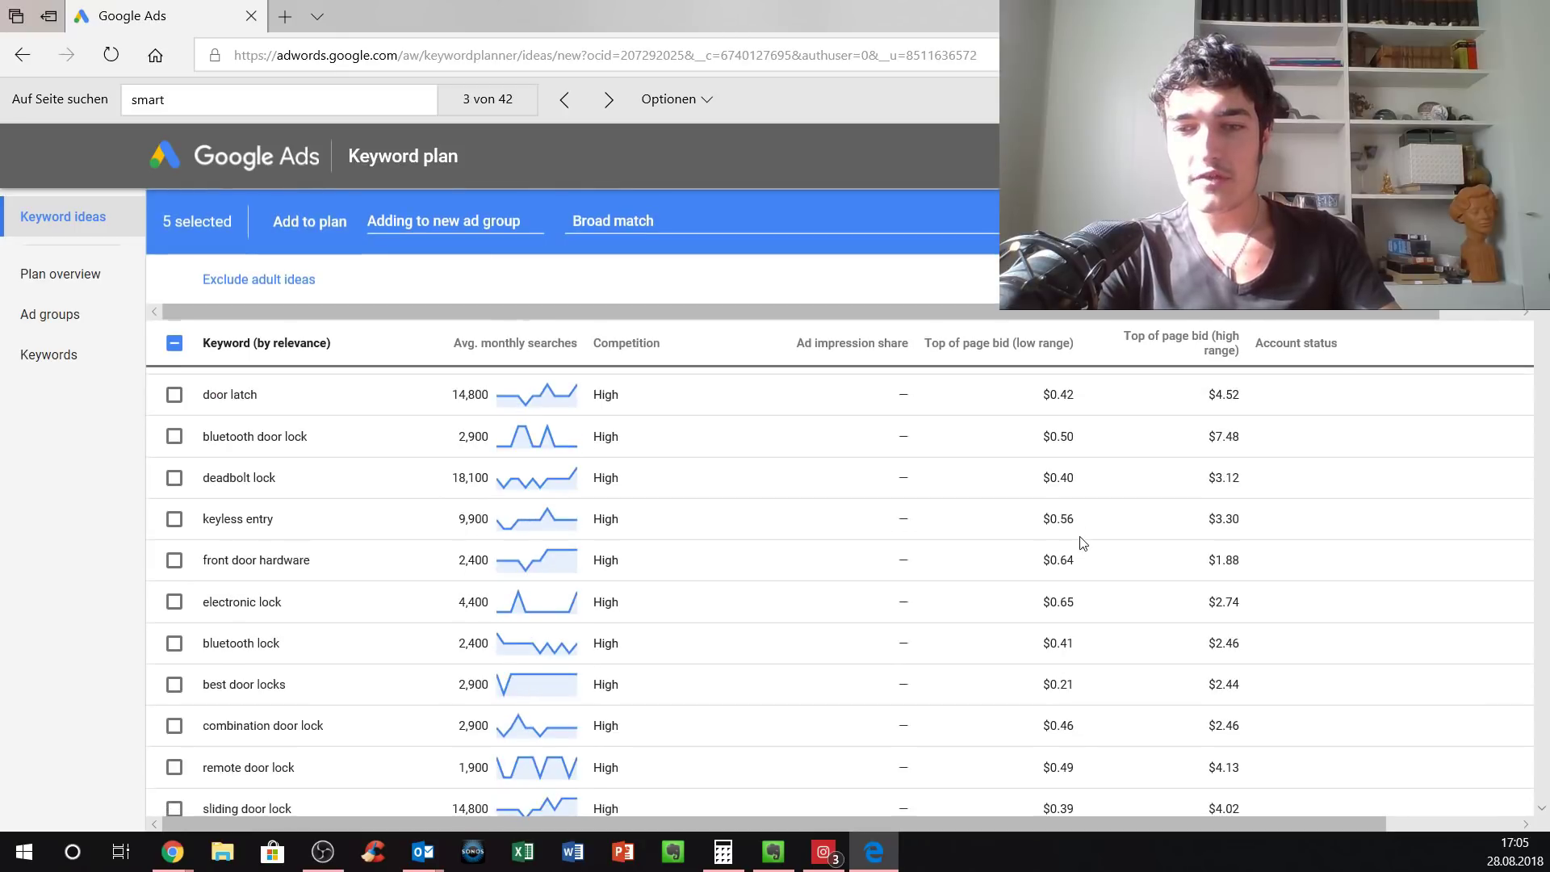
pyautogui.scroll(-15, 1084, 541)
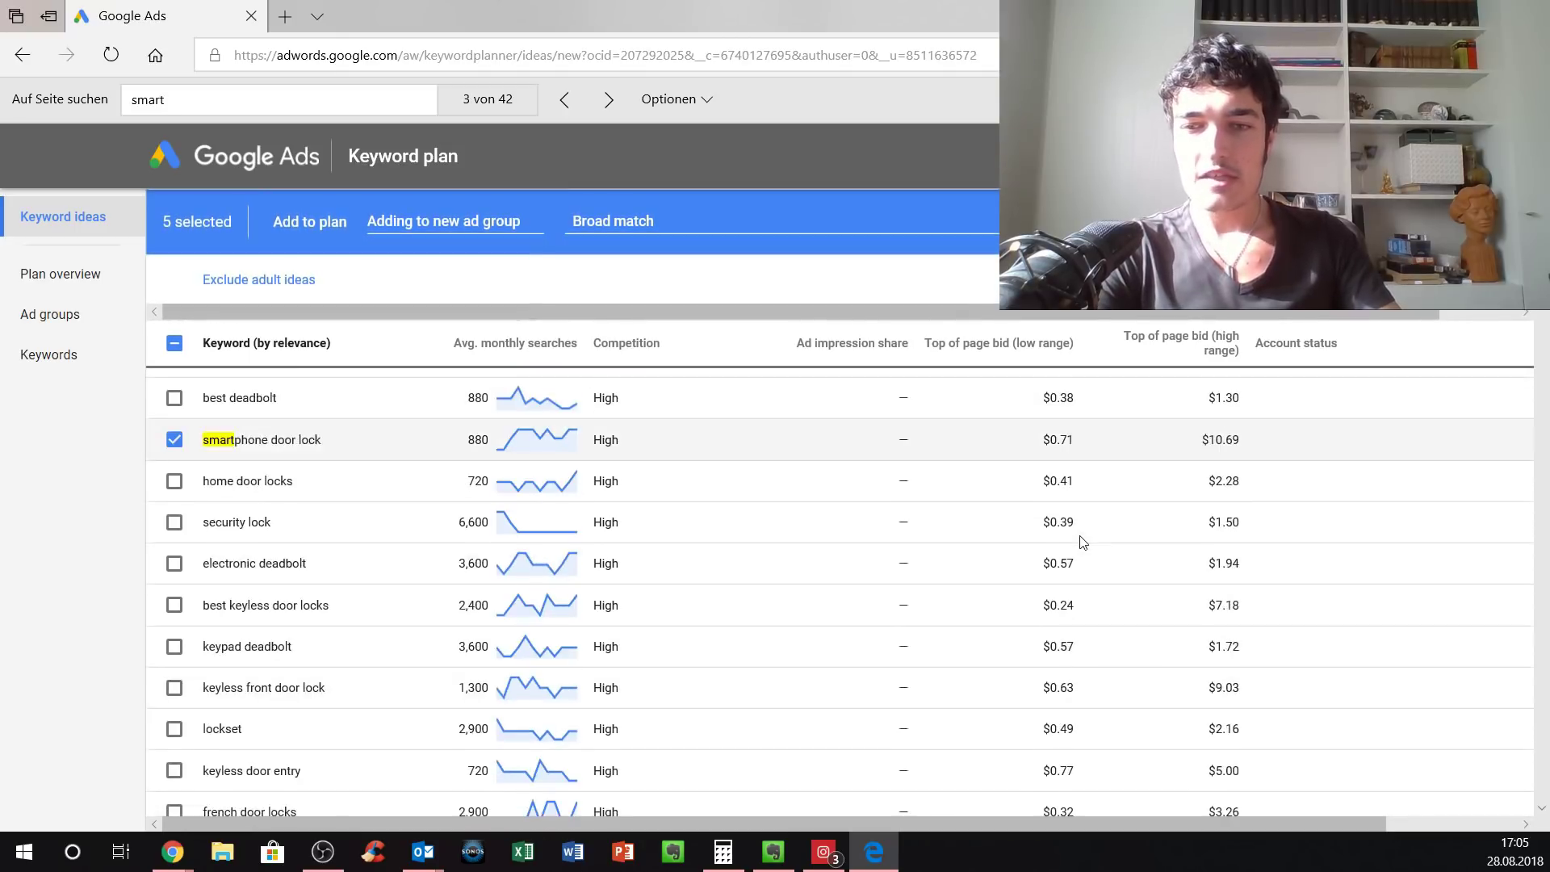
pyautogui.scroll(2, 1082, 542)
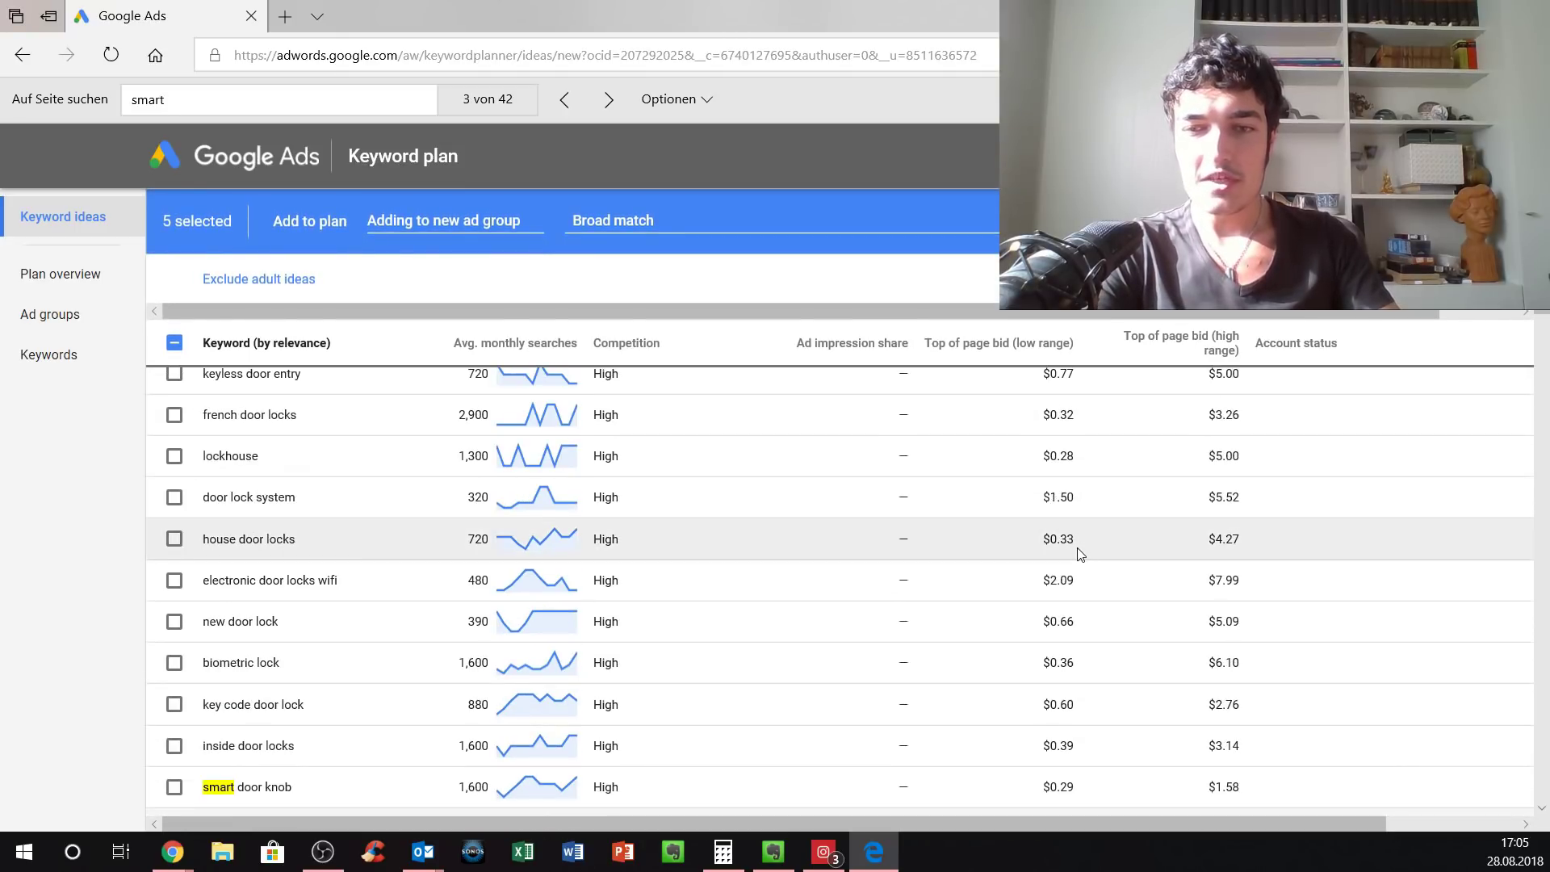
pyautogui.moveTo(1086, 579); pyautogui.dragTo(1041, 579)
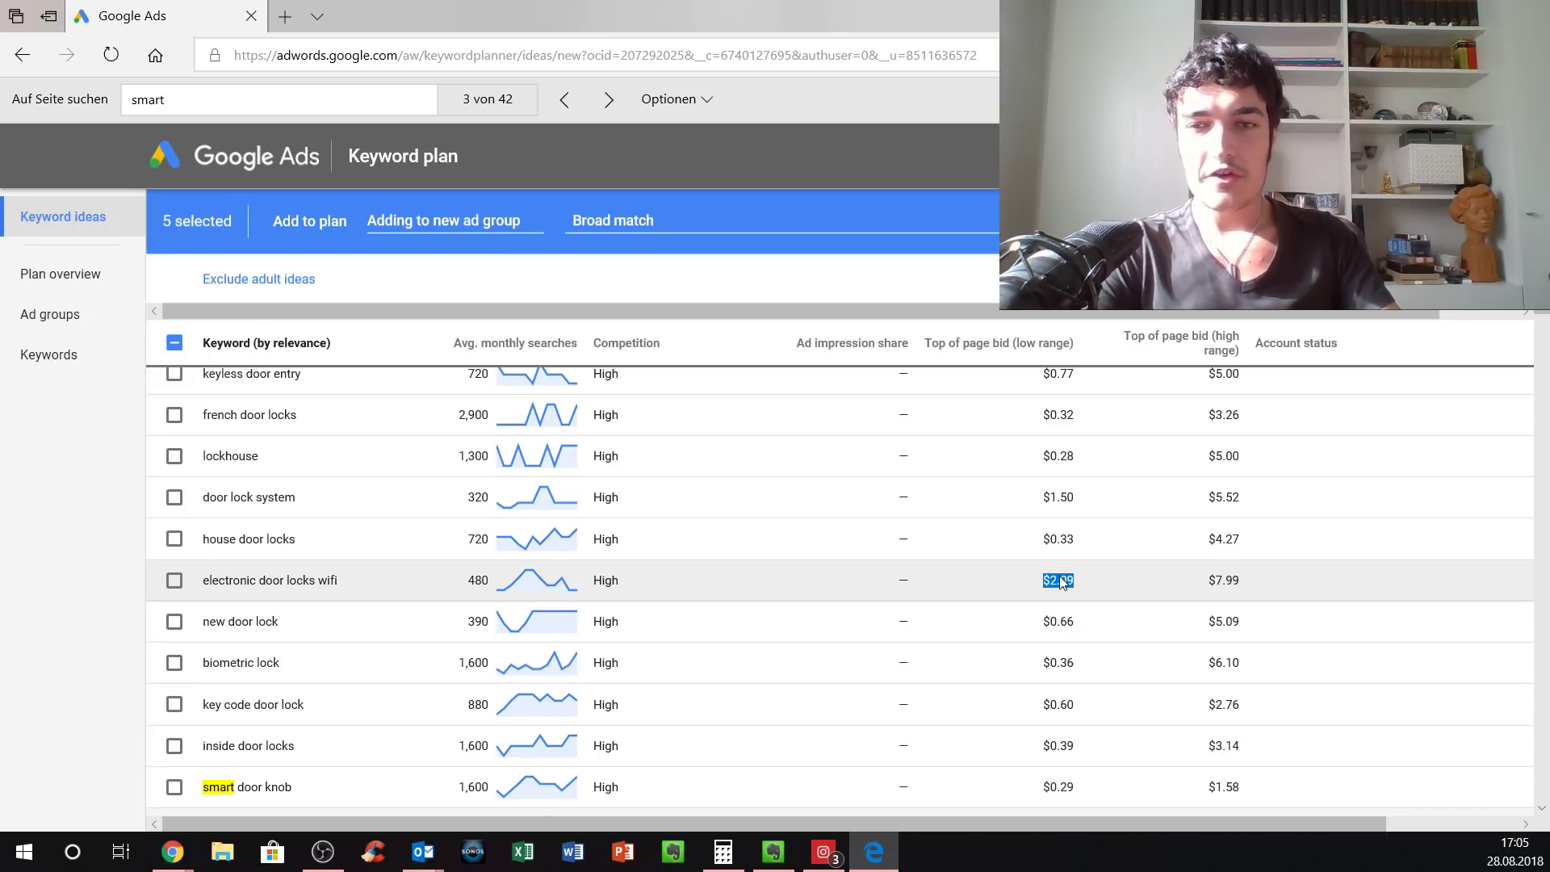
# Step: Examine the low and high range top of page bids and the average monthly searches for "smart lock"
pyautogui.scroll(5, 1080, 568)
pyautogui.scroll(10, 1077, 563)
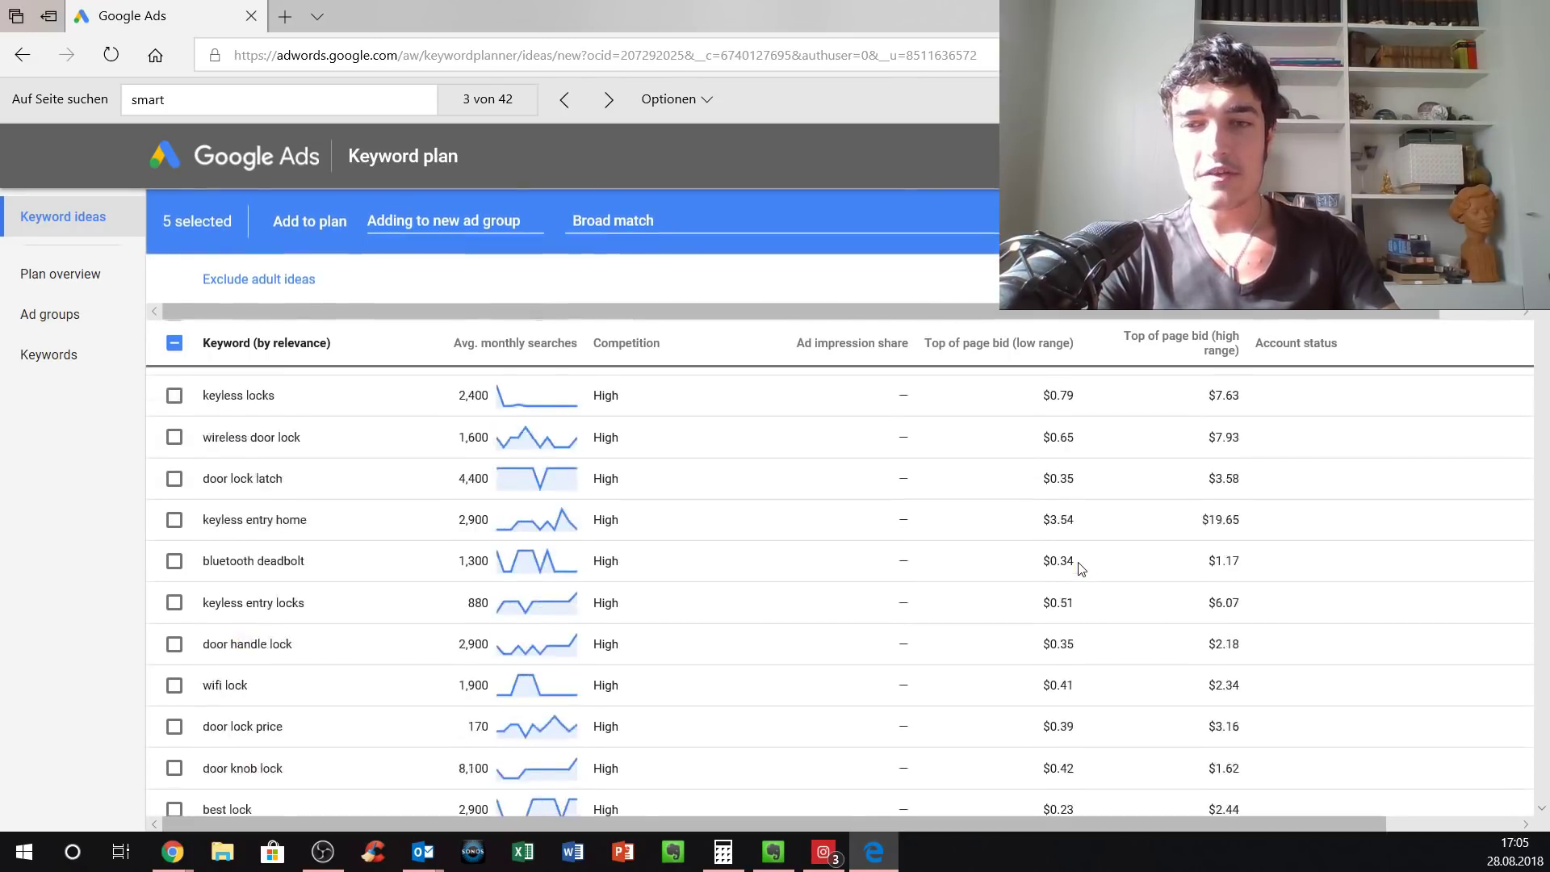
pyautogui.scroll(3, 1074, 575)
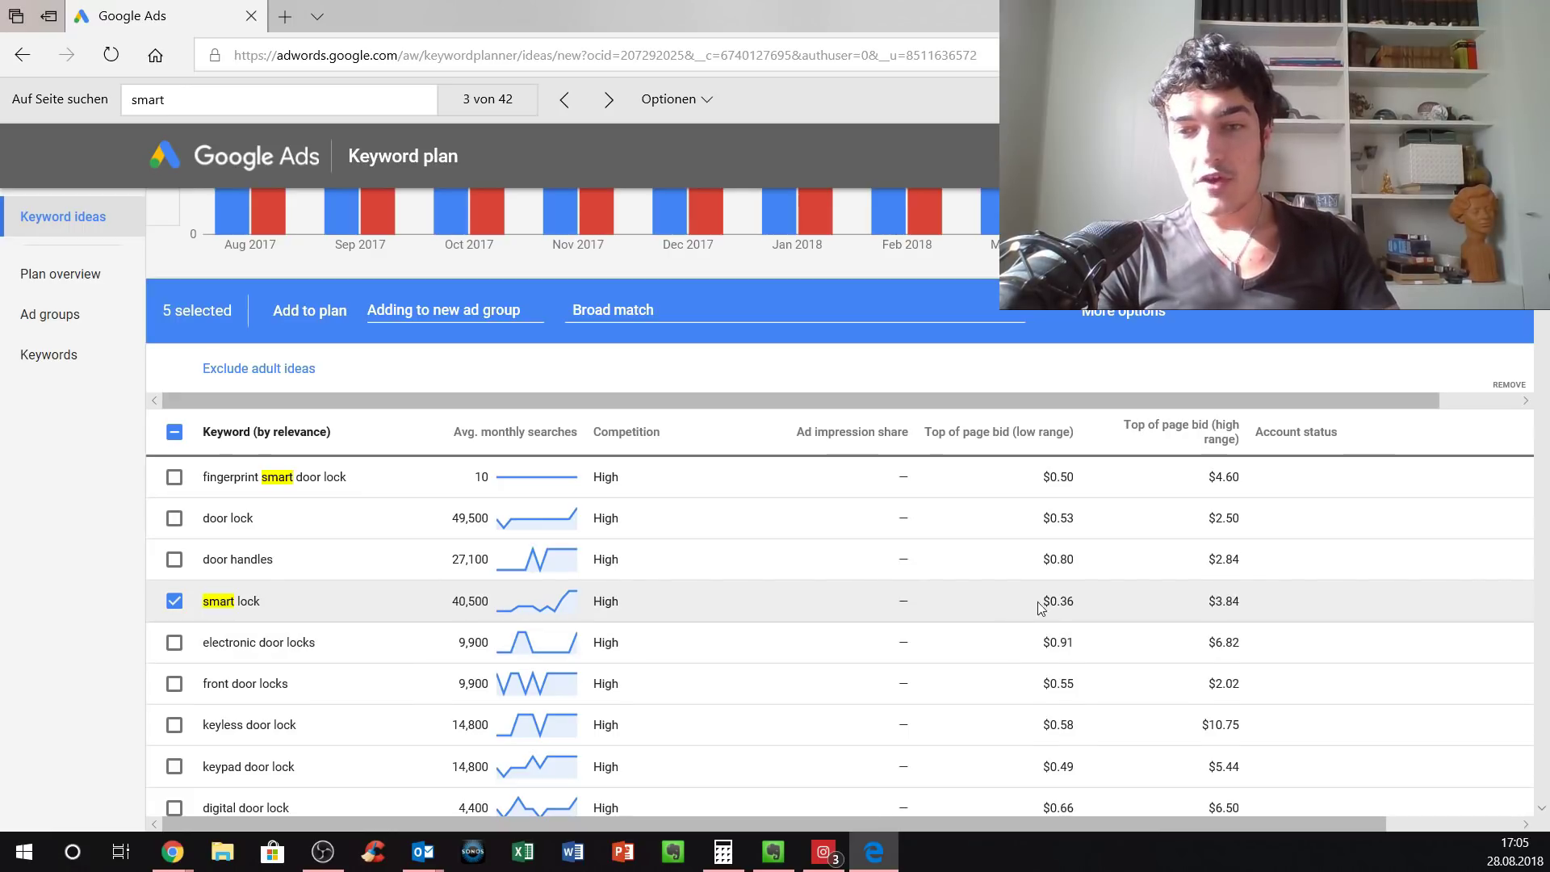
pyautogui.moveTo(1048, 607); pyautogui.dragTo(1257, 603)
pyautogui.moveTo(1015, 599); pyautogui.dragTo(1294, 600)
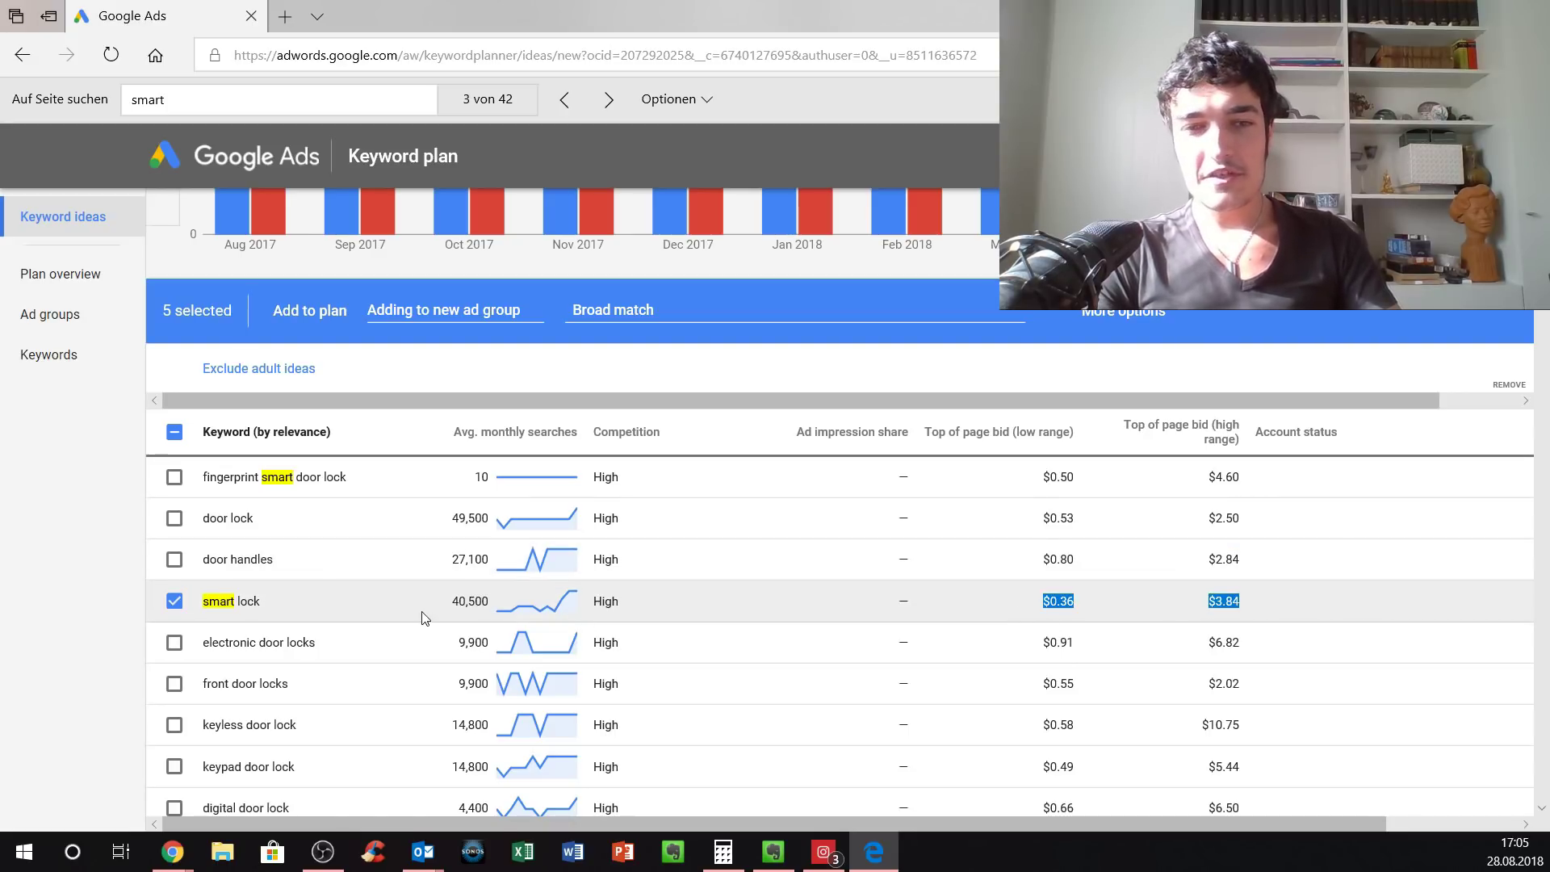
pyautogui.moveTo(422, 615); pyautogui.dragTo(502, 610)
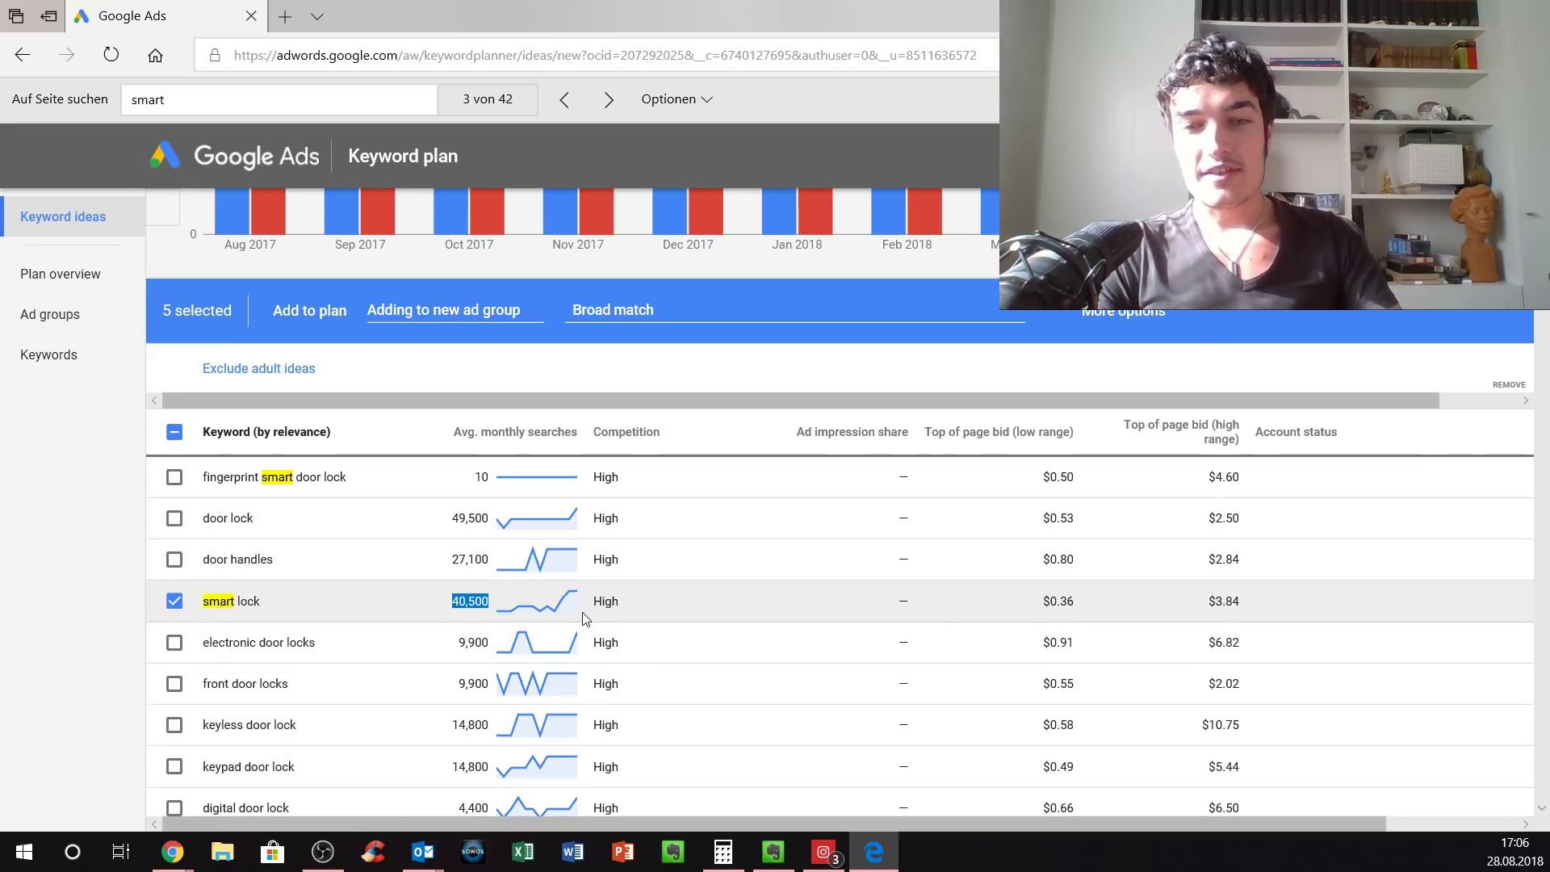
# Step: Examine the low and high range top of page bids for "smart door lock"
pyautogui.scroll(-6, 323, 625)
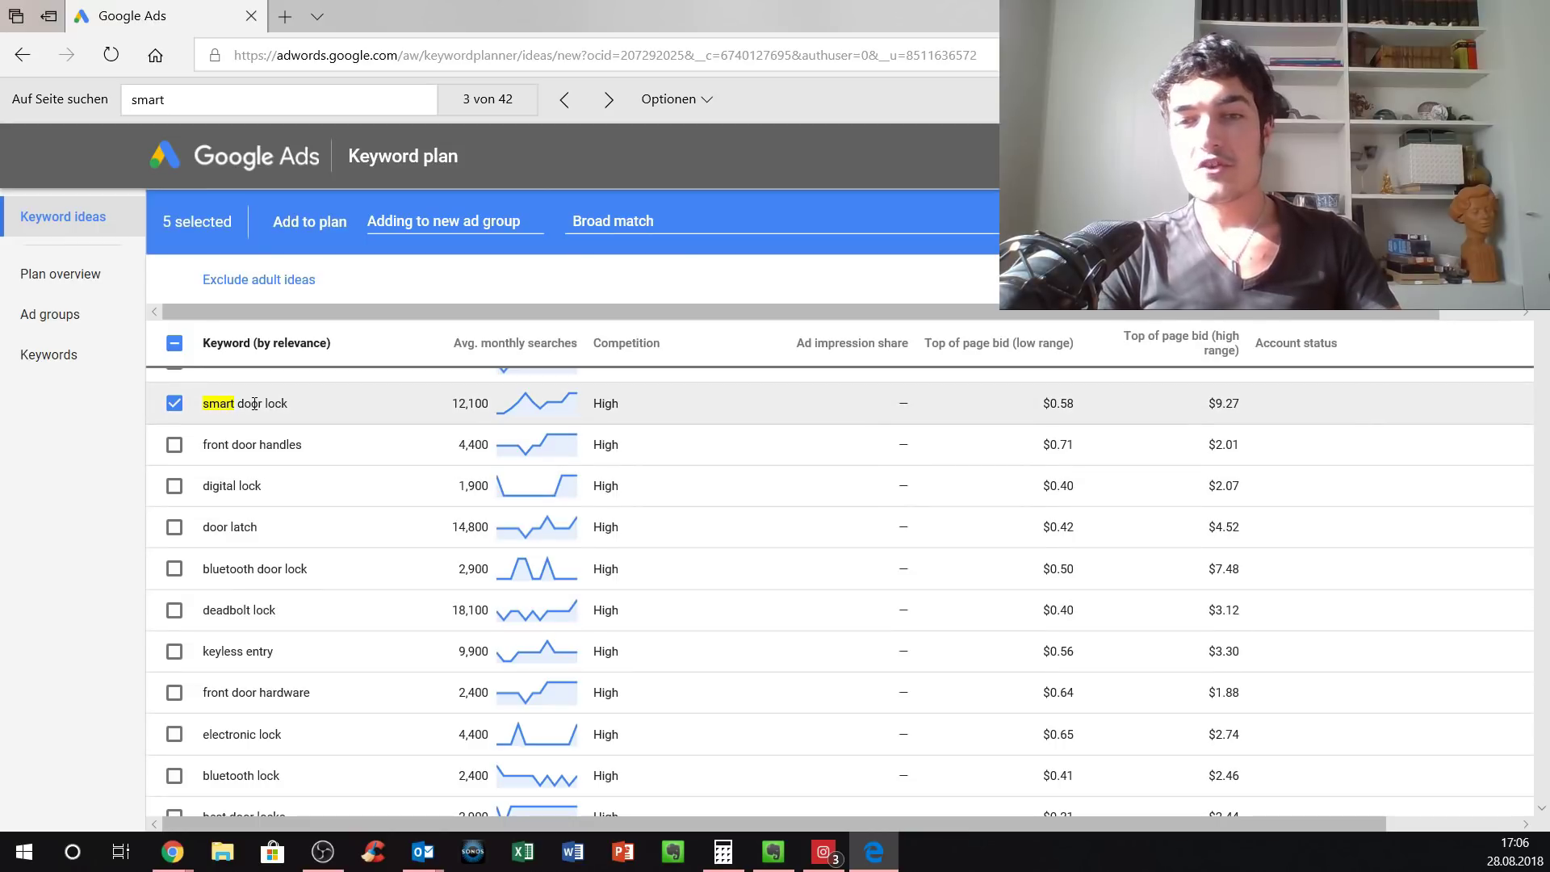
pyautogui.moveTo(1056, 403); pyautogui.dragTo(1260, 404)
pyautogui.click(1041, 410)
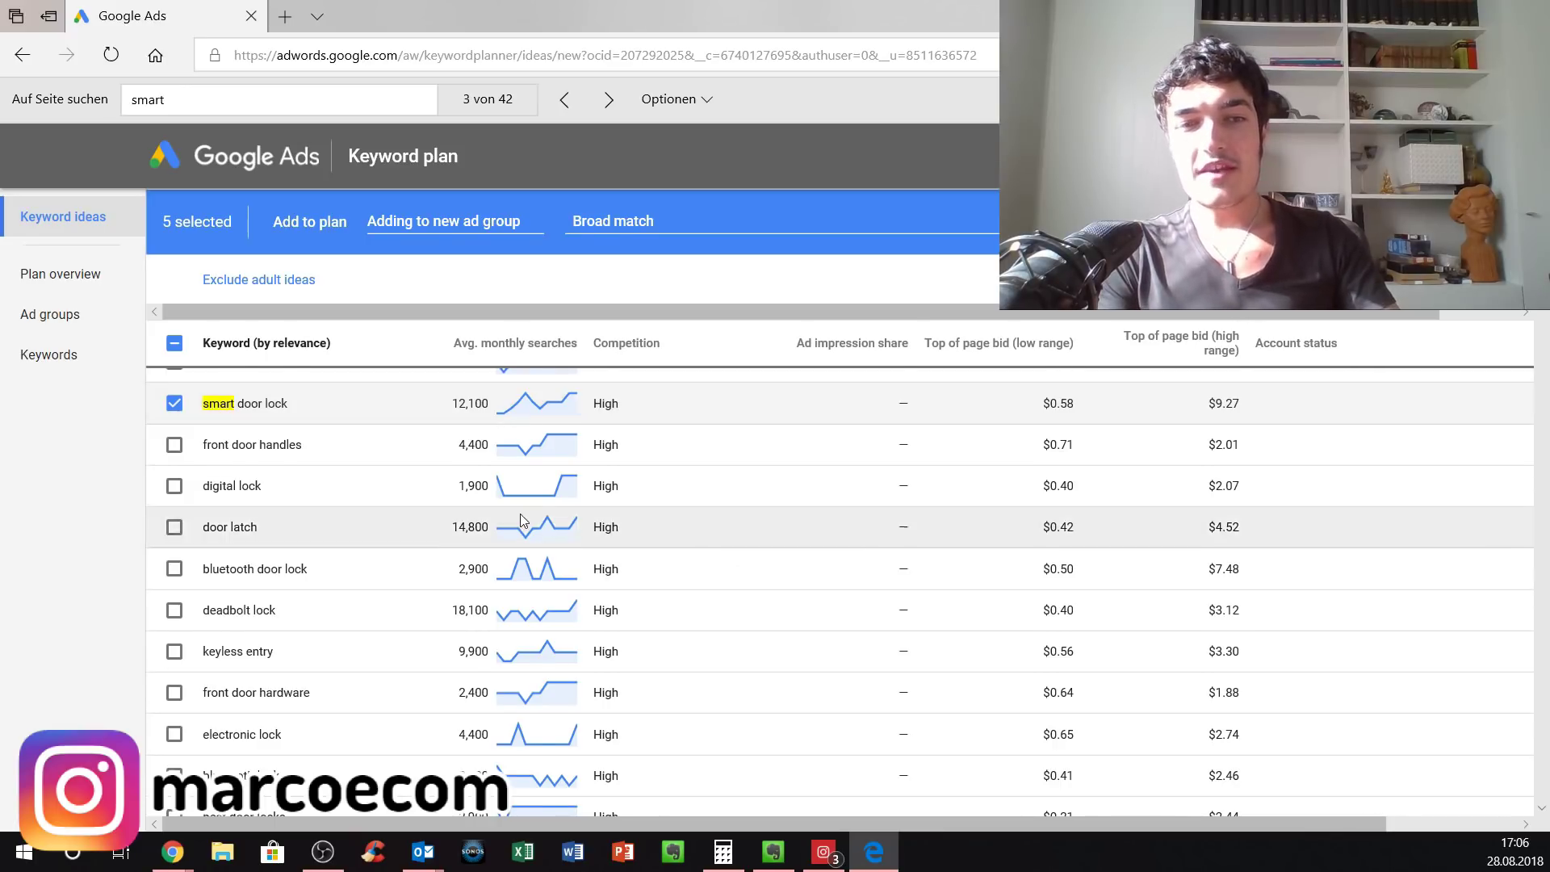
# Step: Compare the selected keywords "smart door lock" and "smart lock" in the keyword ideas list
pyautogui.scroll(2, 294, 558)
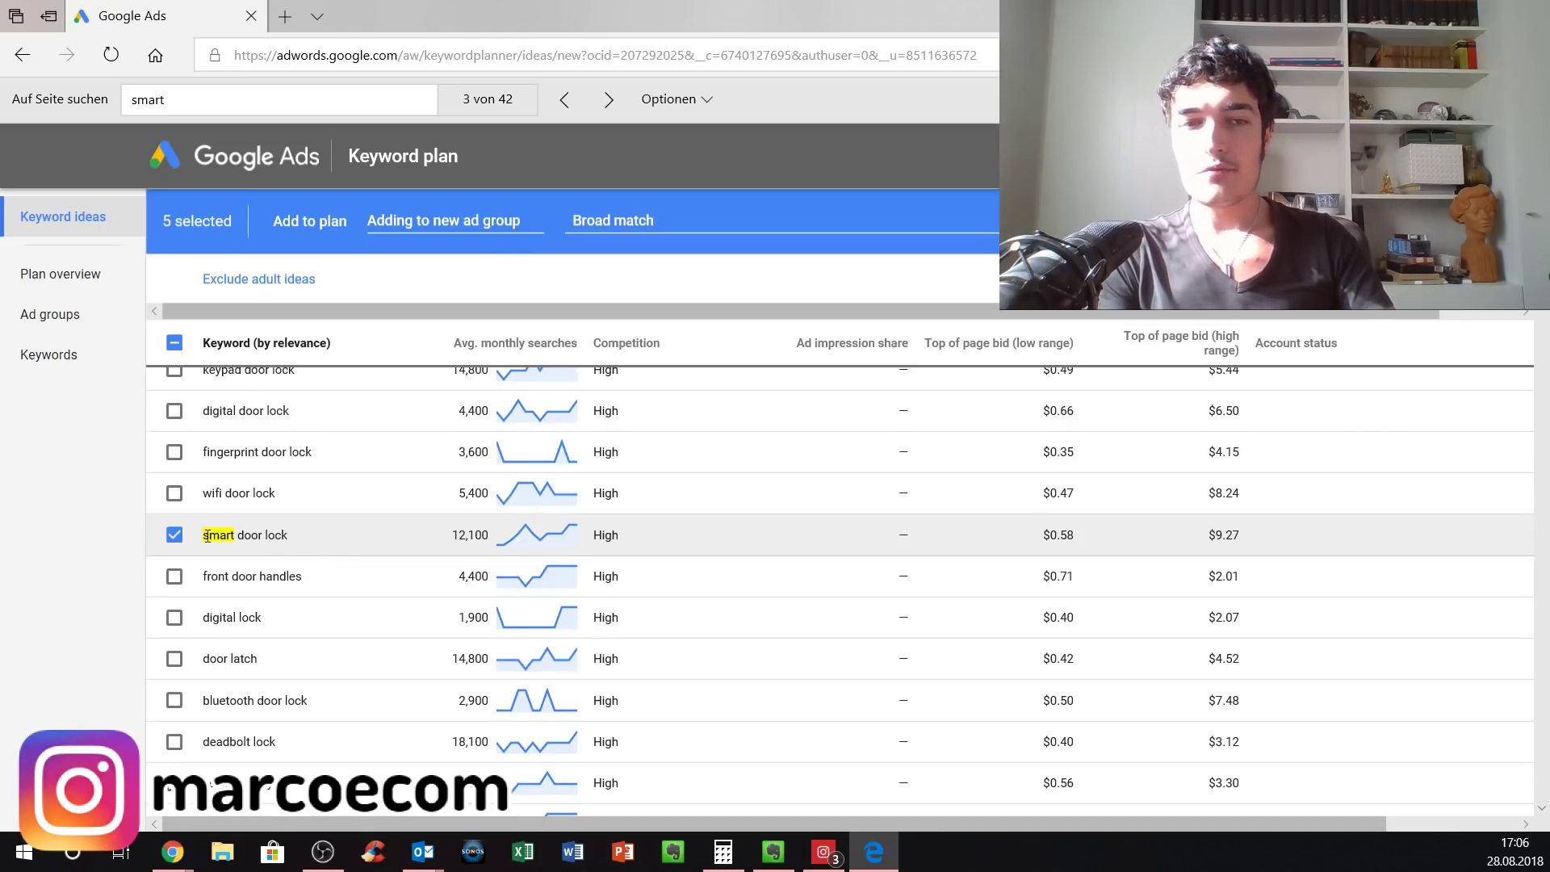
pyautogui.moveTo(204, 538); pyautogui.dragTo(307, 536)
pyautogui.scroll(5, 308, 541)
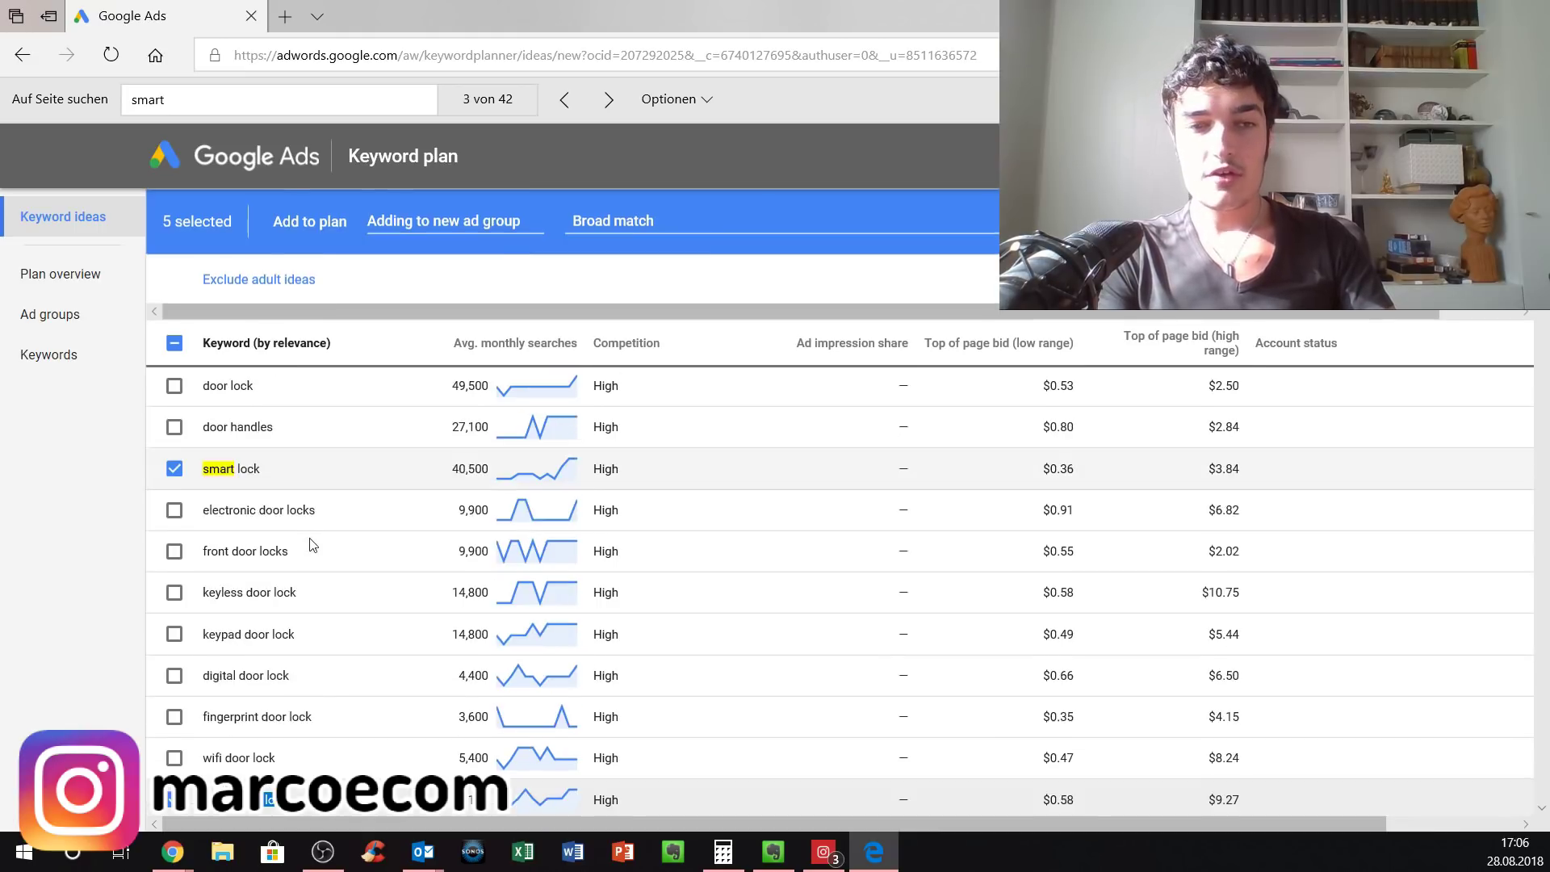
pyautogui.moveTo(260, 598); pyautogui.dragTo(210, 607)
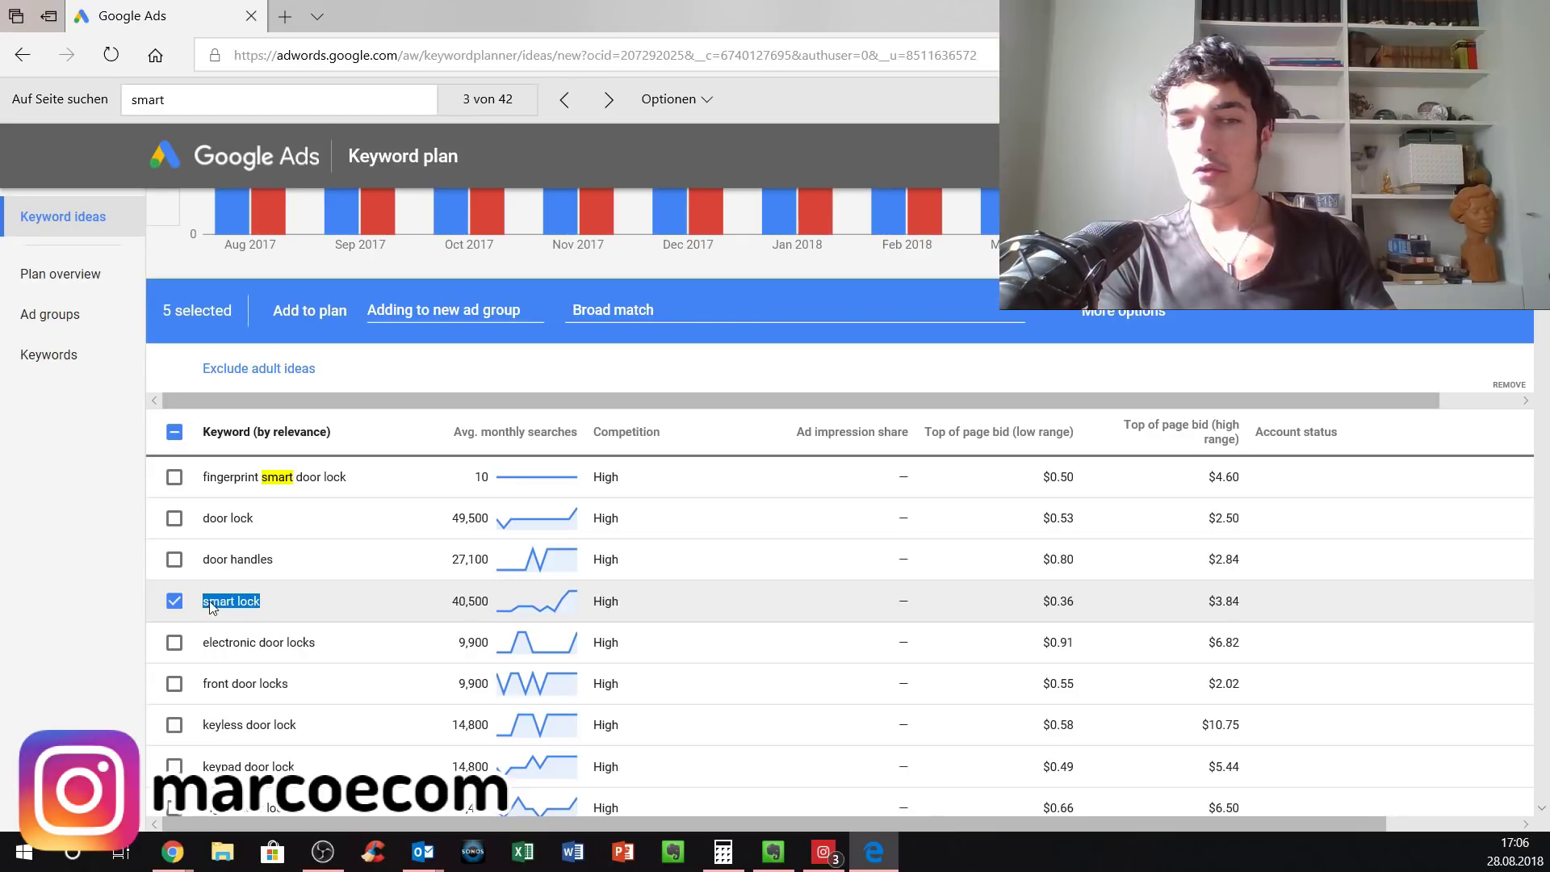
pyautogui.scroll(-3, 229, 590)
pyautogui.scroll(2, 229, 590)
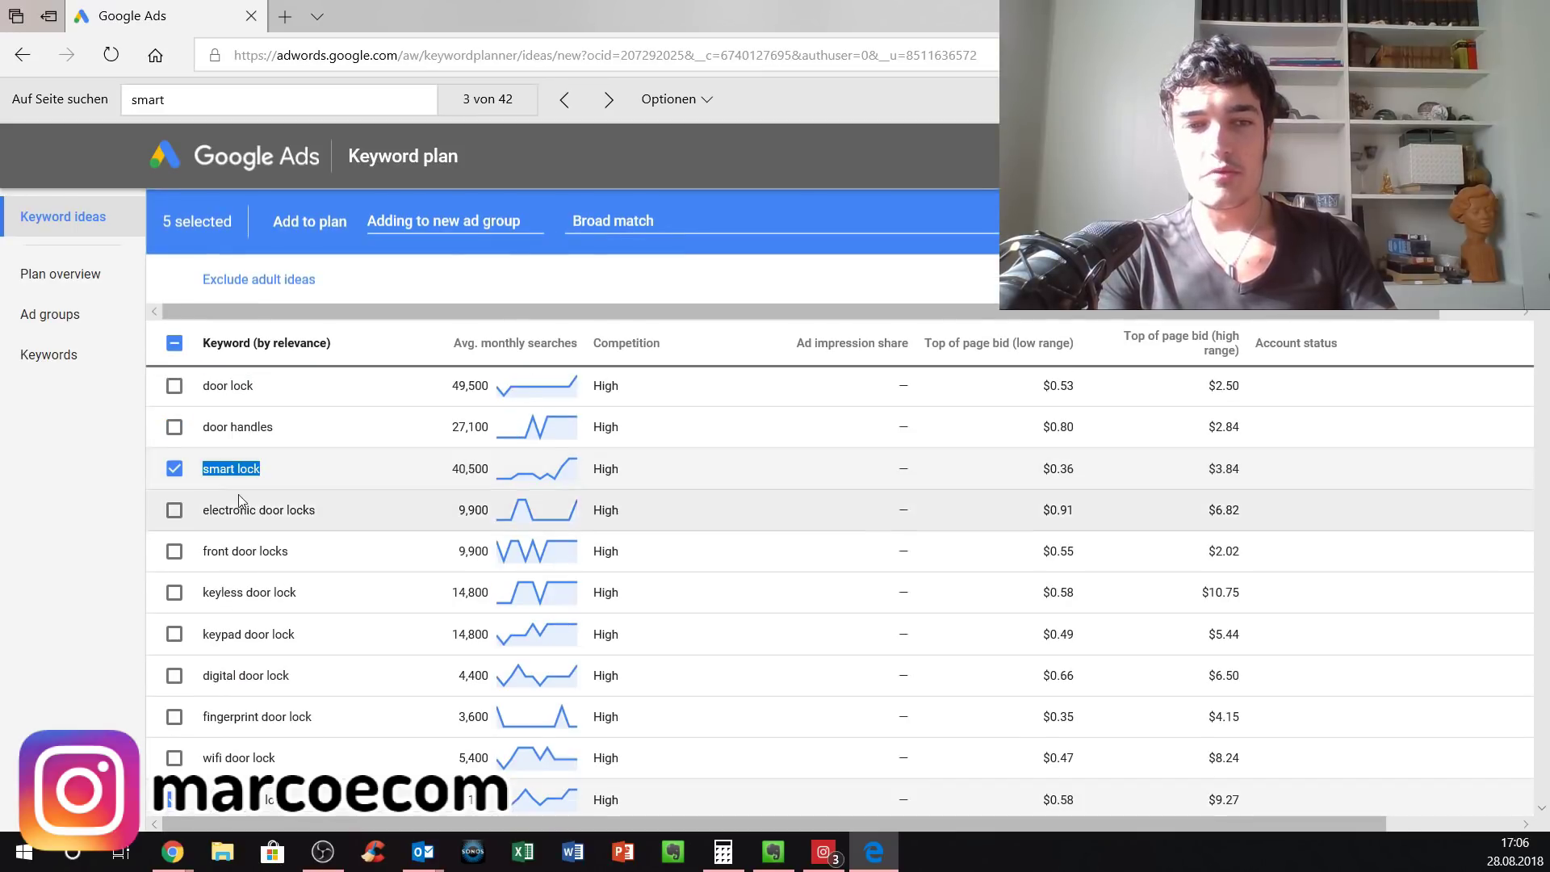
# Step: Locate the selected keywords "smart key lock" and "smartphone door lock", and examine the low and high range bids for "smartphone door lock"
pyautogui.scroll(-12, 239, 498)
pyautogui.scroll(-2, 239, 499)
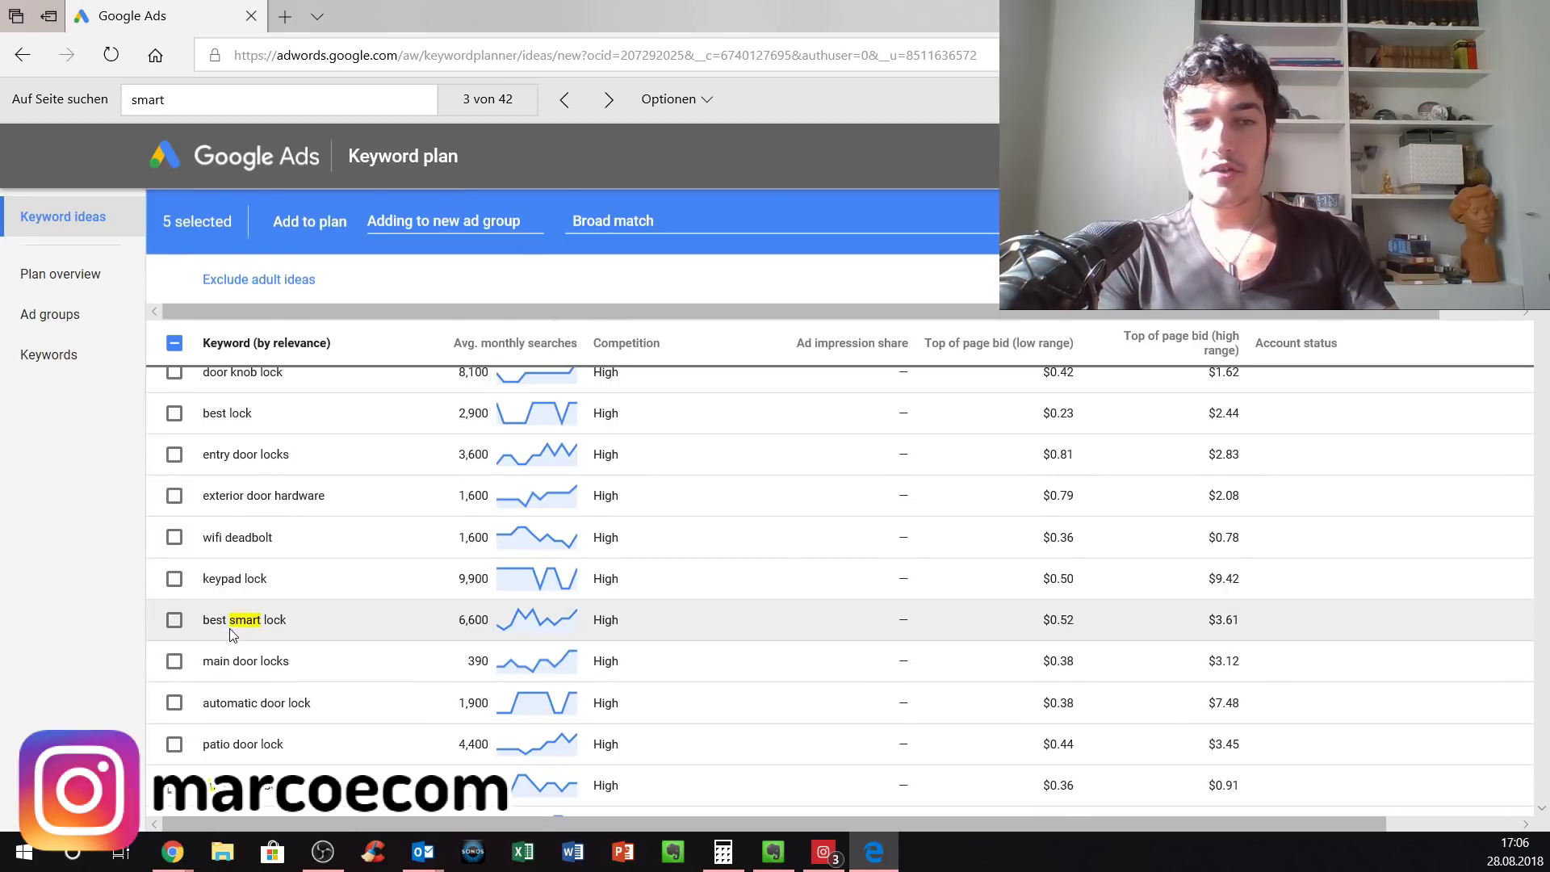
pyautogui.scroll(5, 229, 635)
pyautogui.scroll(-2, 235, 643)
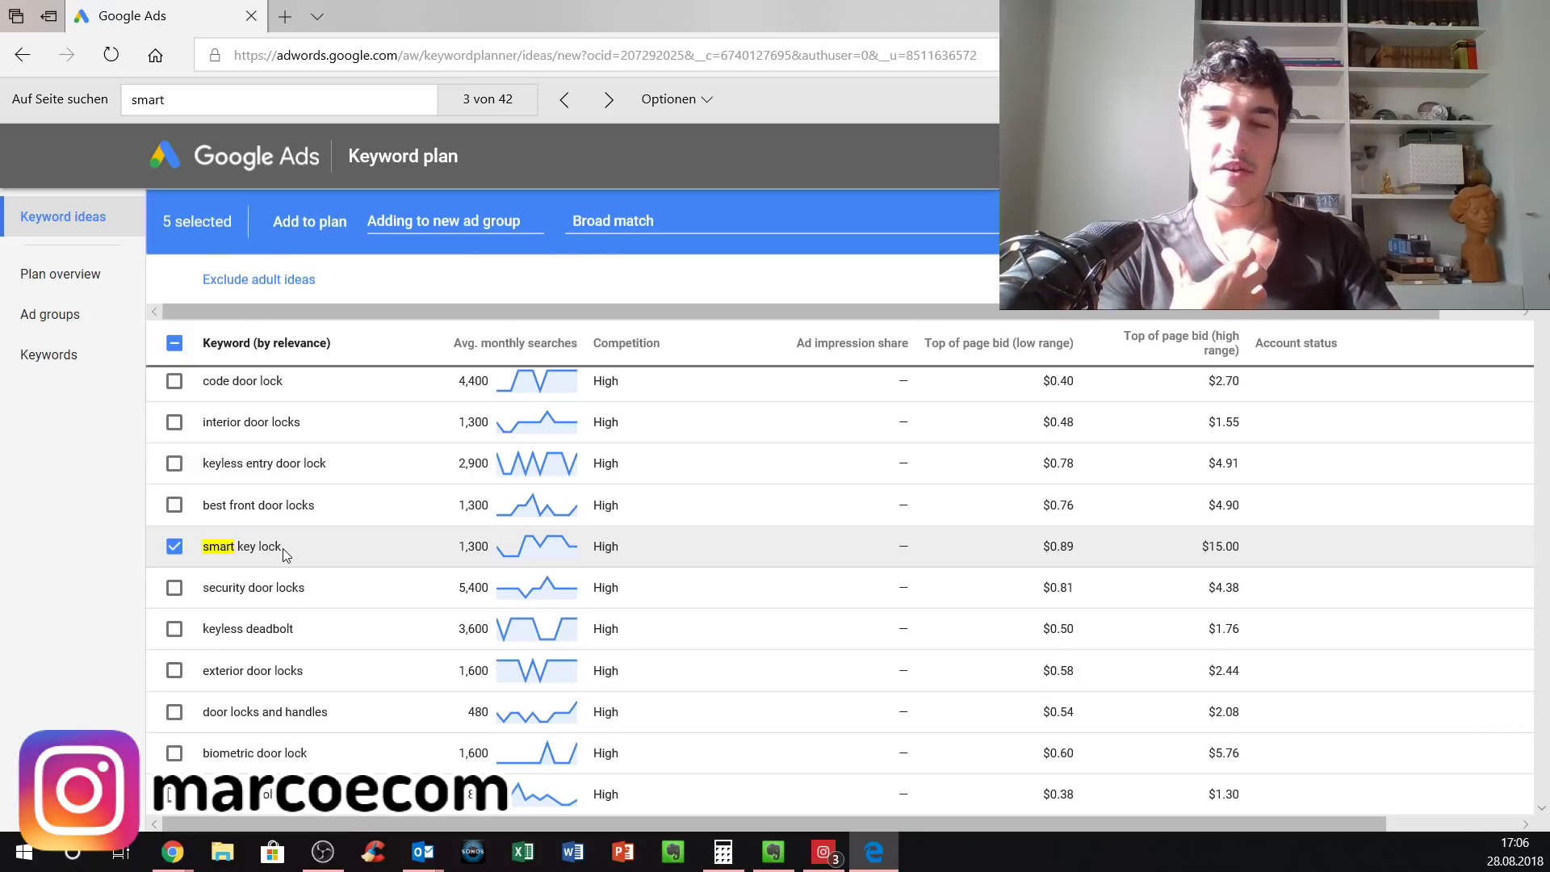
pyautogui.scroll(-4, 284, 550)
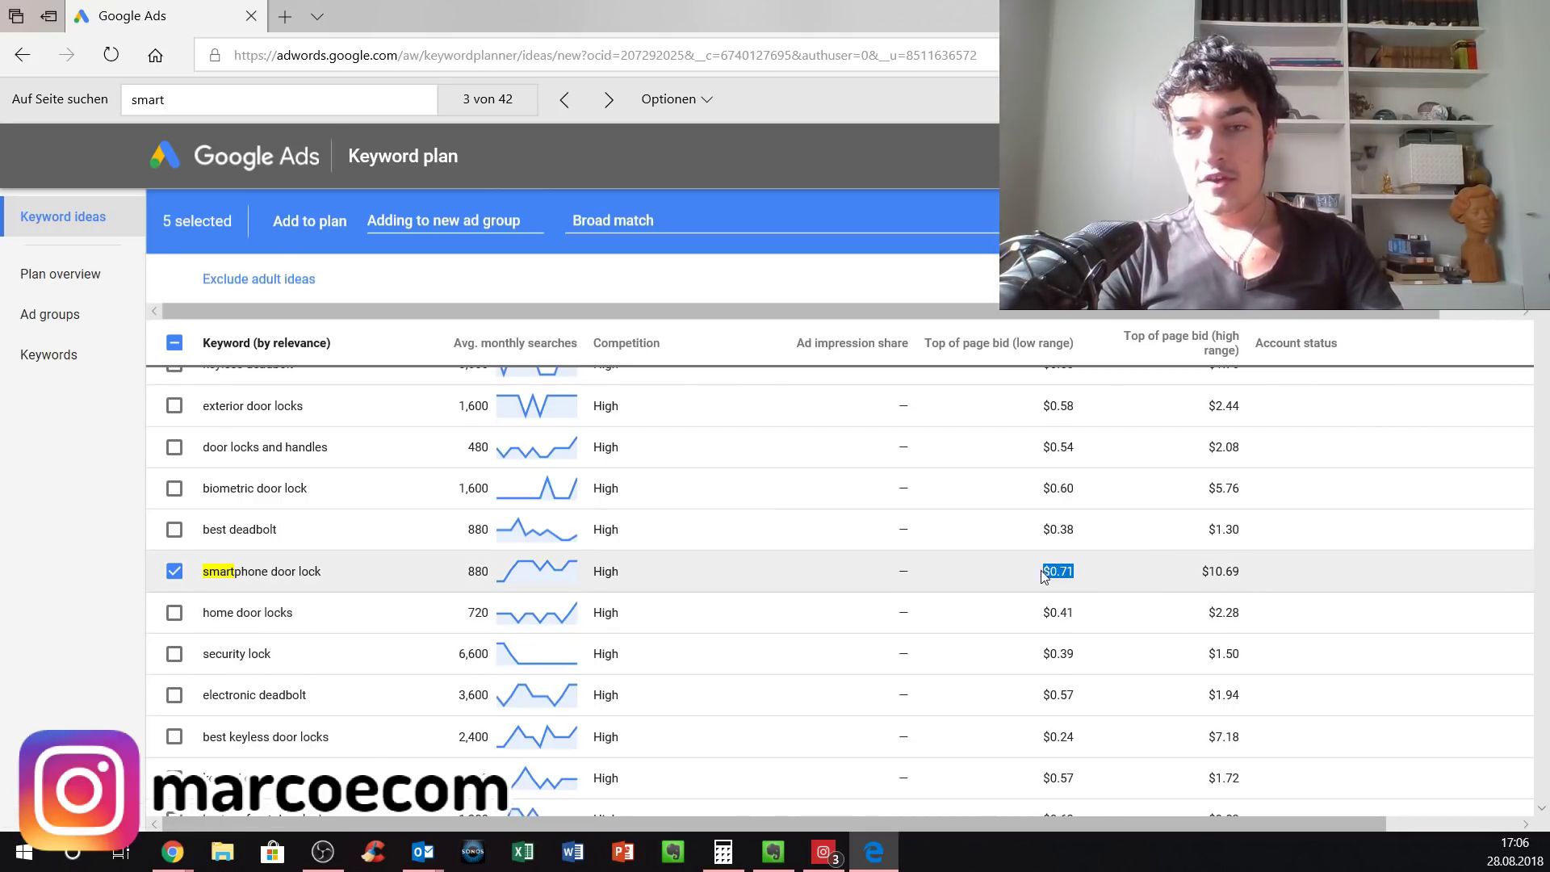
pyautogui.moveTo(1241, 571); pyautogui.dragTo(1180, 574)
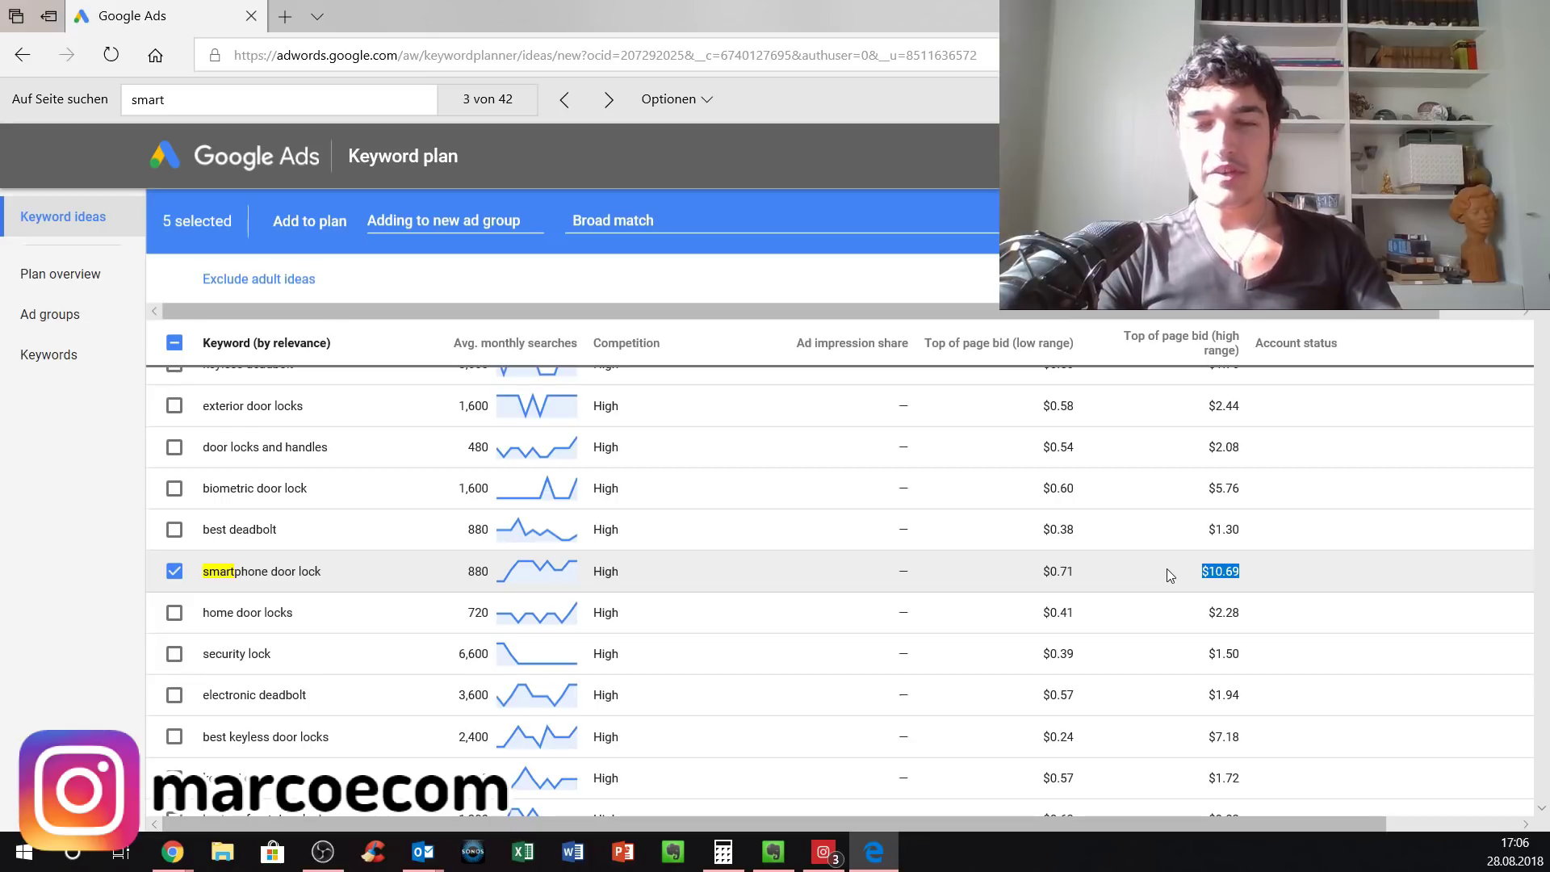